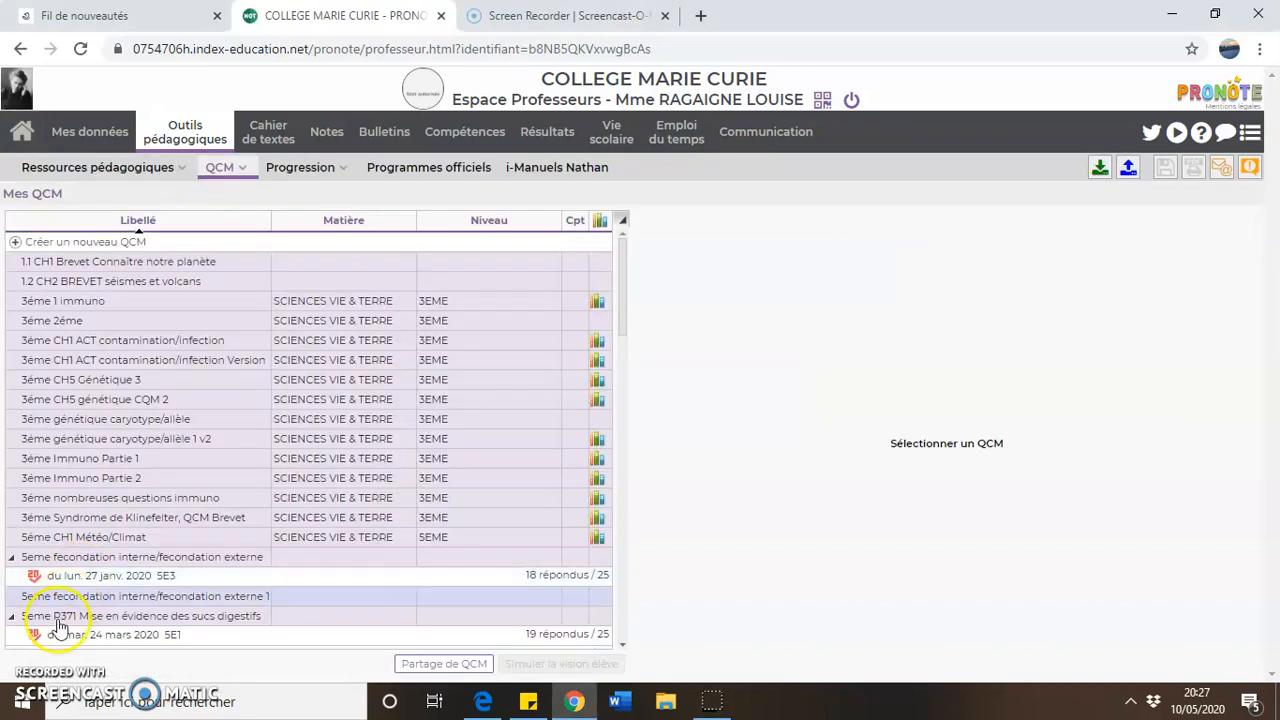
- View the Nathan quiz library and collapse its FRANCAIS, HISTOIRE-GEOGRAPHIE and MATHEMATIQUES subjects
mouse_move(222, 170)
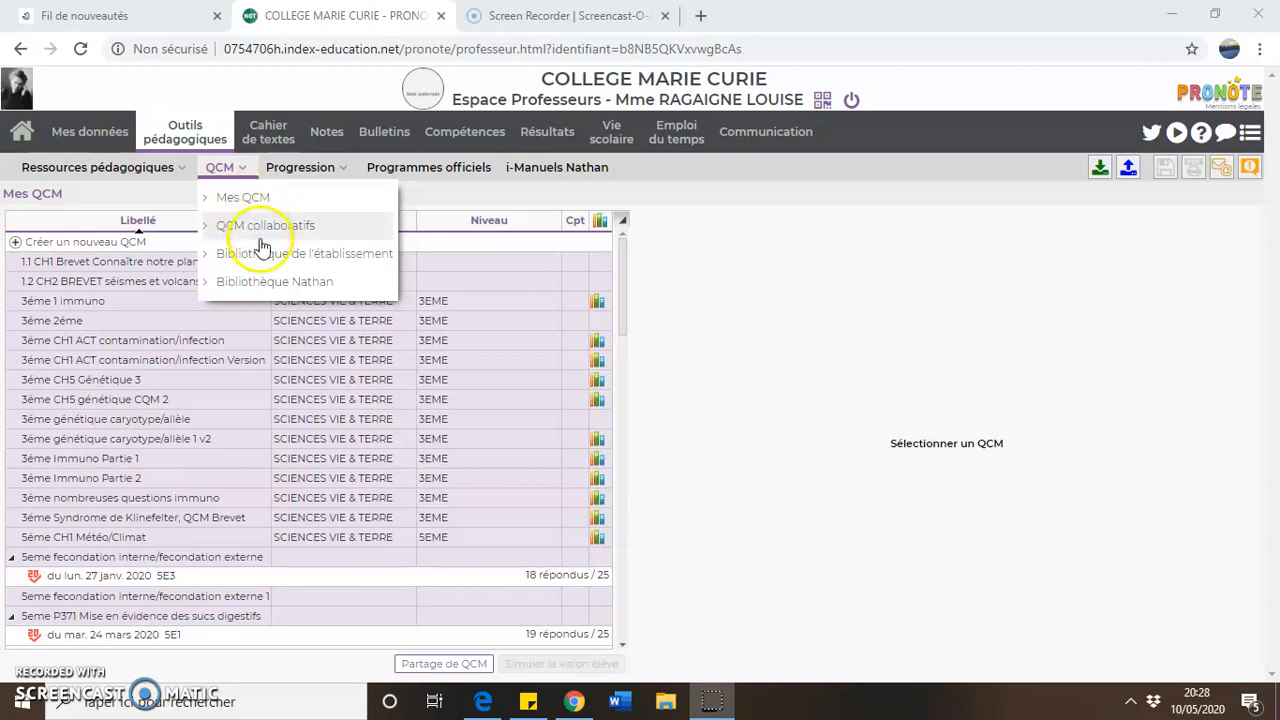
click(255, 283)
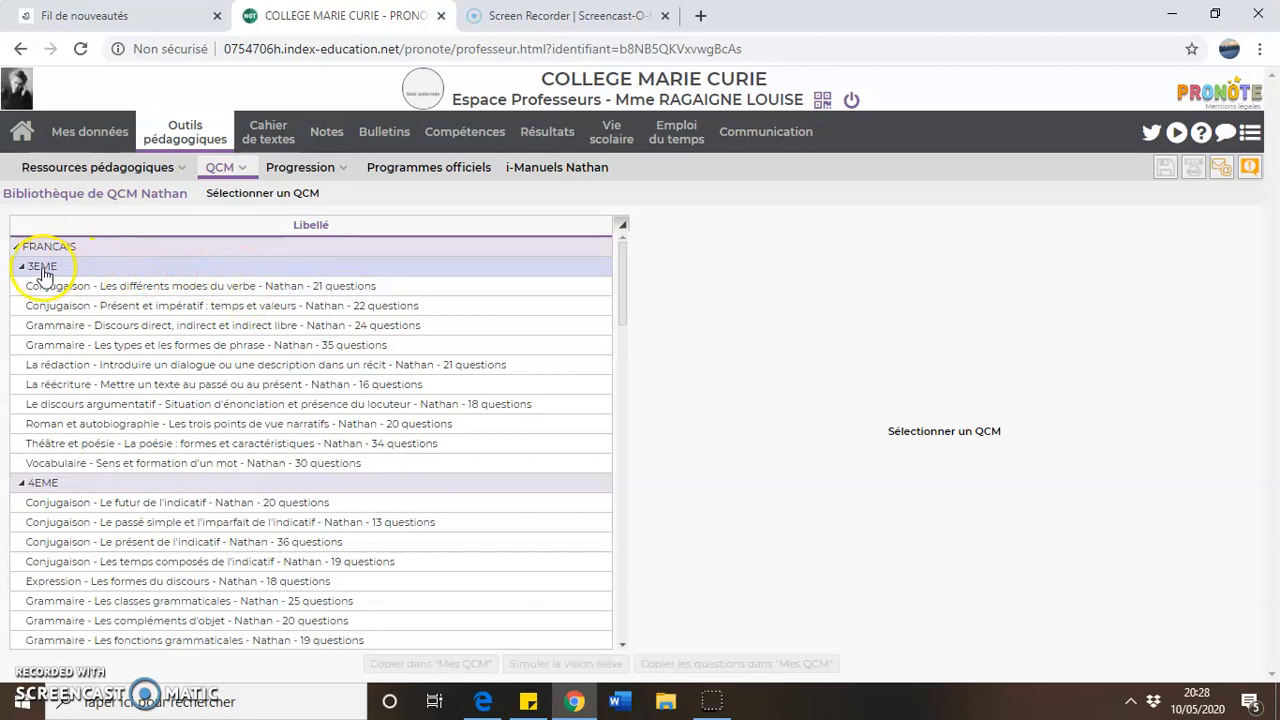
click(19, 250)
click(19, 266)
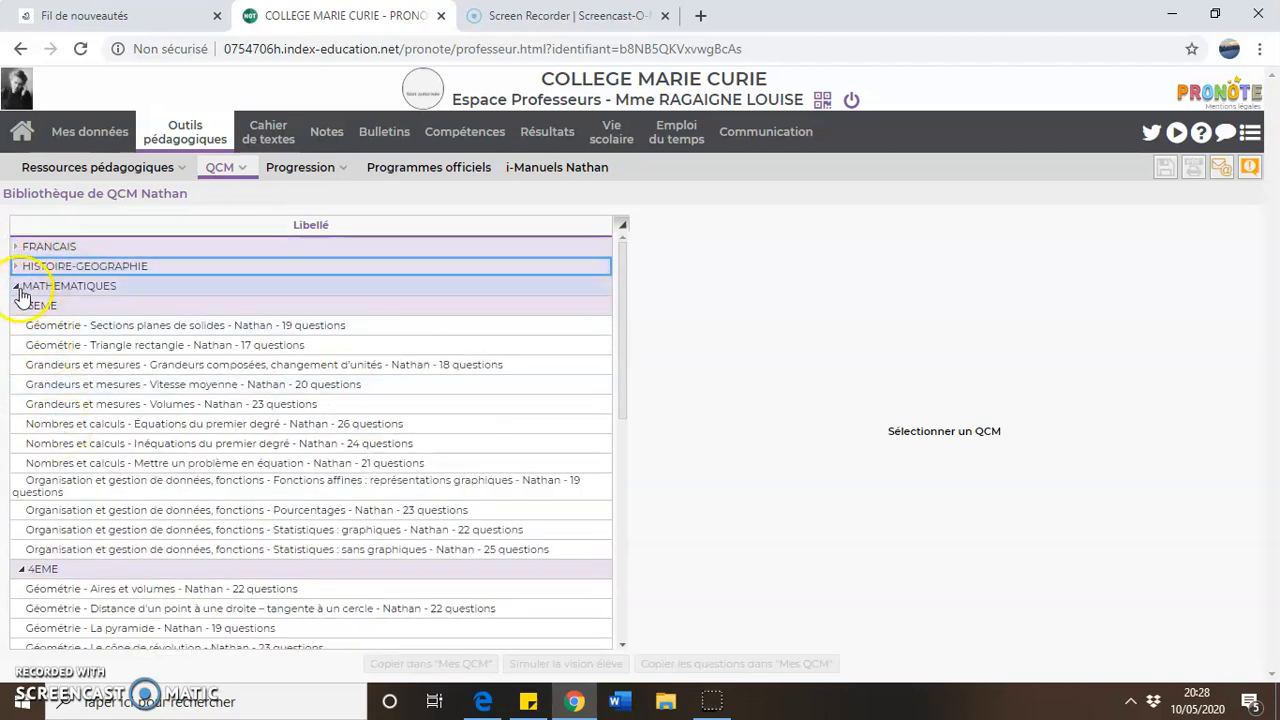
click(20, 287)
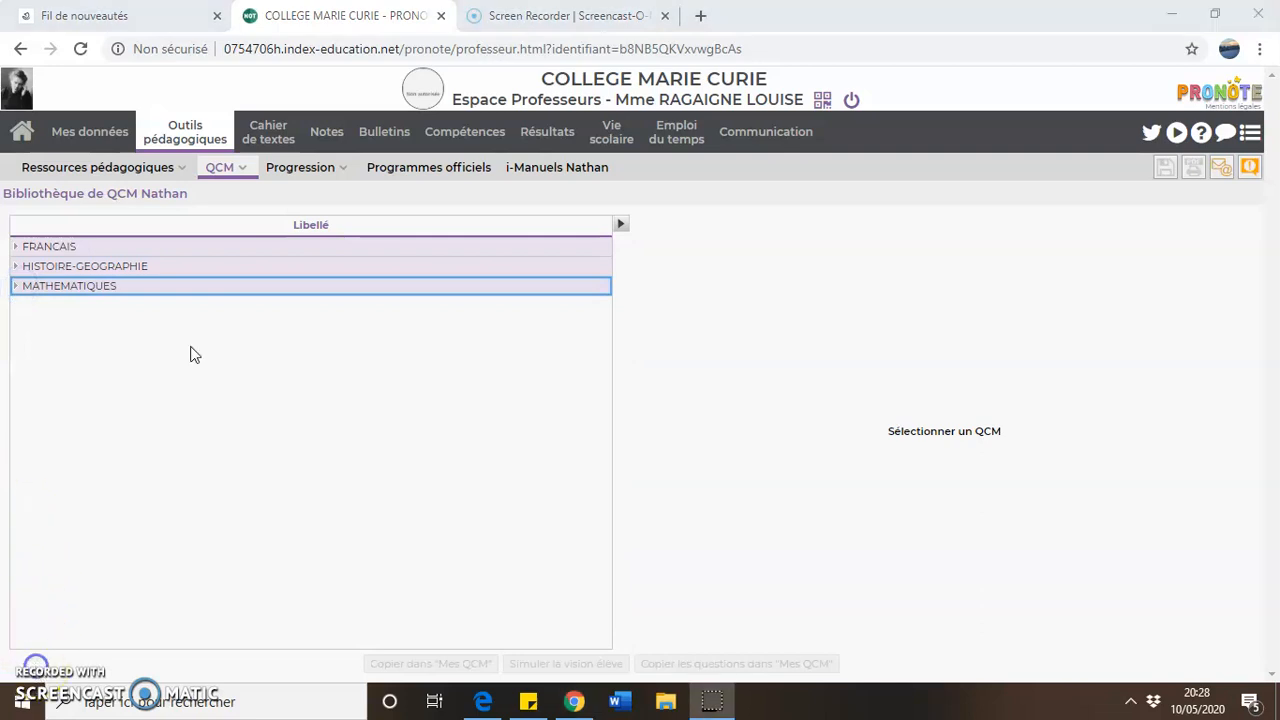
- View the school's own quiz library (Bibliothèque de l'établissement) and return to the personal quiz list, Mes QCM
mouse_move(256, 175)
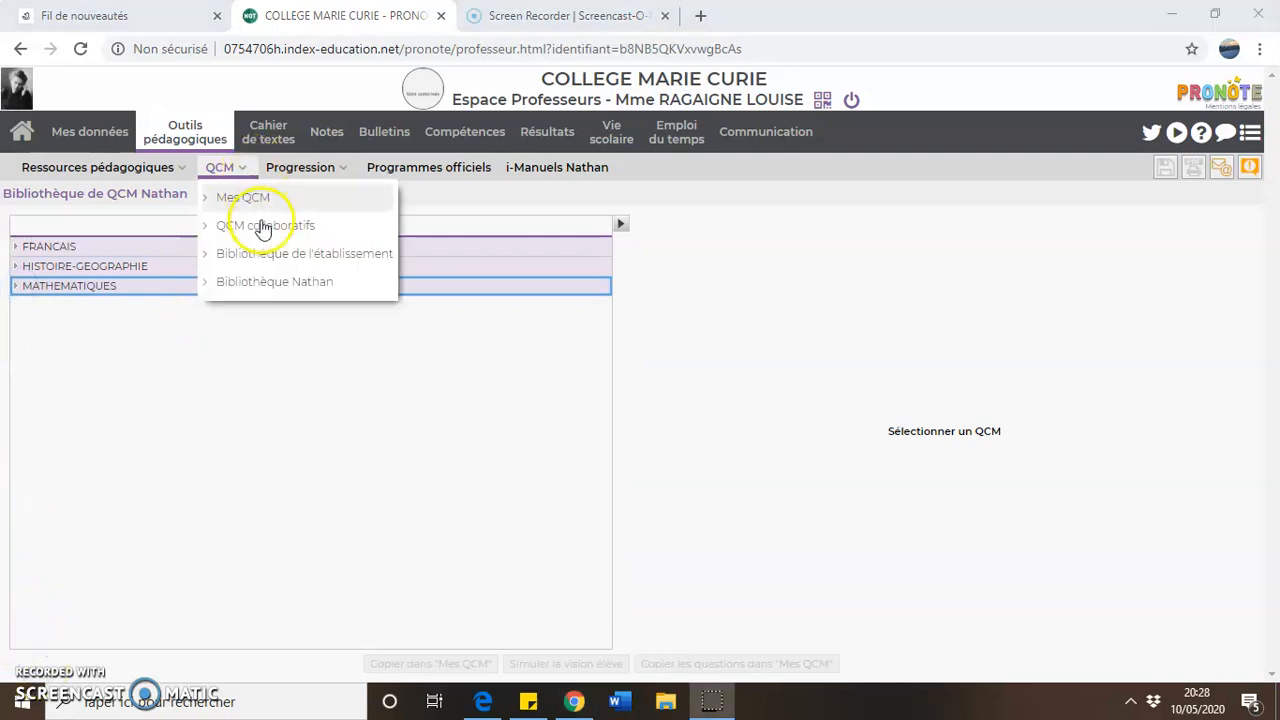
click(263, 268)
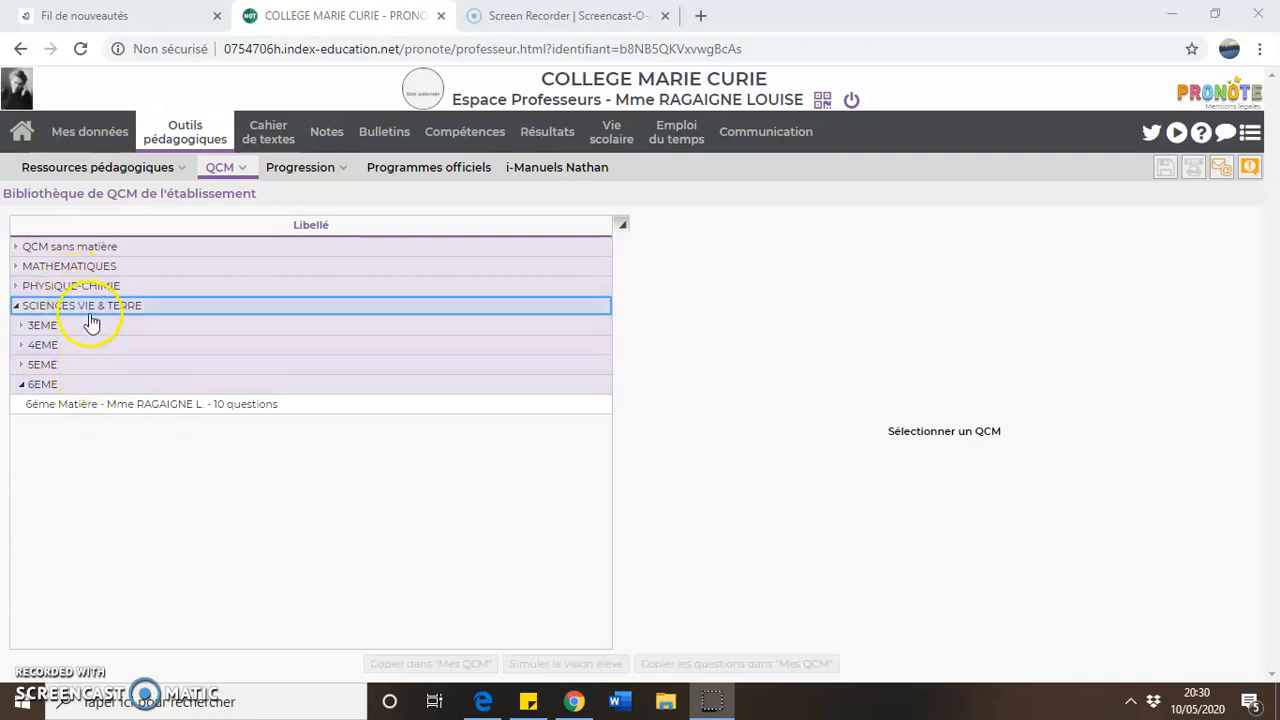
mouse_move(241, 173)
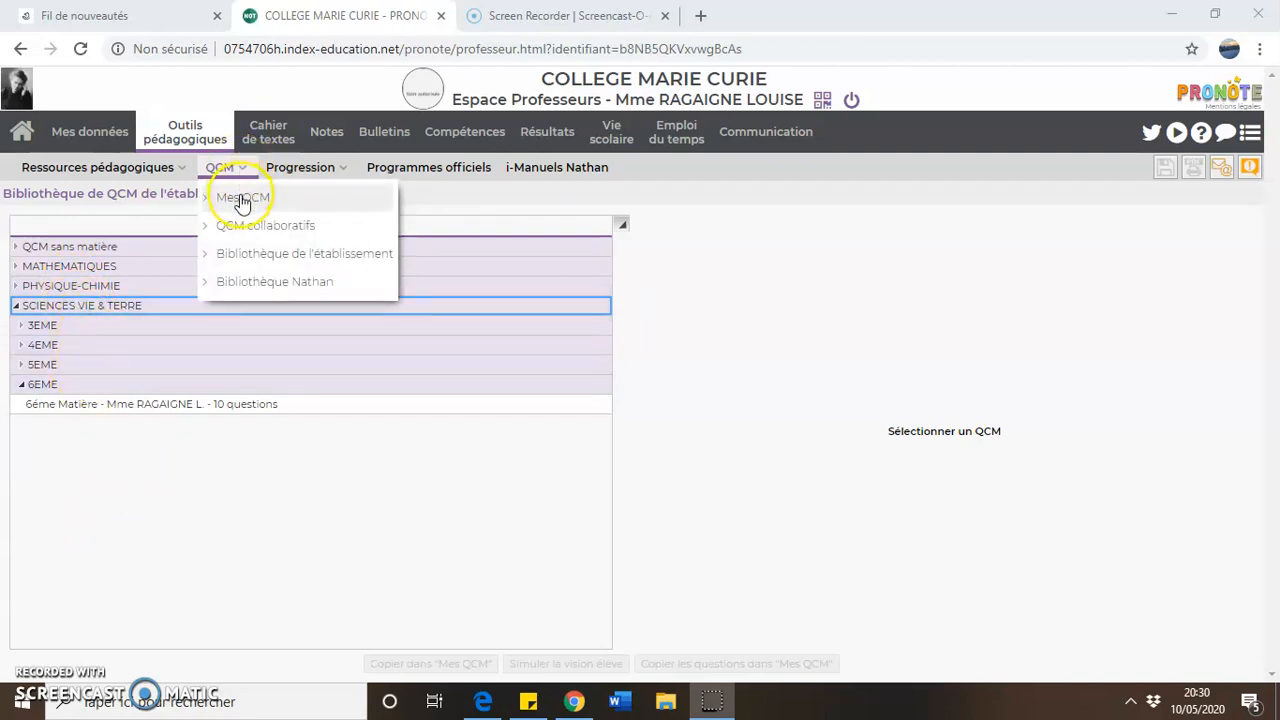
click(241, 199)
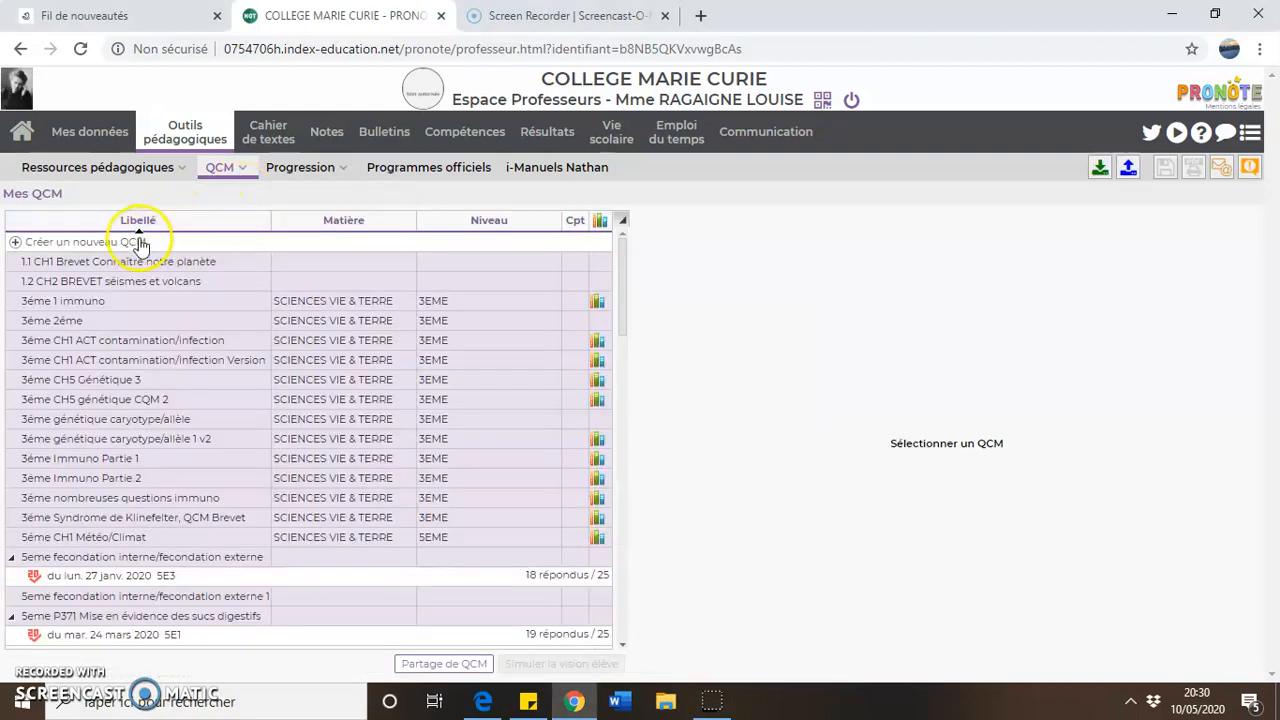
click(127, 246)
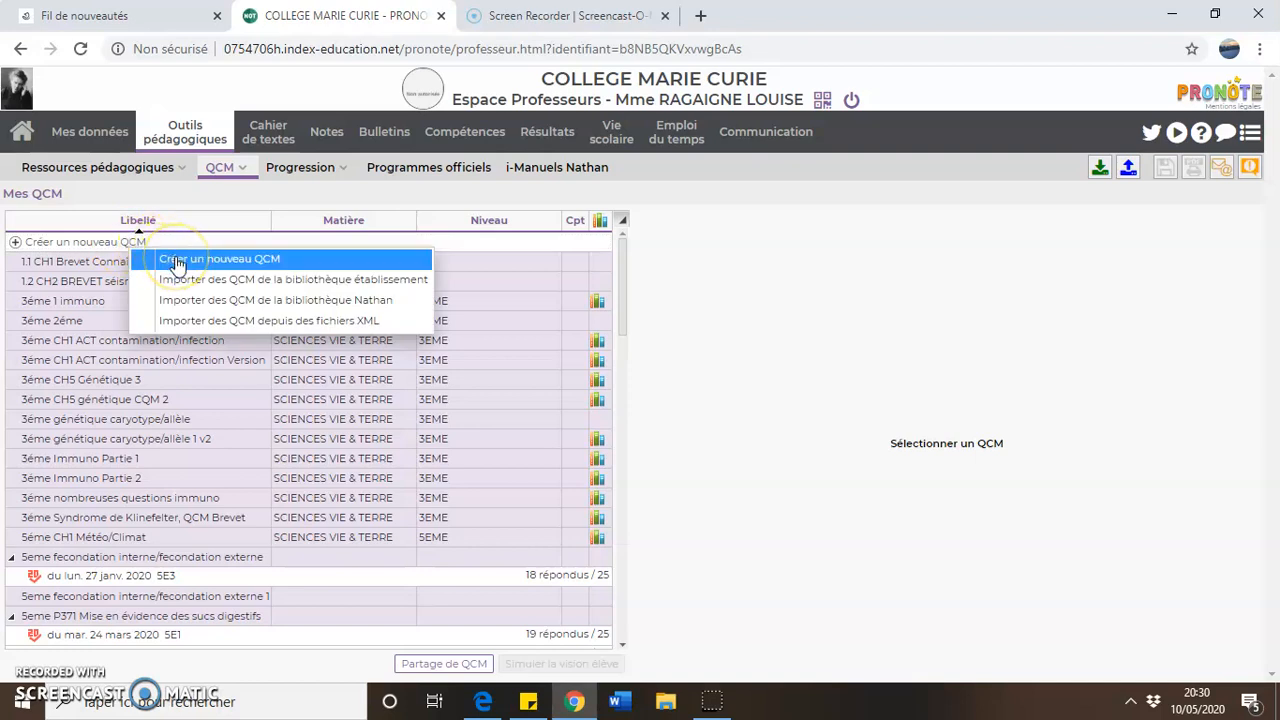
click(189, 284)
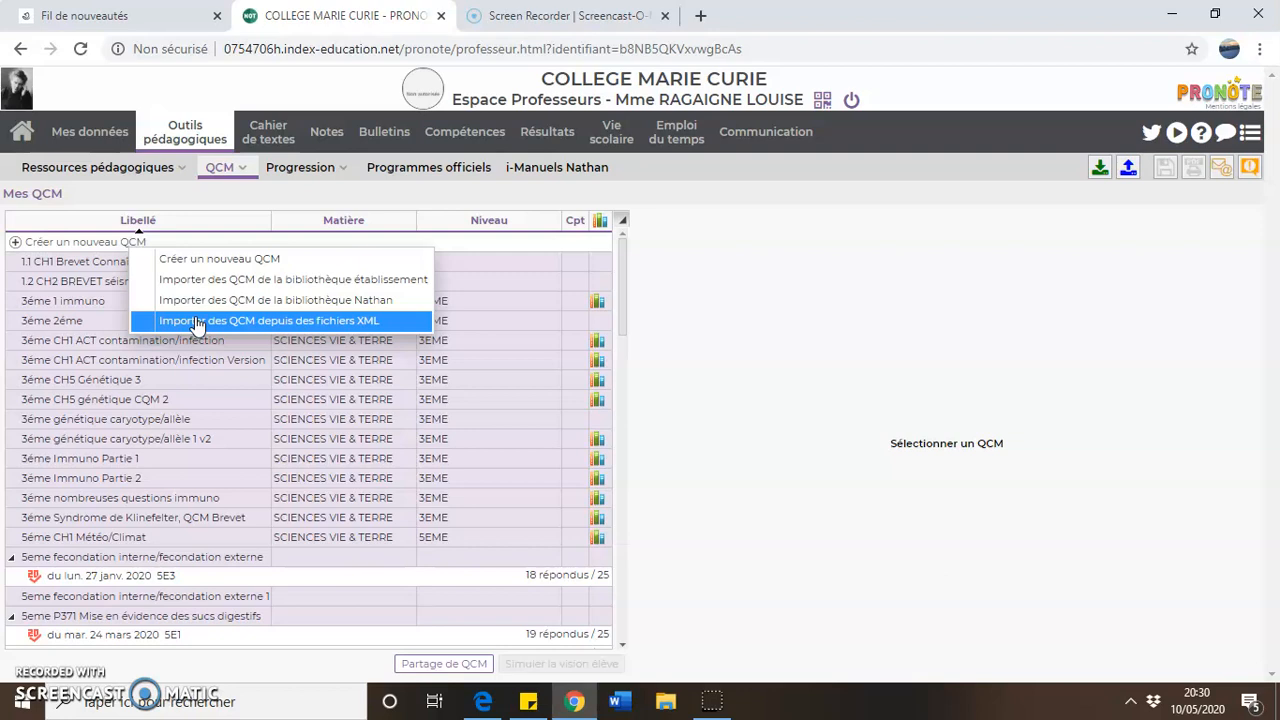
click(209, 262)
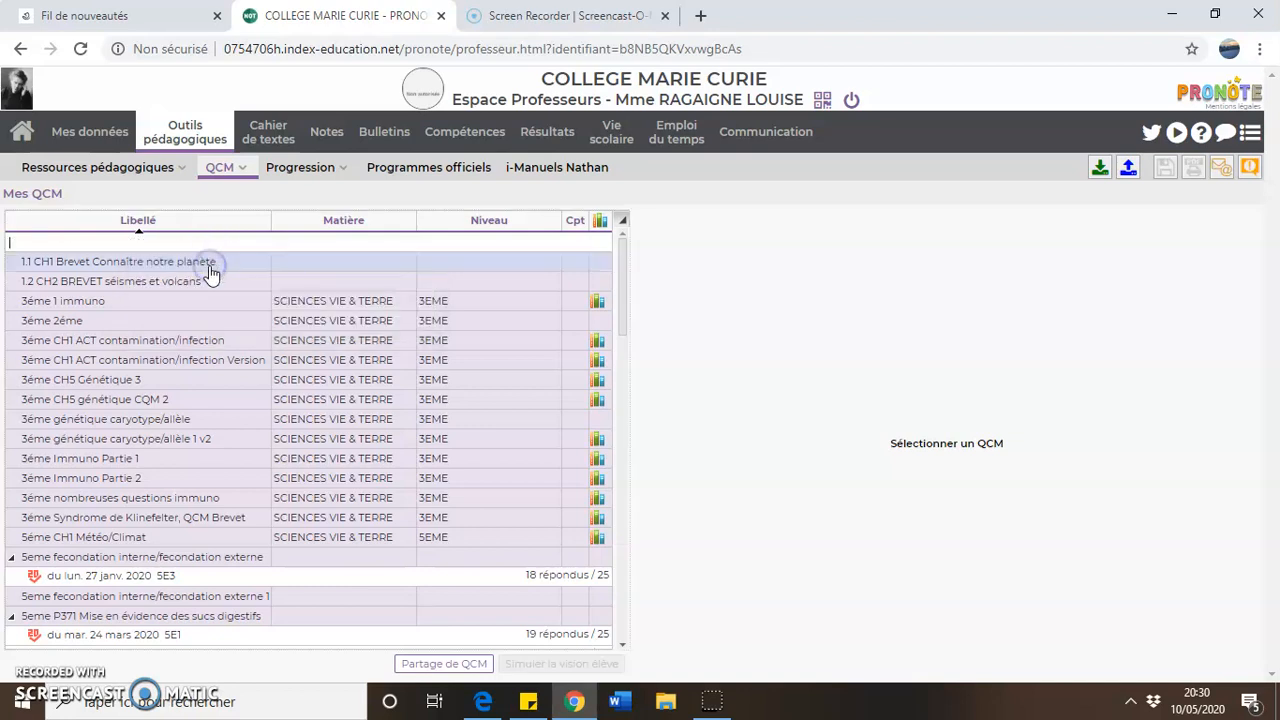
- Create a new quiz named "Gestes barrières" in Mes QCM
click(53, 245)
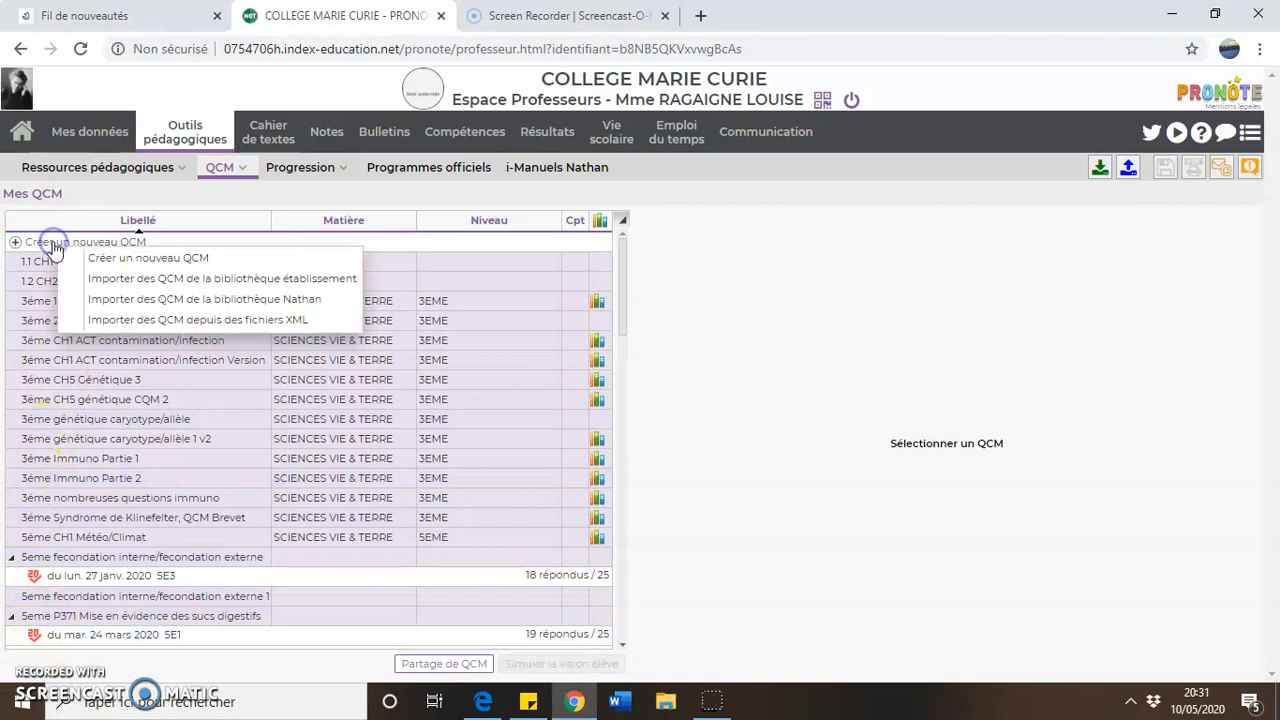
click(37, 243)
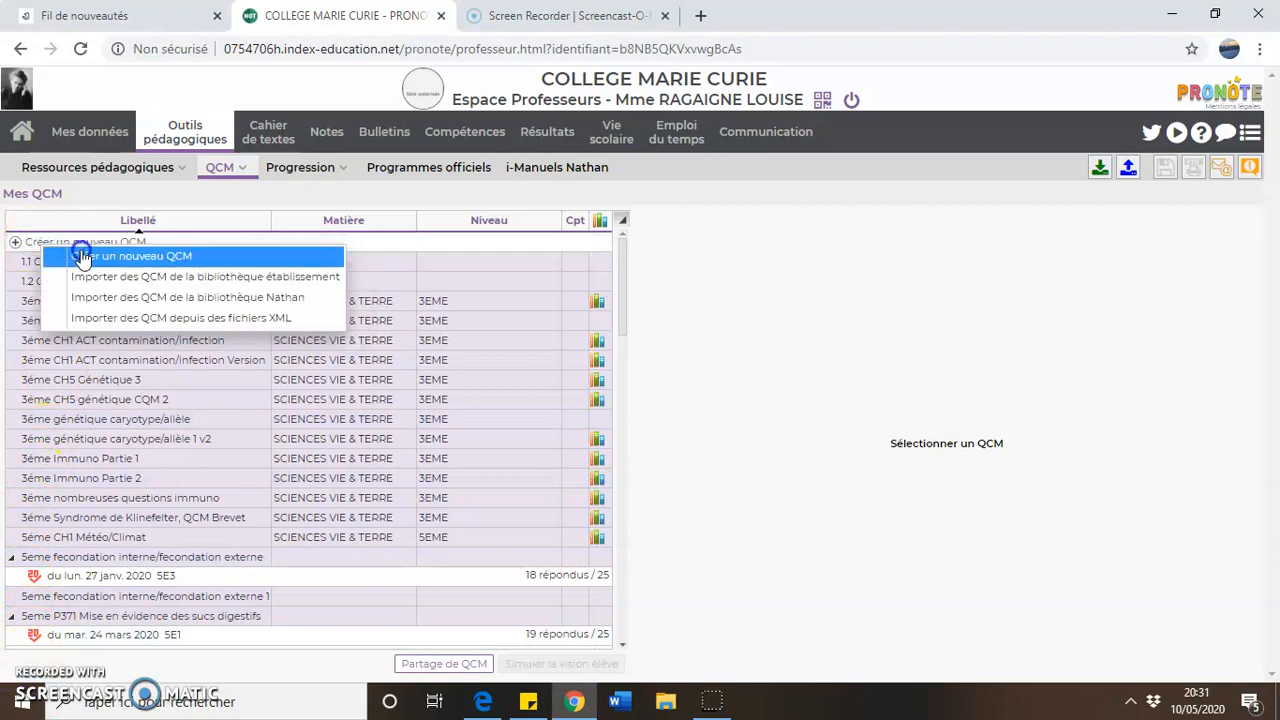
click(83, 257)
text(C)
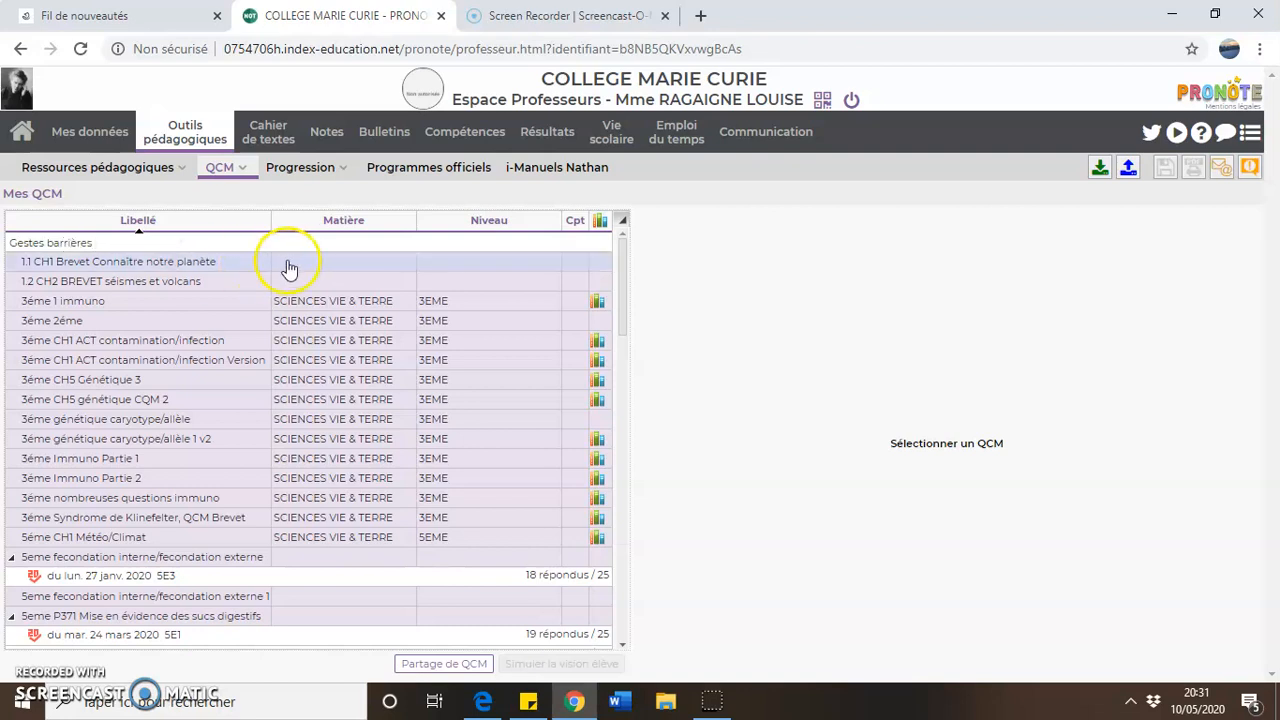
click(368, 264)
click(351, 243)
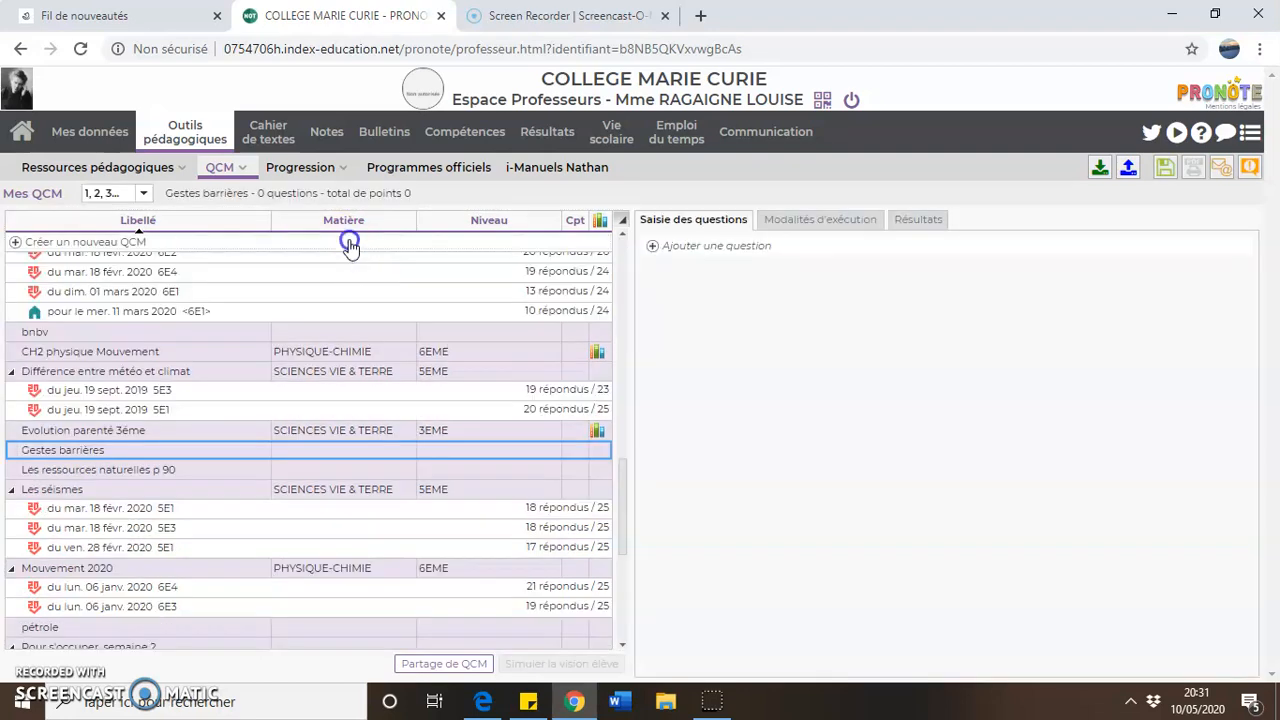
- Set the subject of the Gestes barrières quiz to SCIENCES VIE & TERRE
click(297, 453)
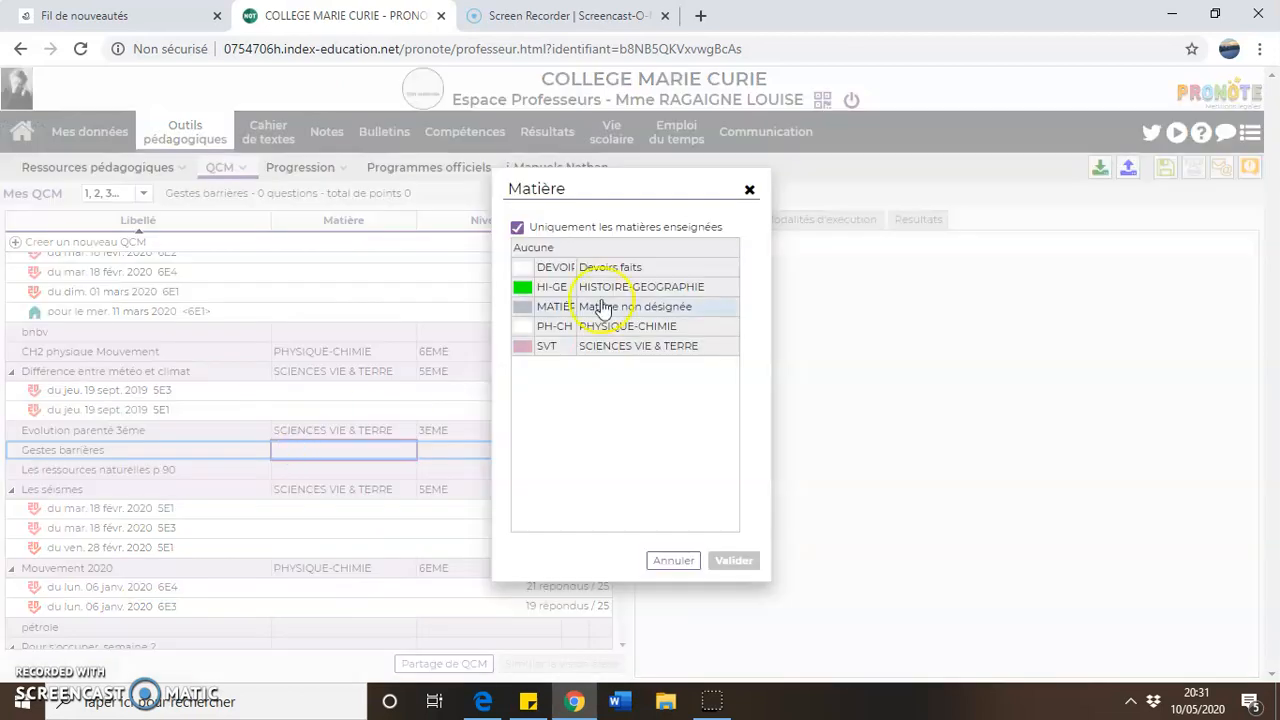
click(624, 349)
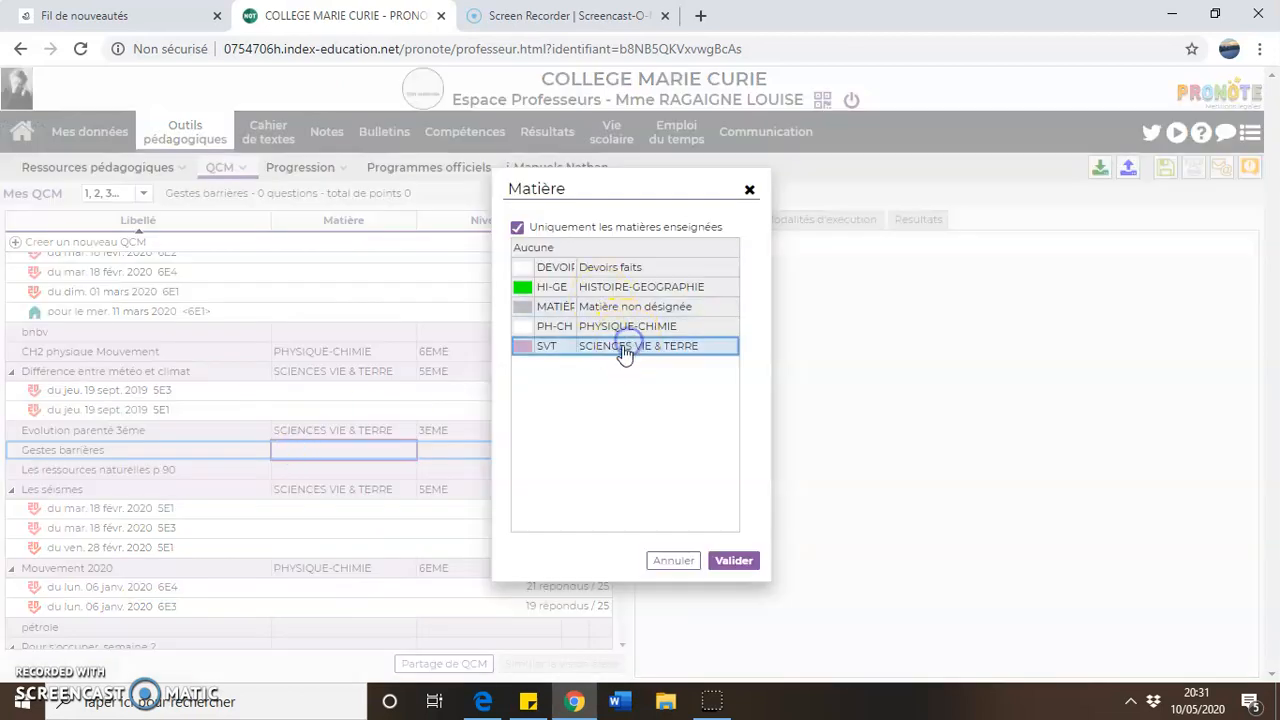
click(734, 560)
- Set the level of the Gestes barrières quiz to 6EME and share the quiz in the library
click(472, 452)
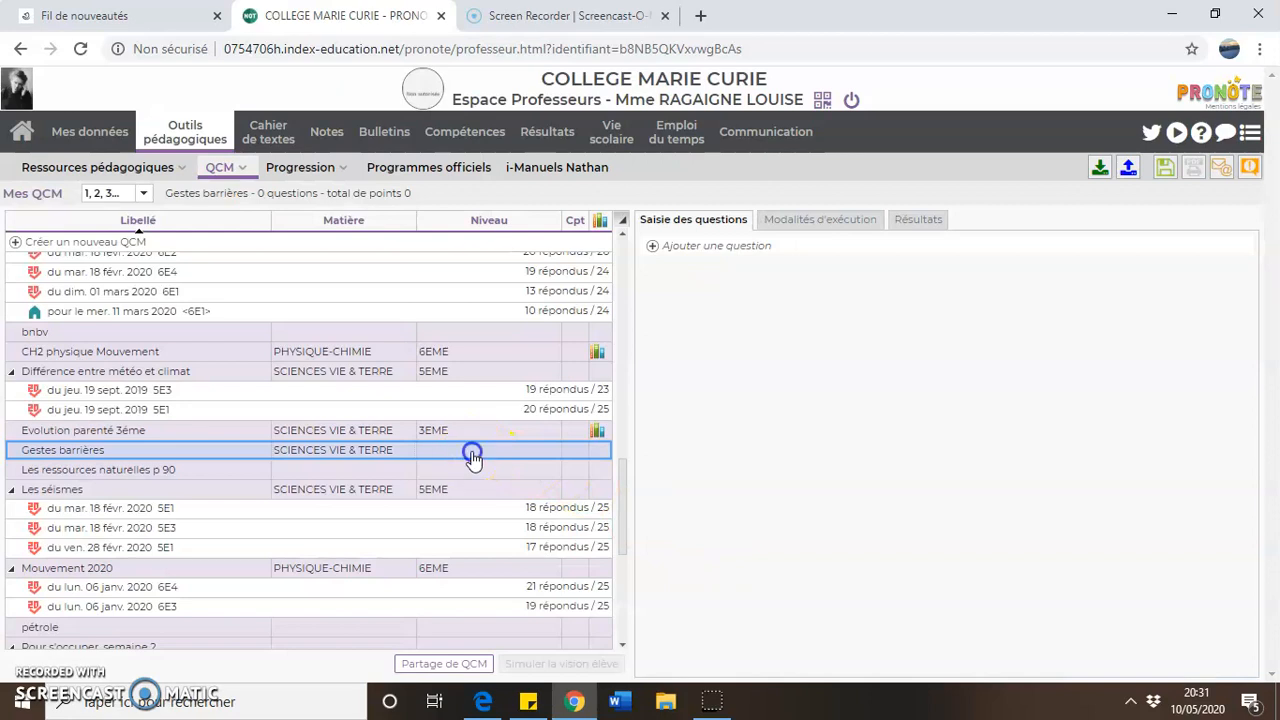
click(596, 394)
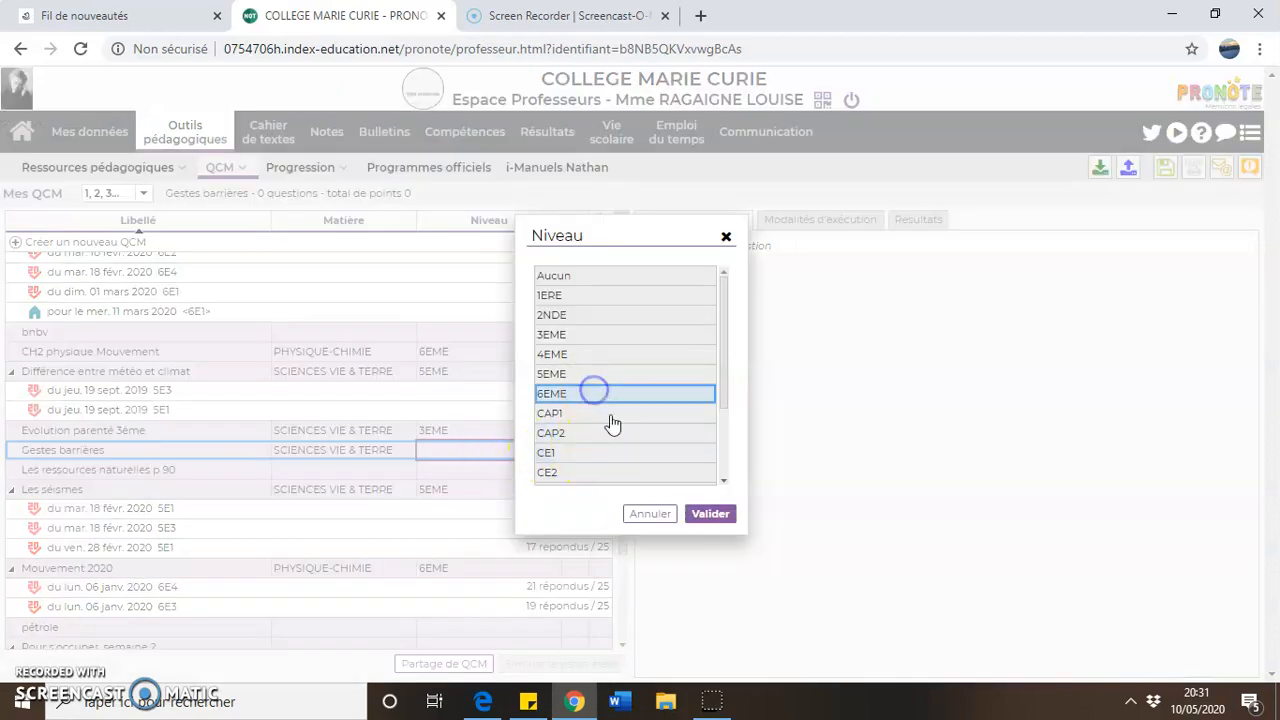
click(712, 516)
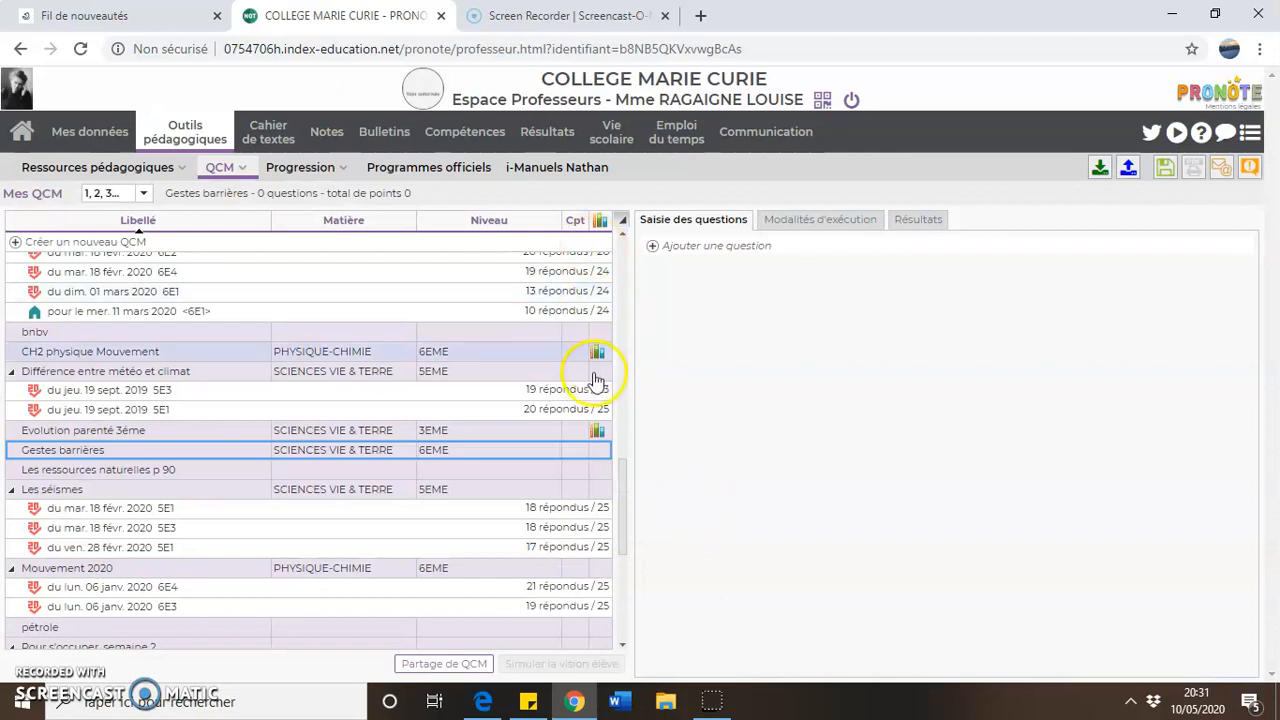
click(602, 454)
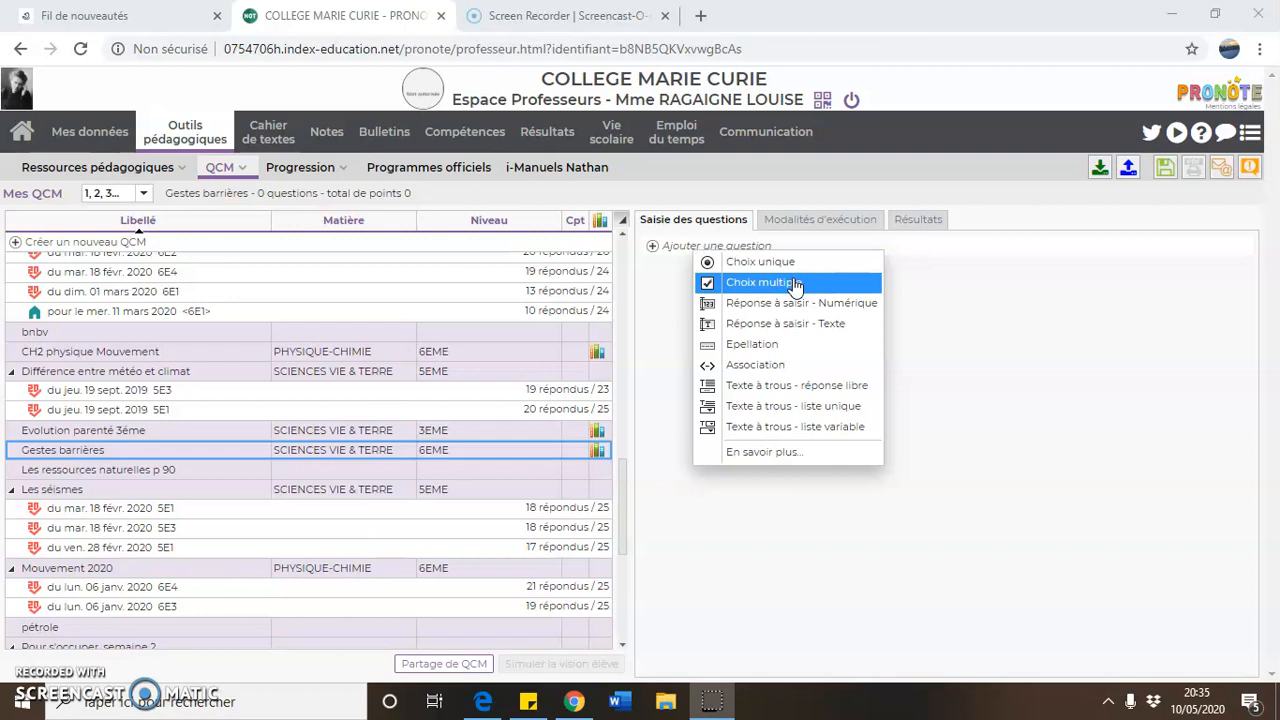
click(797, 304)
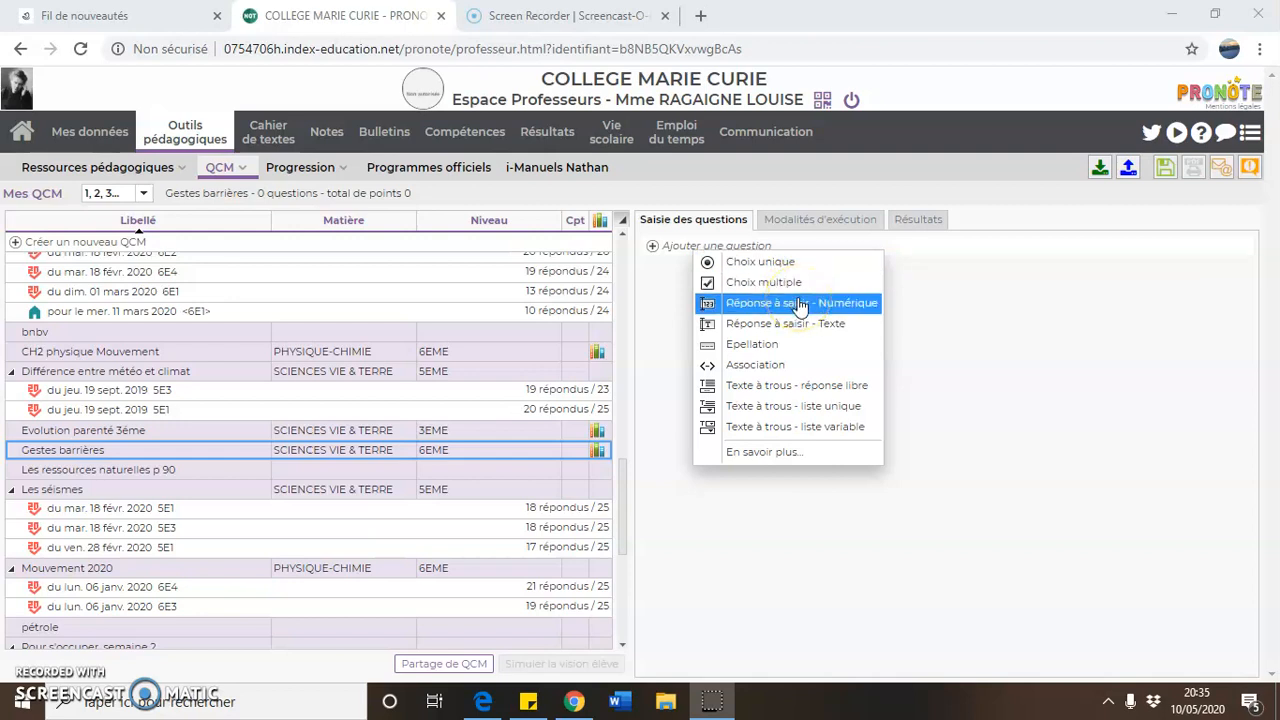
click(803, 326)
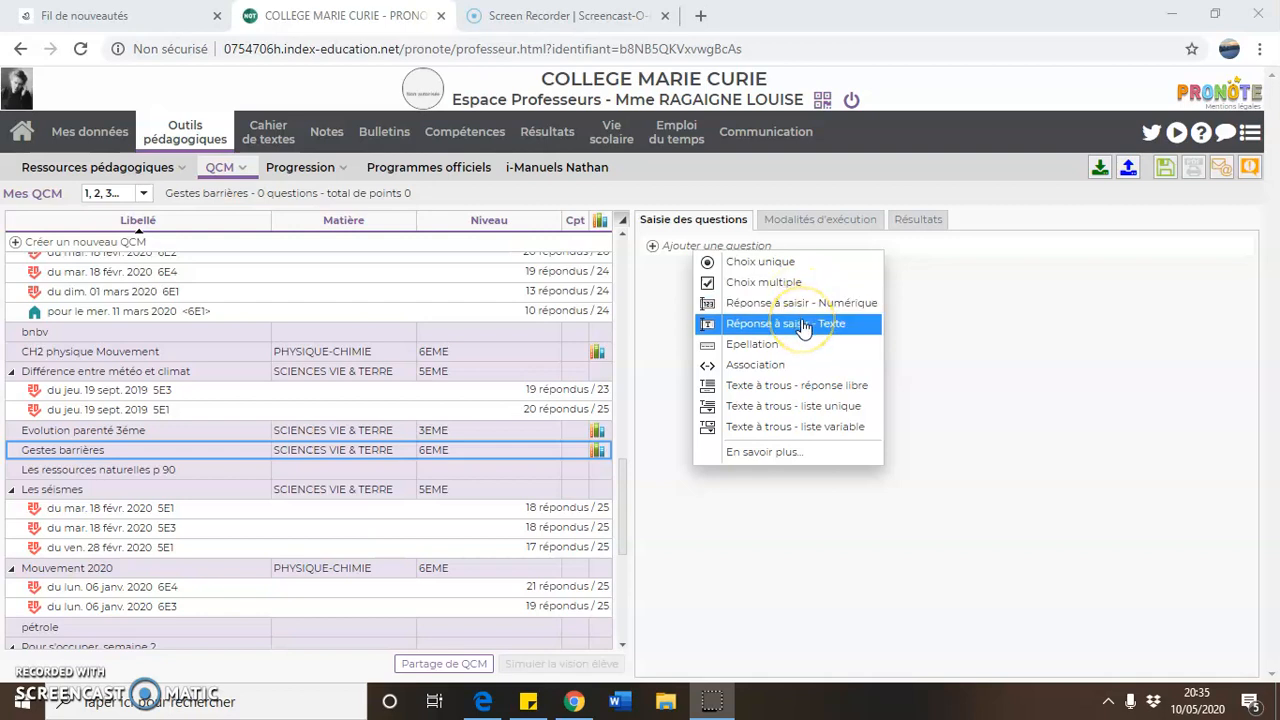
click(776, 368)
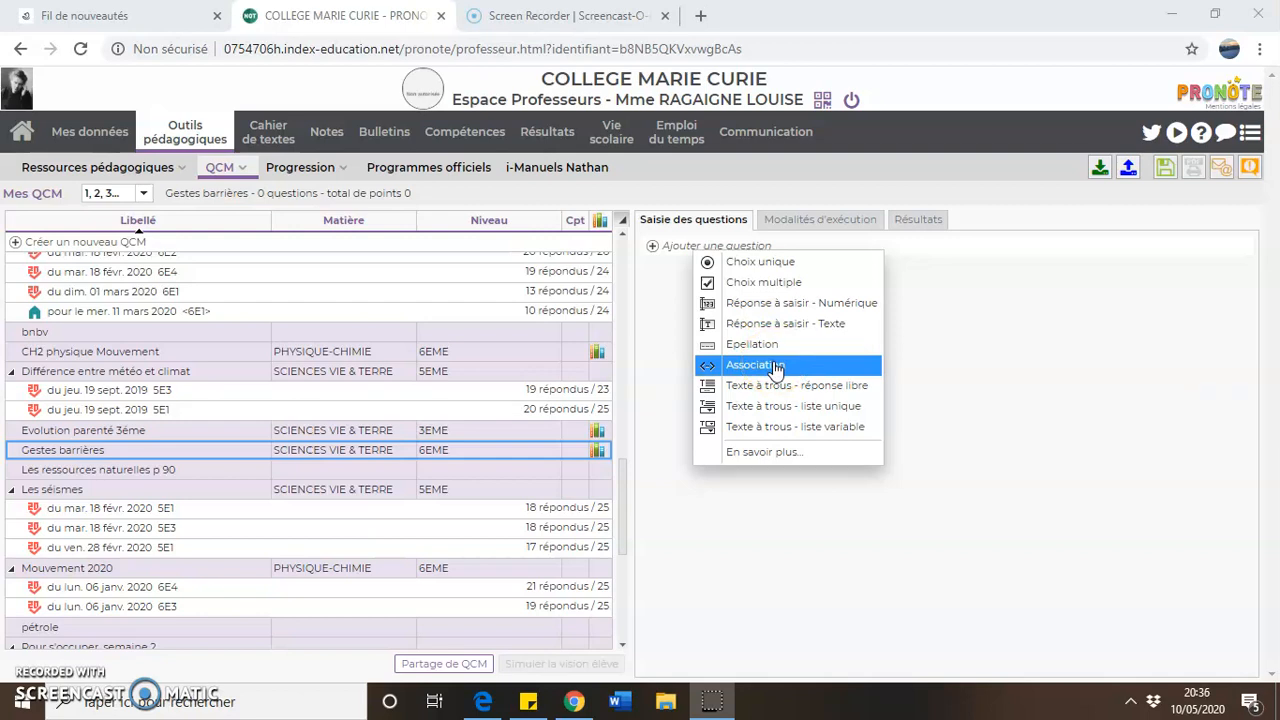
click(778, 387)
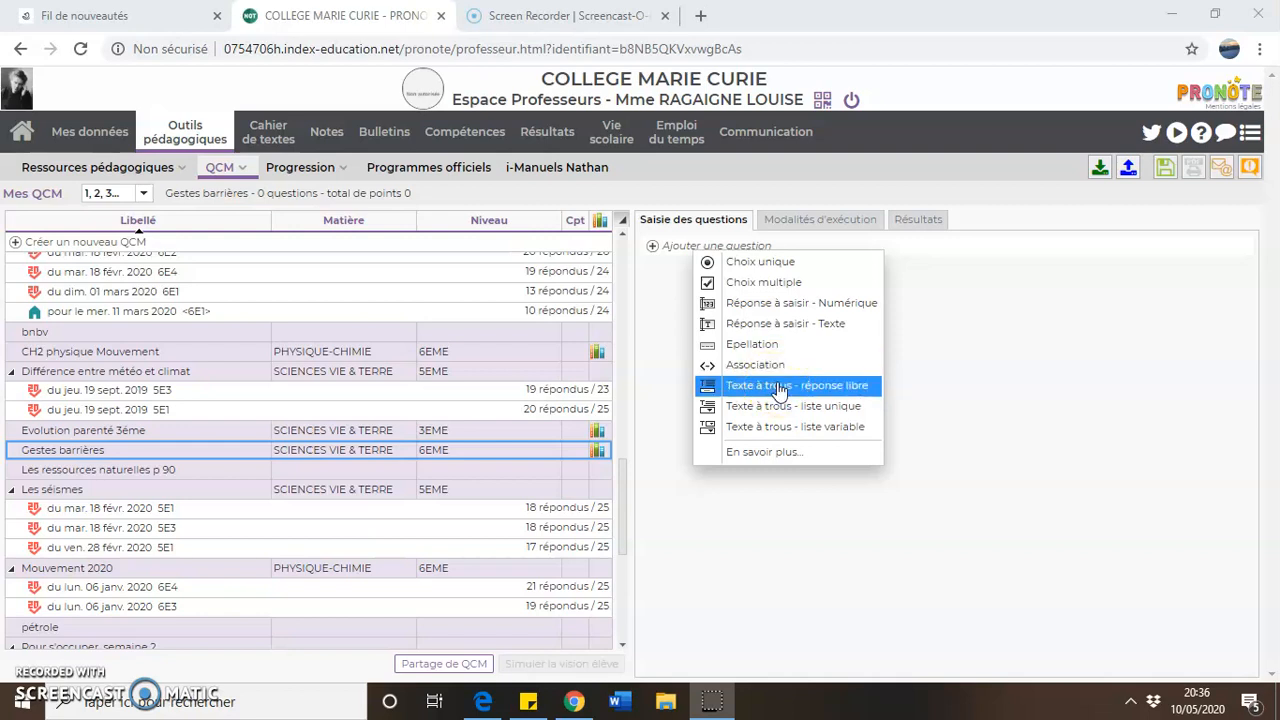
click(784, 410)
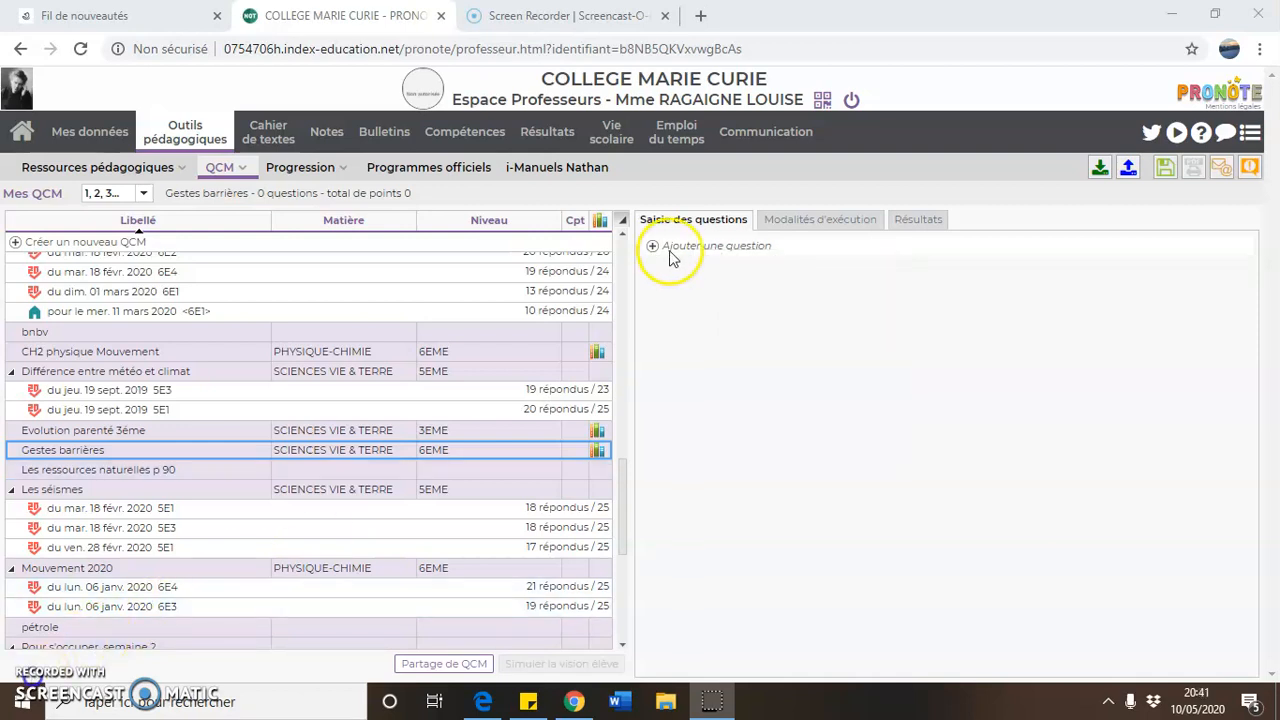
- Add a "Choix unique" question to the Gestes barrières quiz with the statement "Quelle est la durée du lavage de main ?"
click(676, 247)
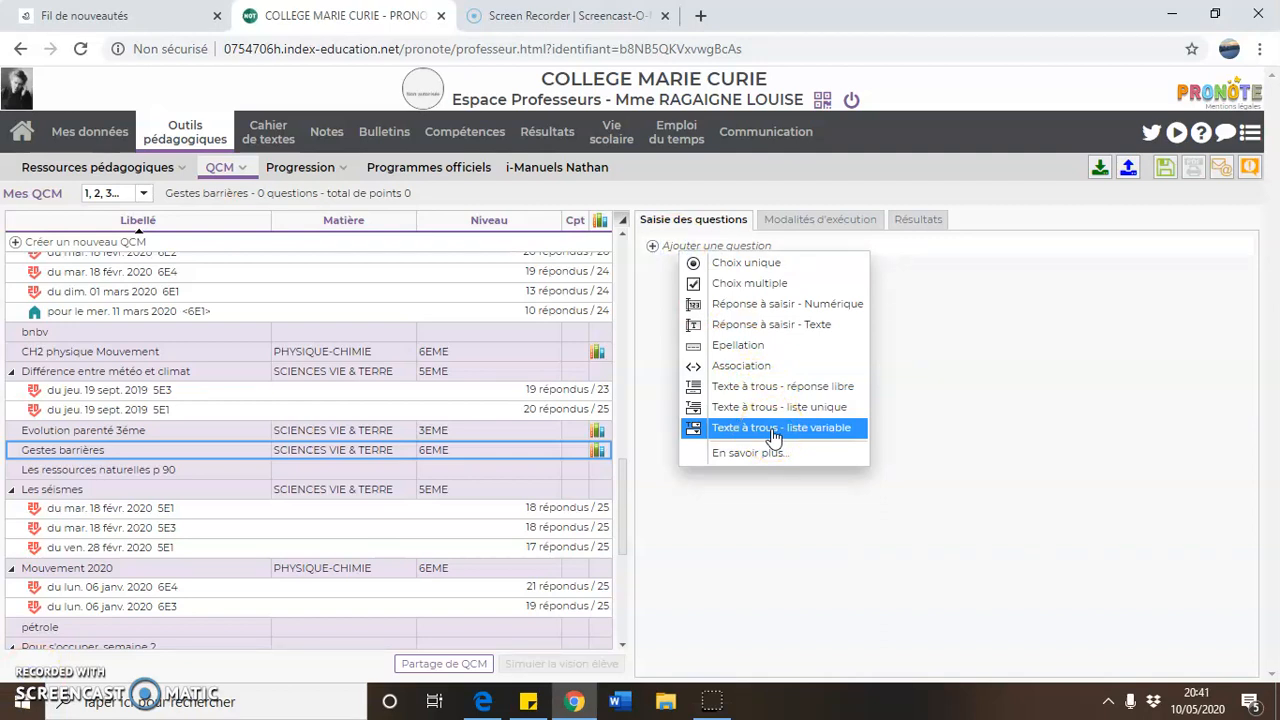
click(750, 265)
click(514, 266)
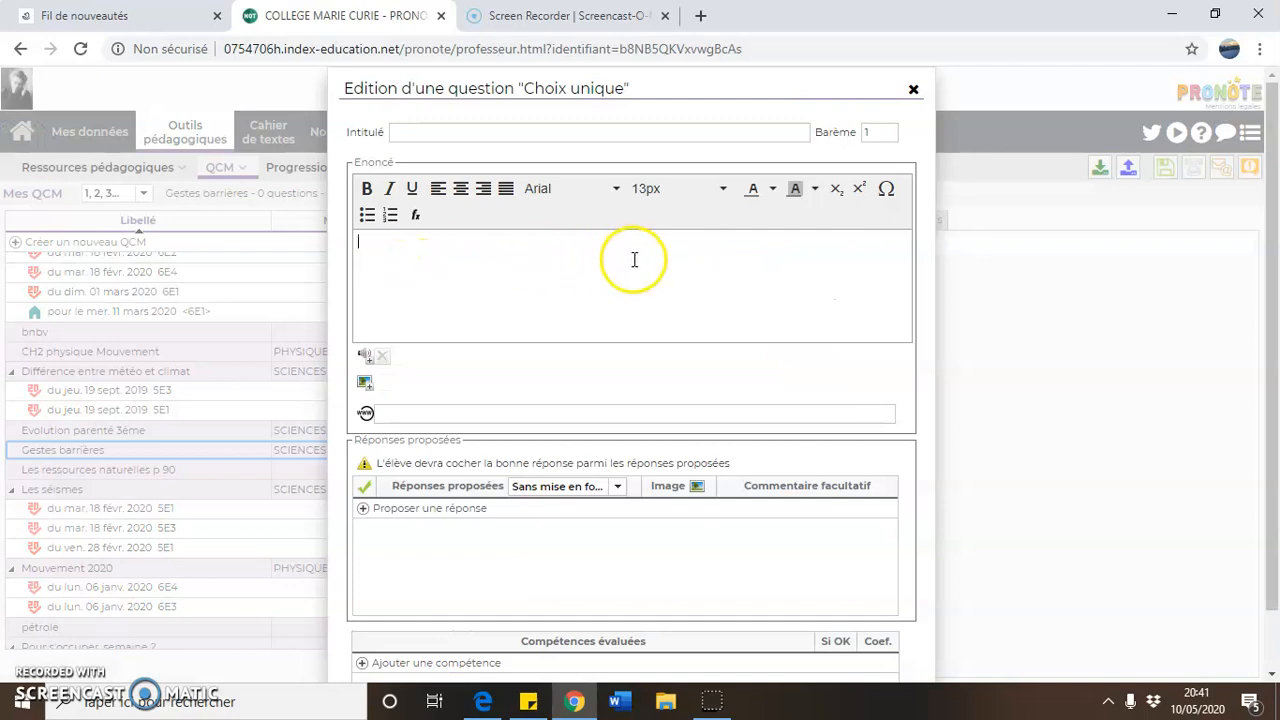
text(Q)
text(uelle est la durée du lavag)
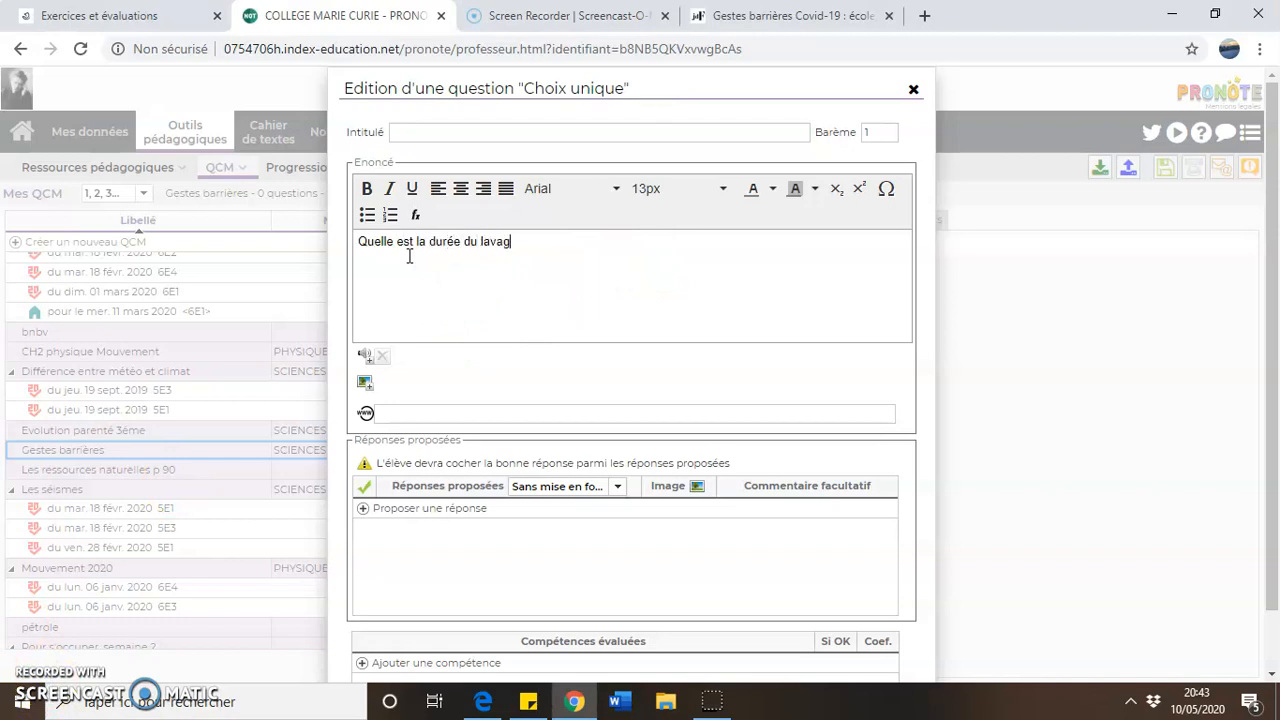
text(e de main ?)
- Title the question "lavage de main" and set its Barème to 2
click(415, 130)
text(lavage de main)
click(879, 139)
text(2)
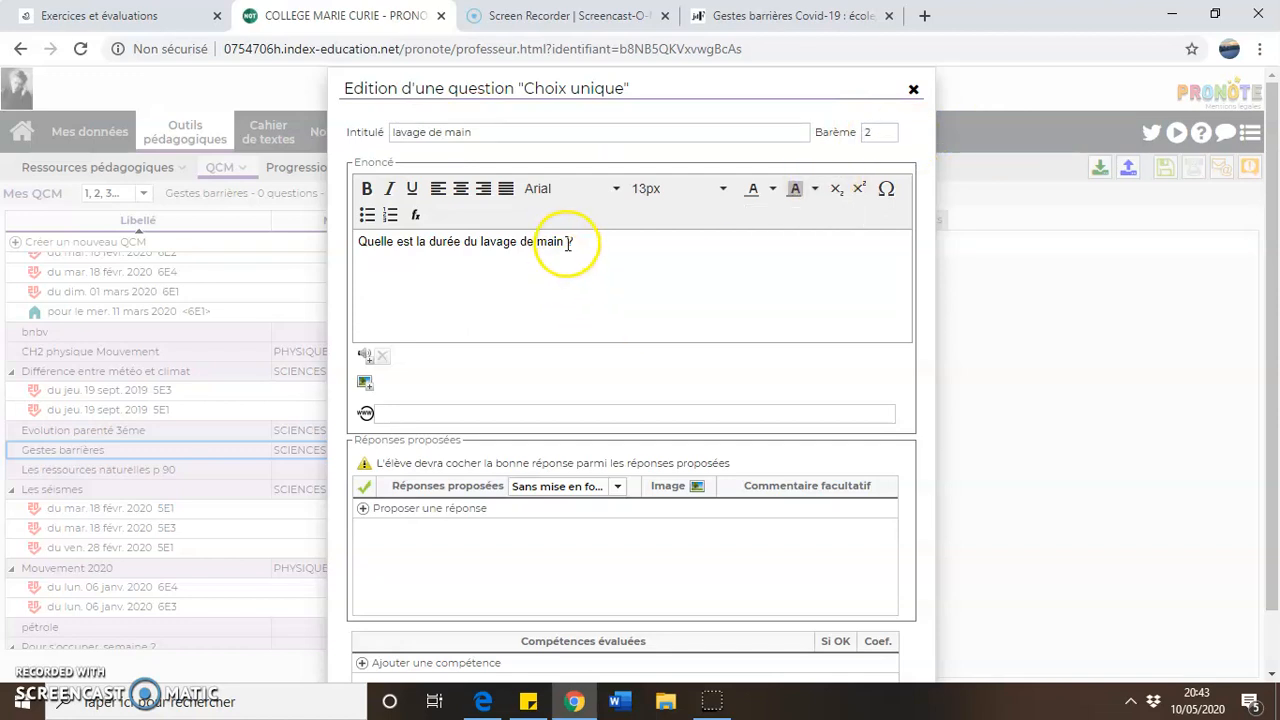
- Add "10 secondes" and "30 secondes" as proposed answers to the hand-washing question
click(401, 515)
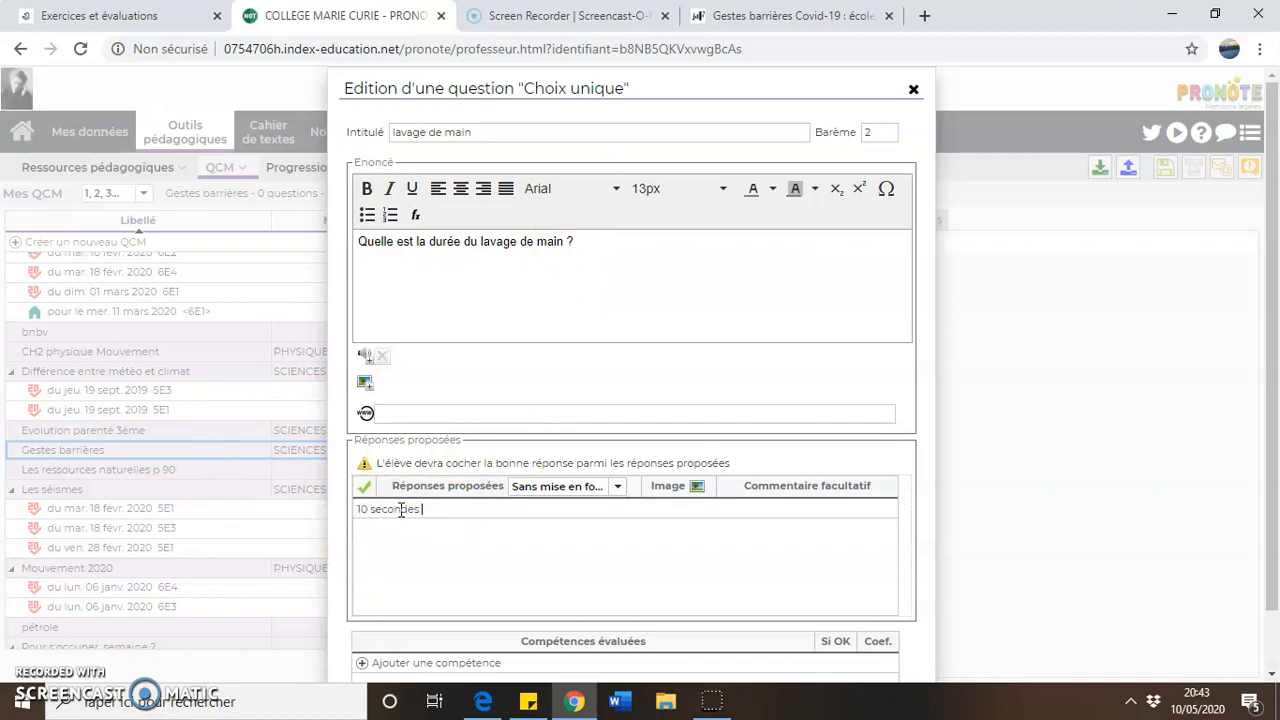
click(491, 549)
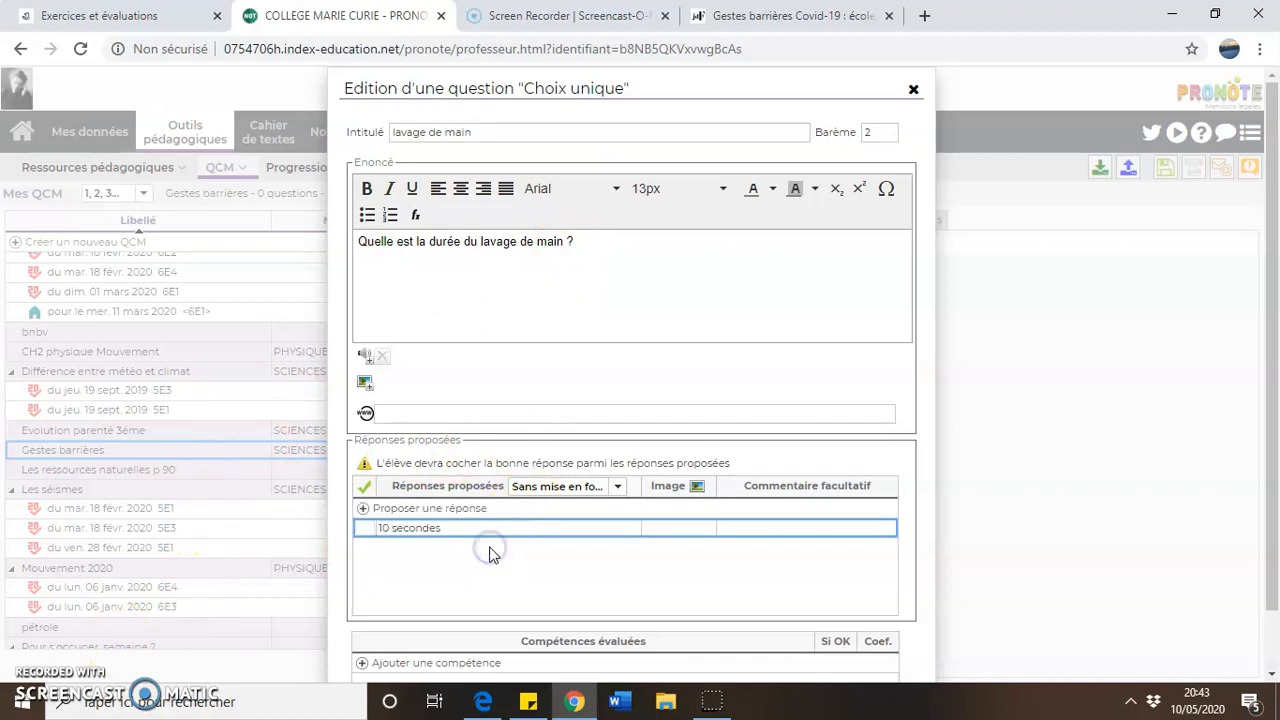
click(446, 541)
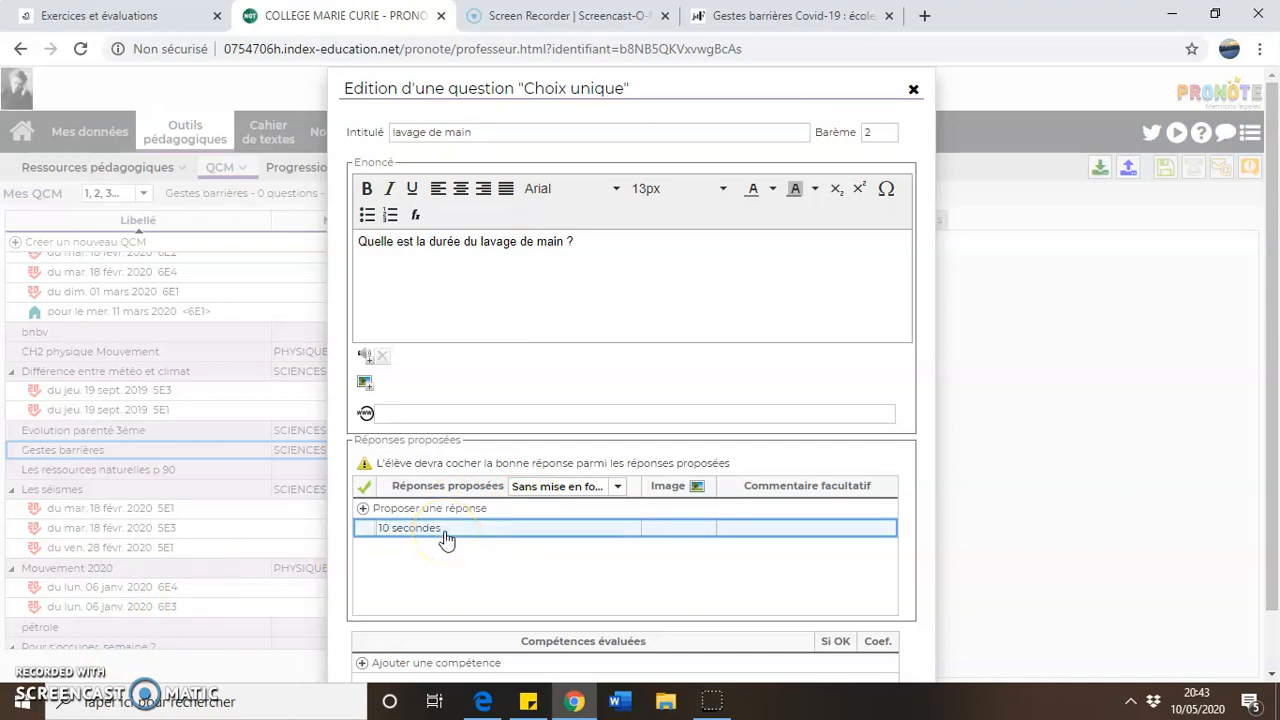
click(436, 512)
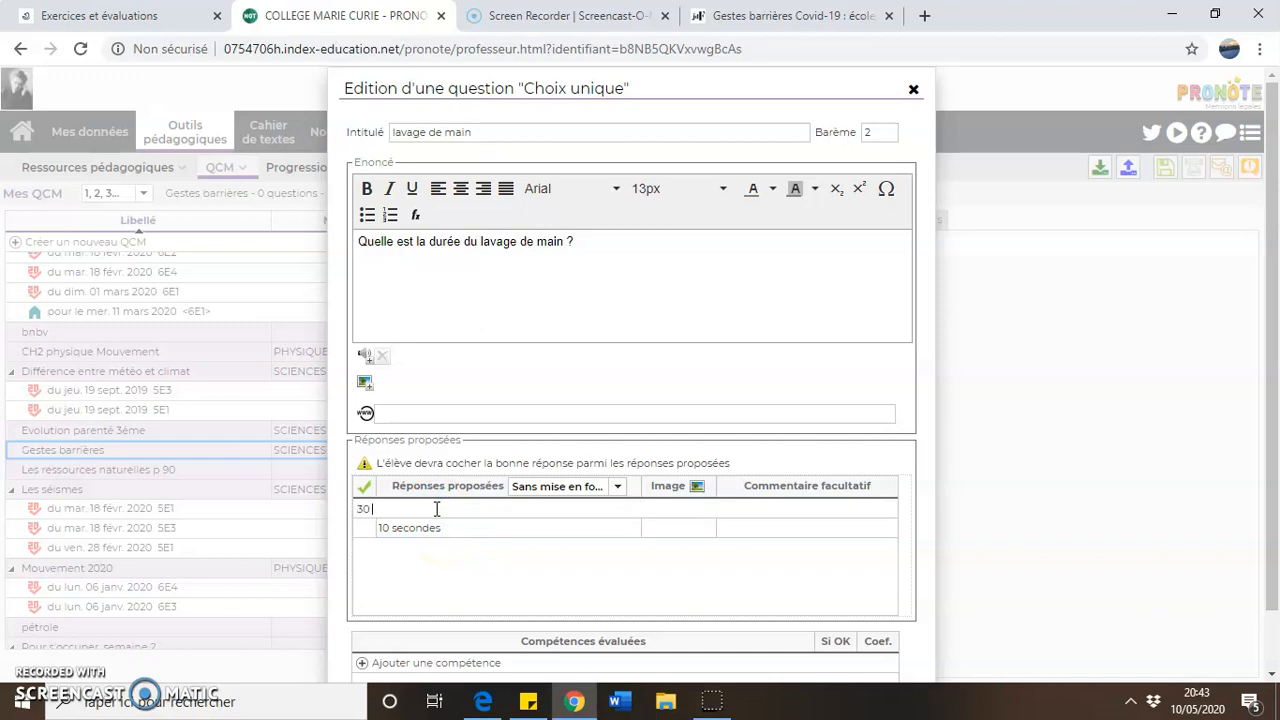
key(Return)
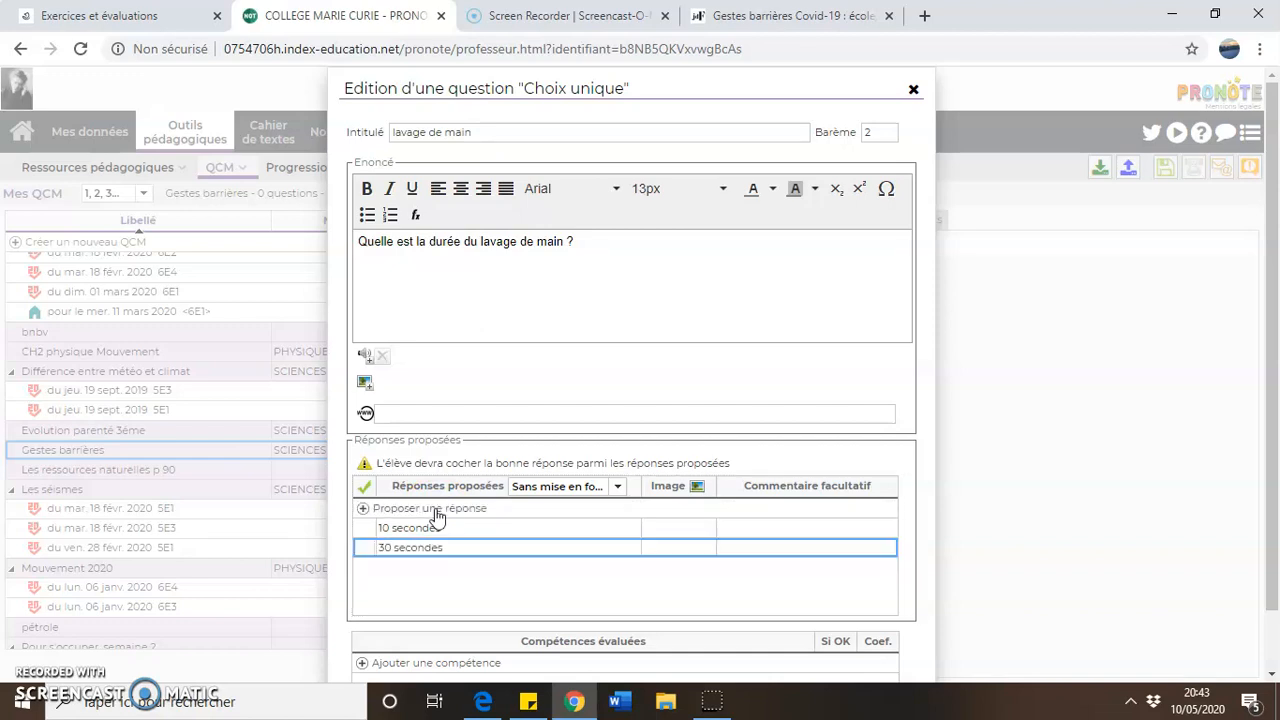
- Add "1 minute" and "3 minutes" as proposed answers to the hand-washing question
click(436, 510)
text(A)
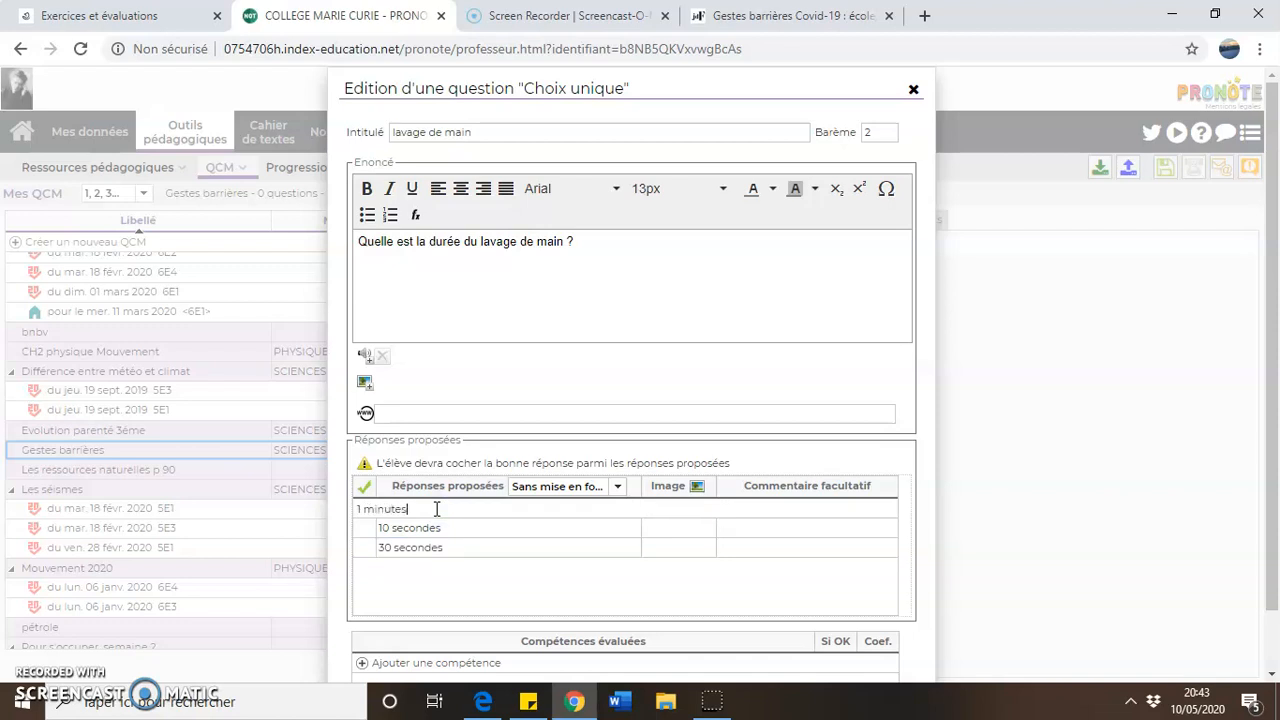
text( minutes)
key(BackSpace)
key(Return)
click(447, 508)
text(3)
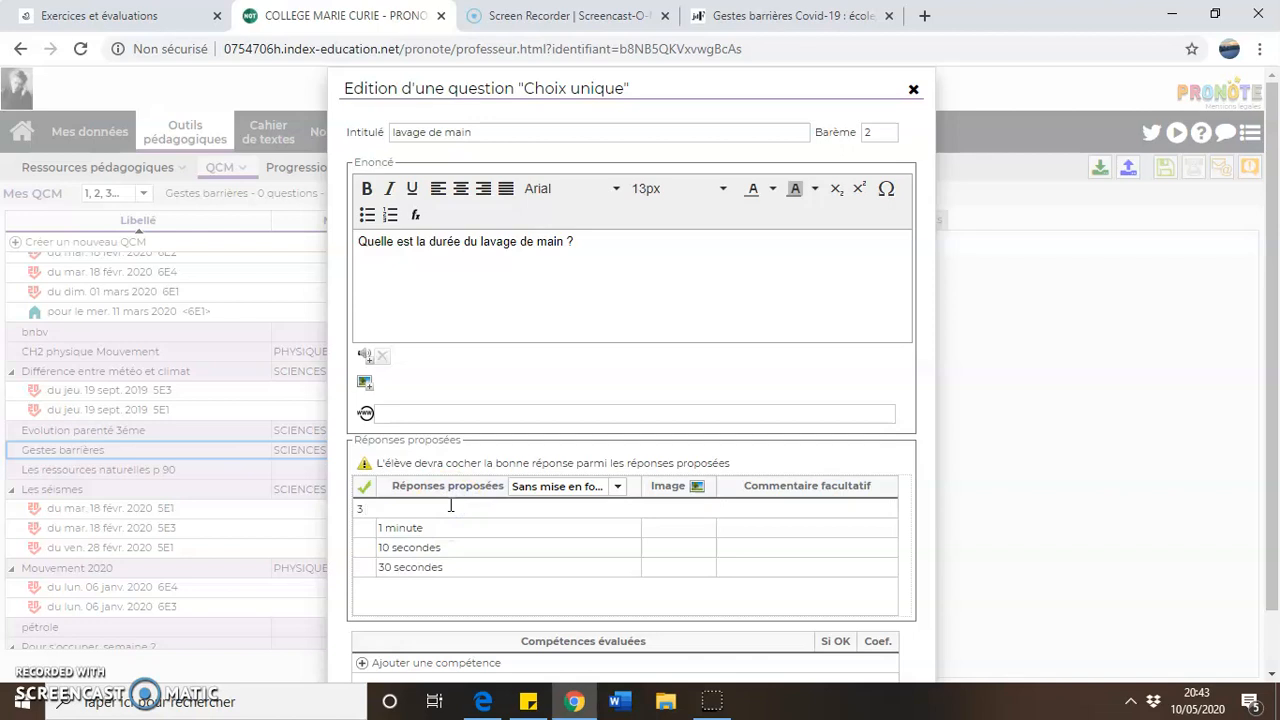
text( minutes)
key(Return)
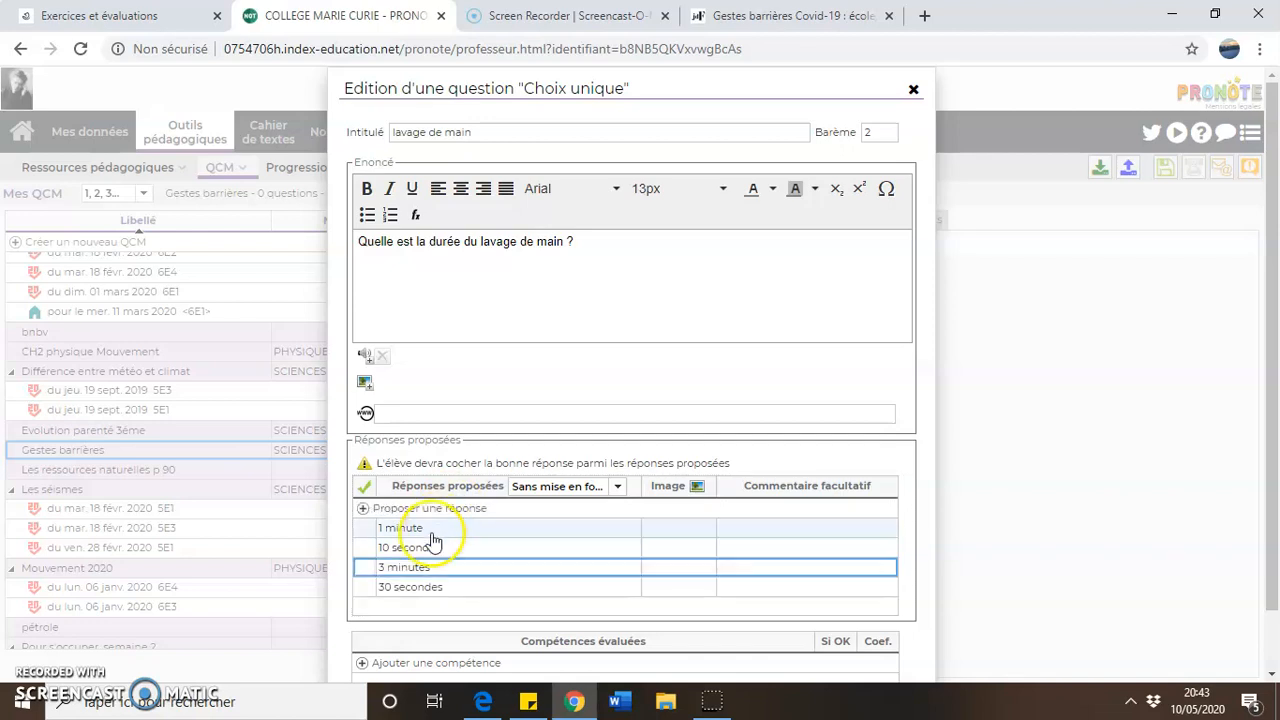
- Mark "30 secondes" as the correct answer and comment that hands need washing with soap for 30 seconds and drying with "une serviette propre ou à l'air libre"
click(366, 590)
right_click(366, 590)
click(334, 592)
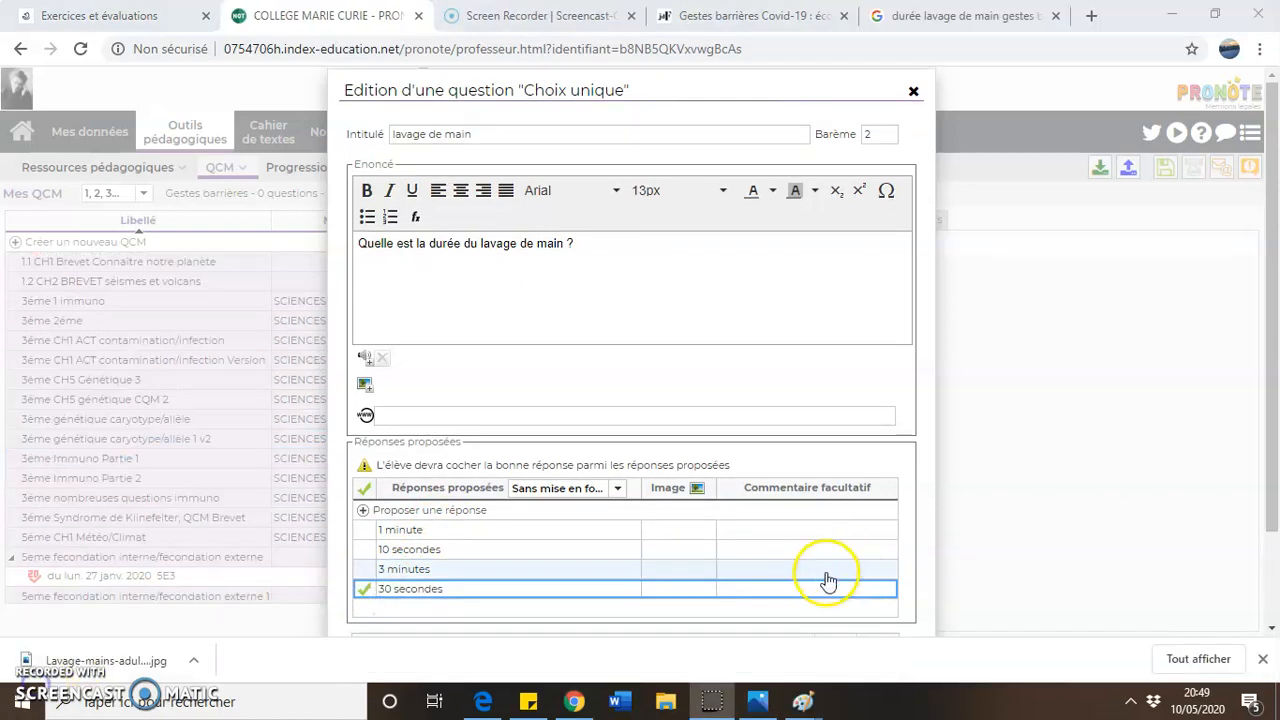
click(767, 592)
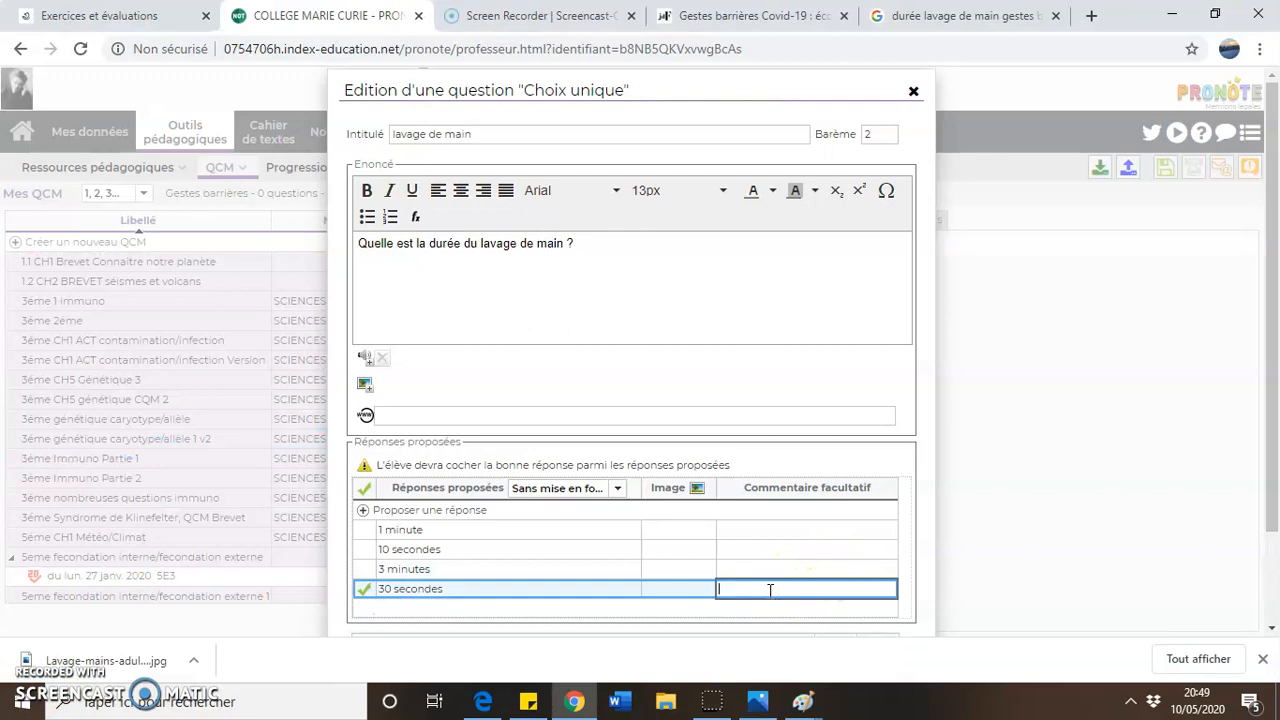
text(une serviette propre ou à l'air libre)
key(Return)
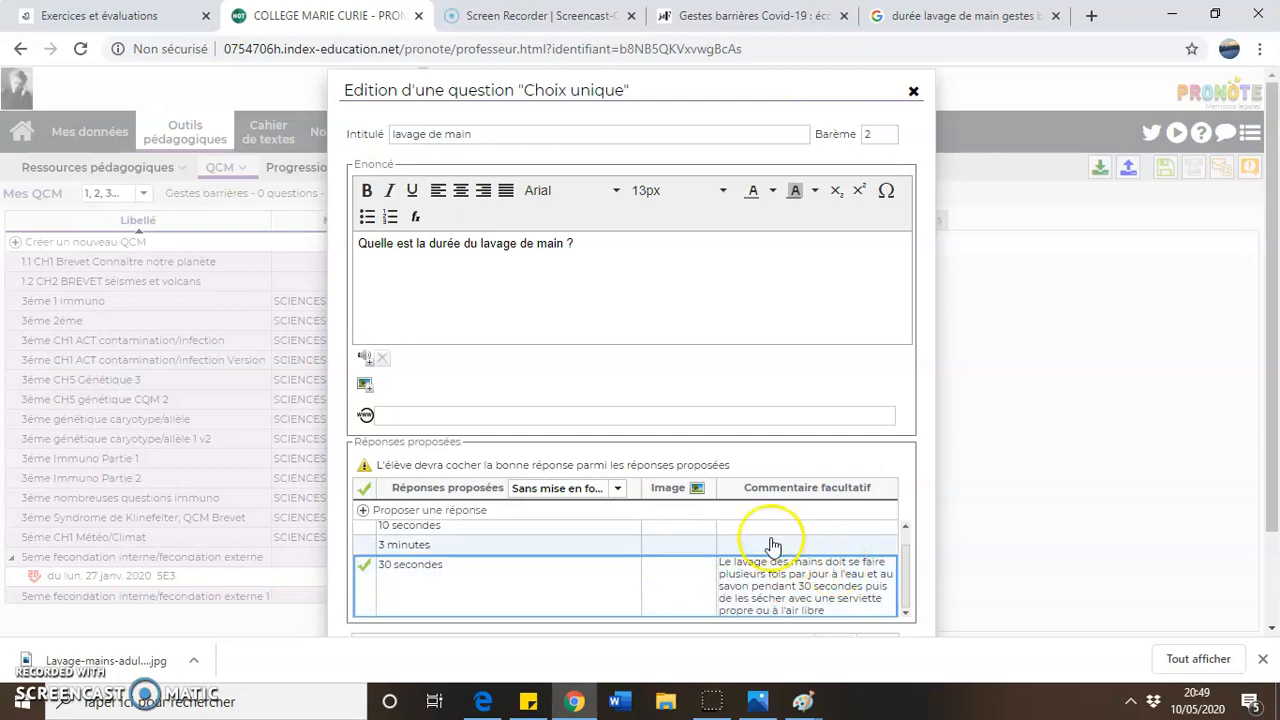
click(366, 384)
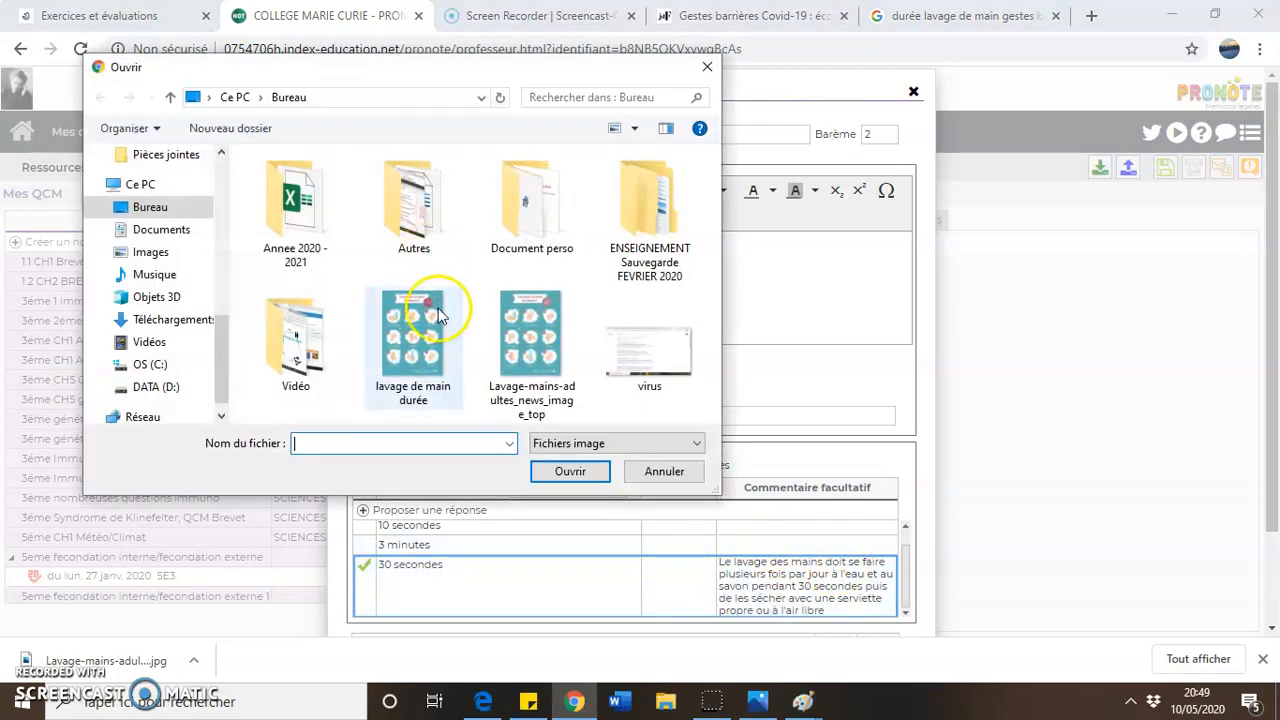
click(427, 335)
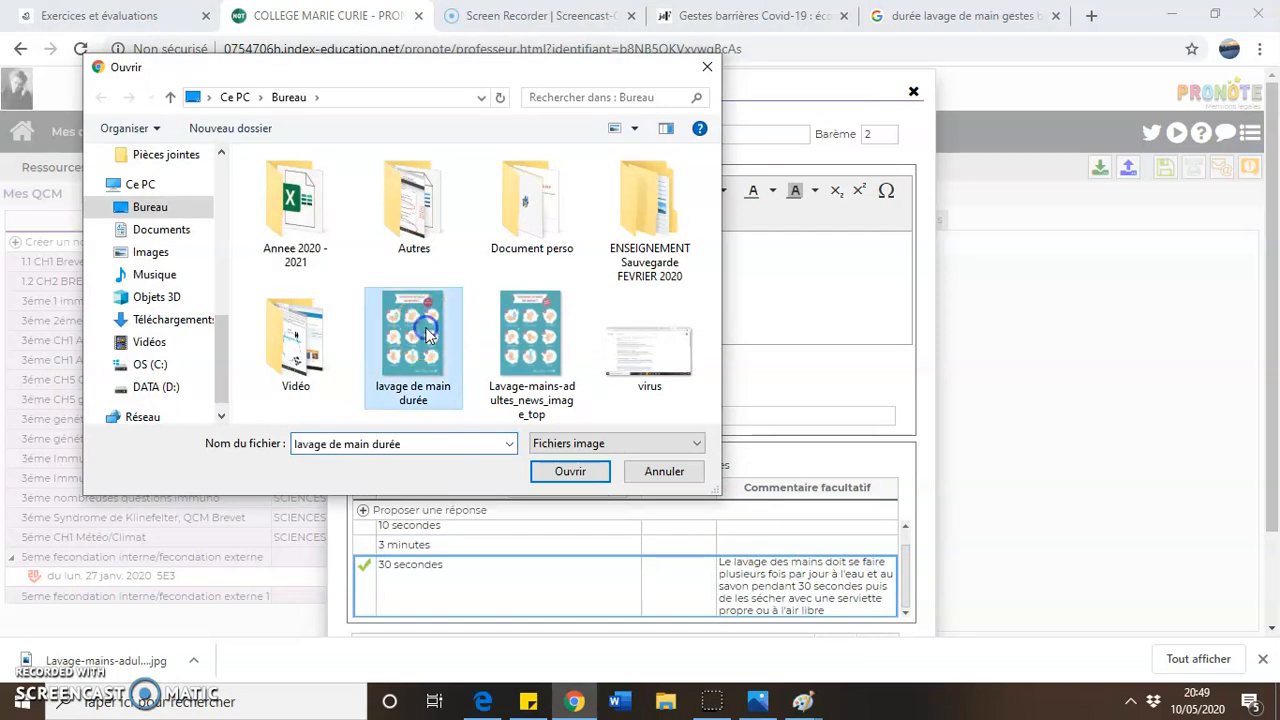
click(548, 472)
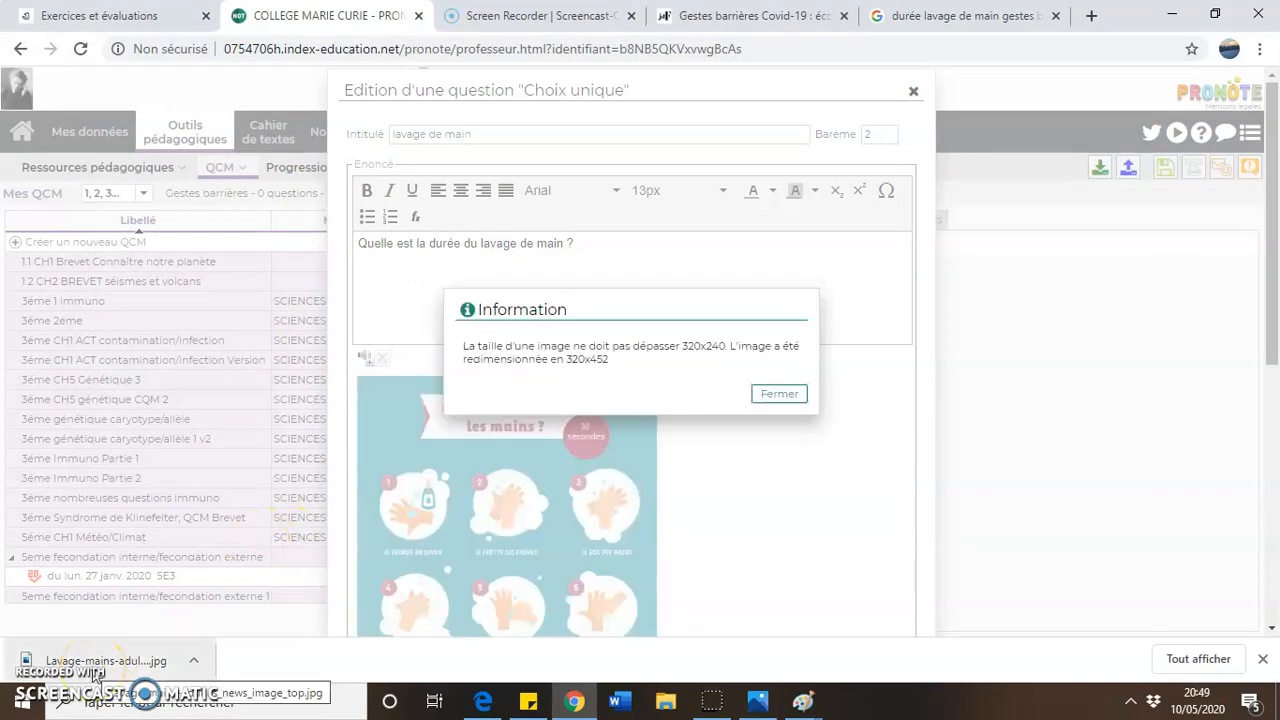
click(779, 394)
scroll(790, 405, down, 1)
scroll(790, 405, down, 2)
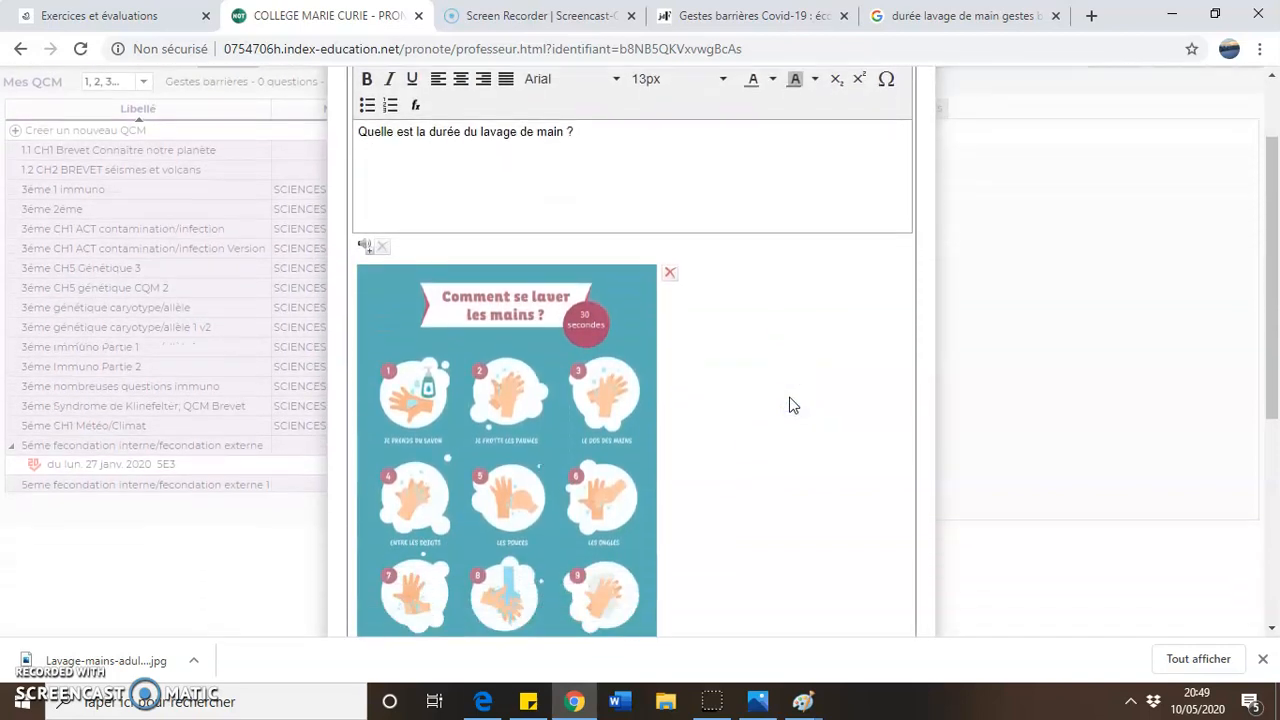
scroll(790, 405, down, 2)
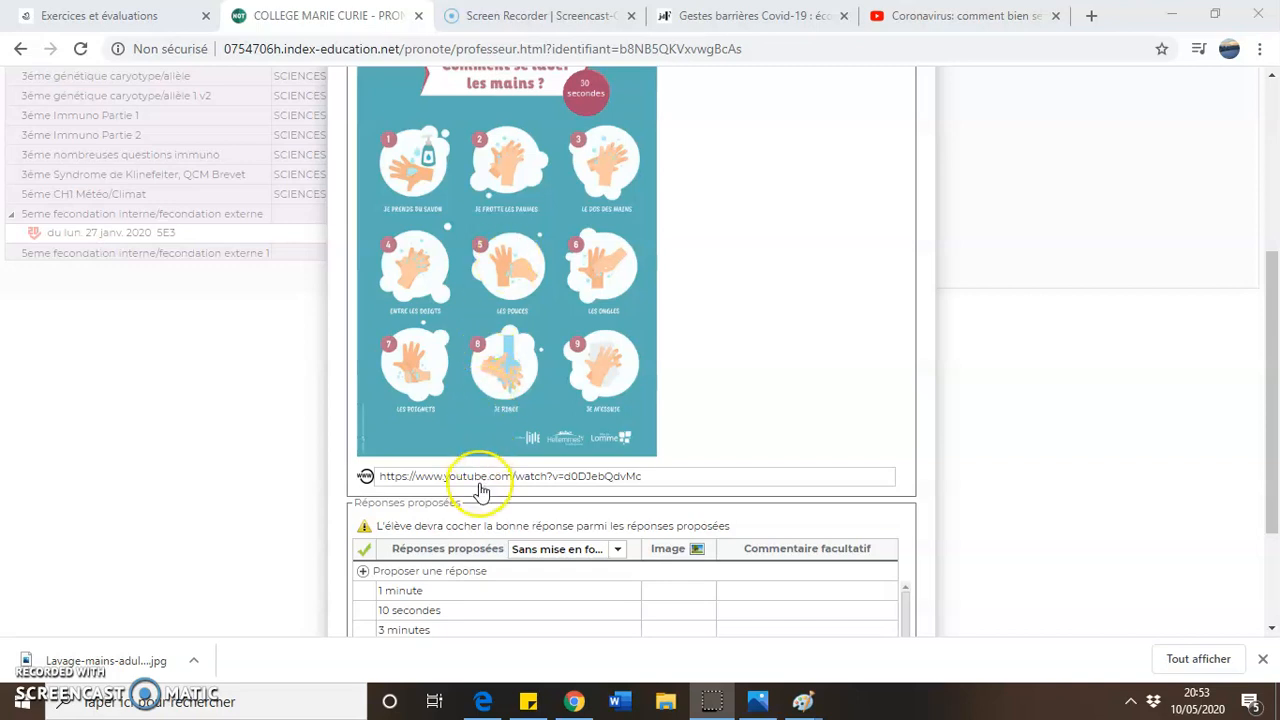
- Add the Cycle 3 SCIENCES ET TECHNOLOGIE competence "Relier des connaissances acquises en sciences et technologie à des questions de santé, de sécurité et d'environnement" to the question
scroll(480, 490, down, 3)
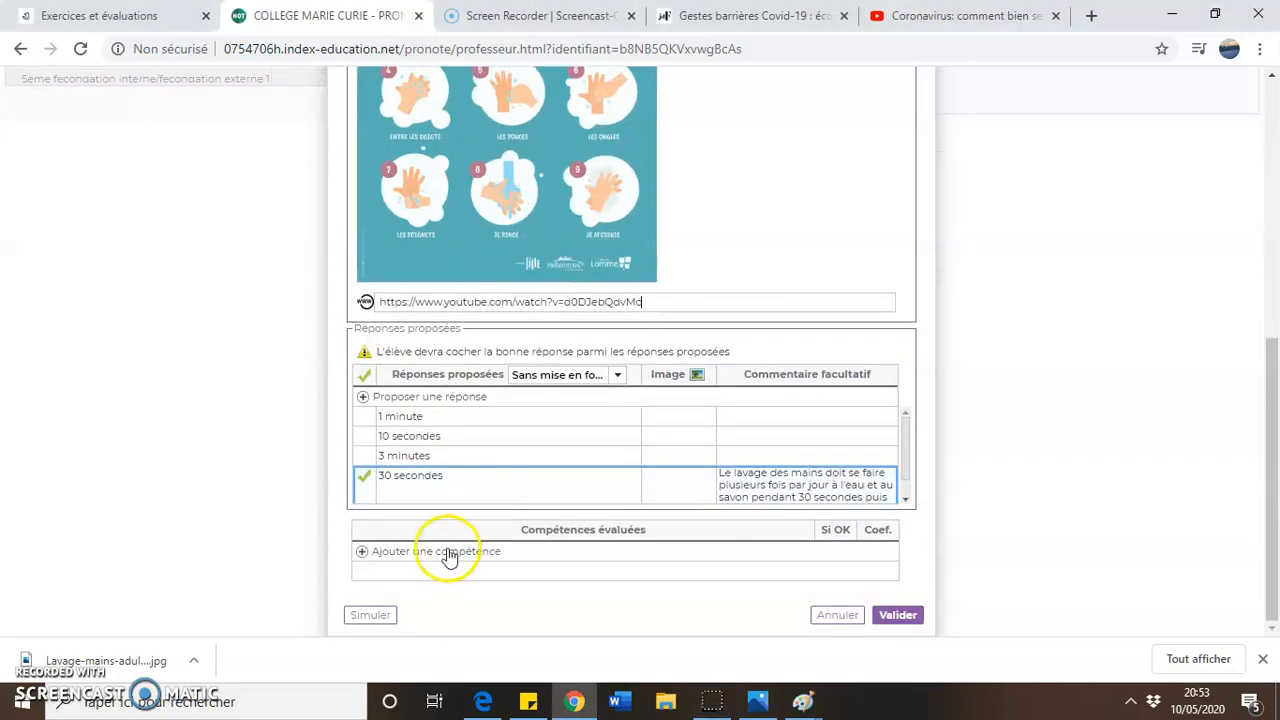
click(428, 558)
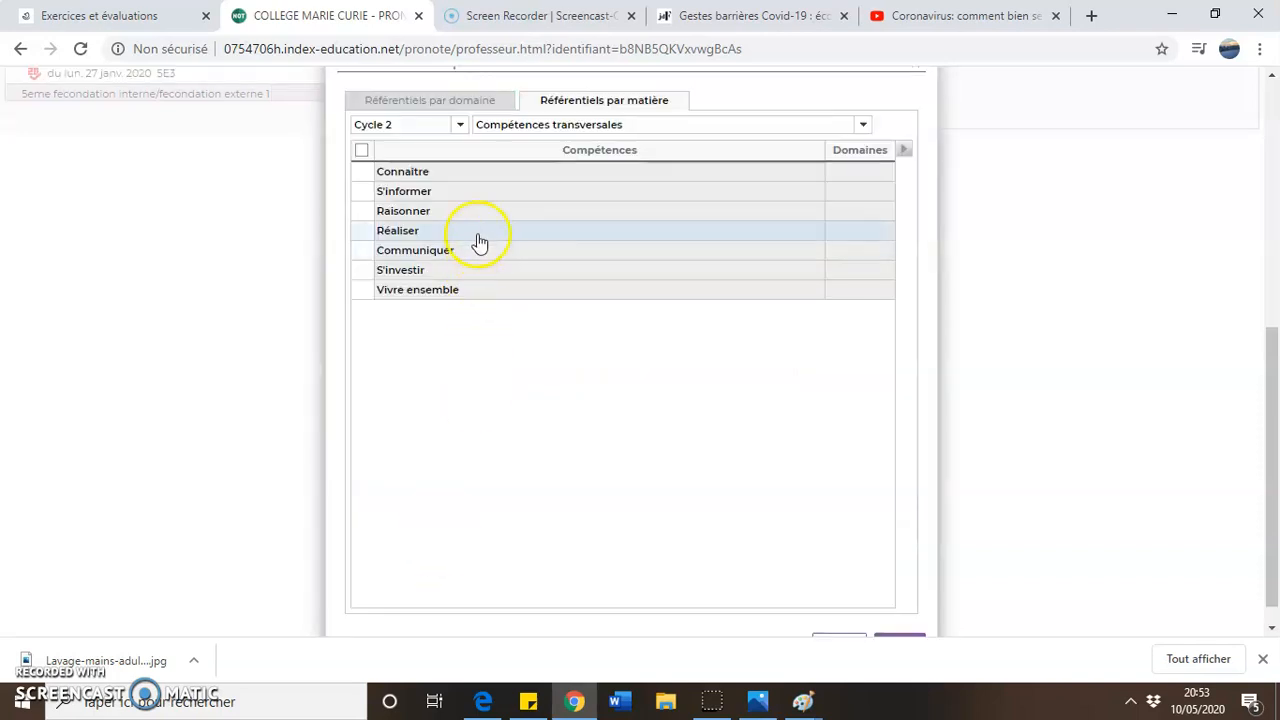
click(452, 126)
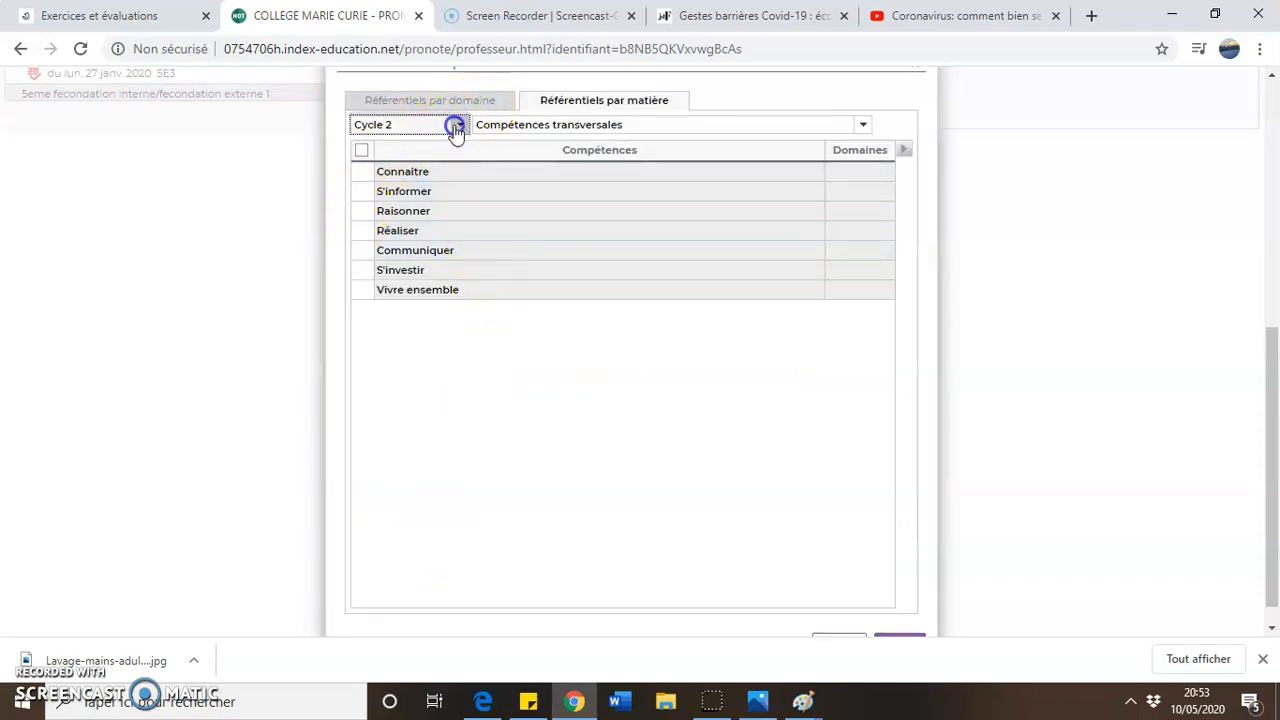
click(405, 368)
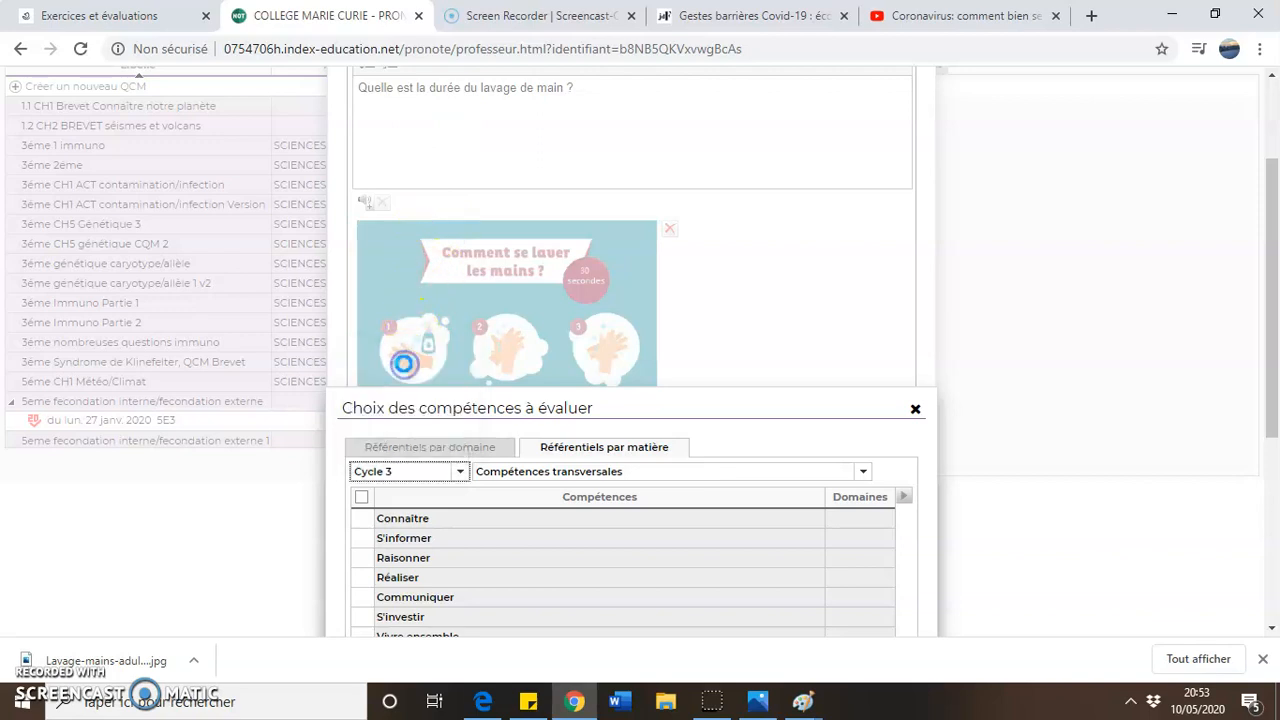
click(540, 471)
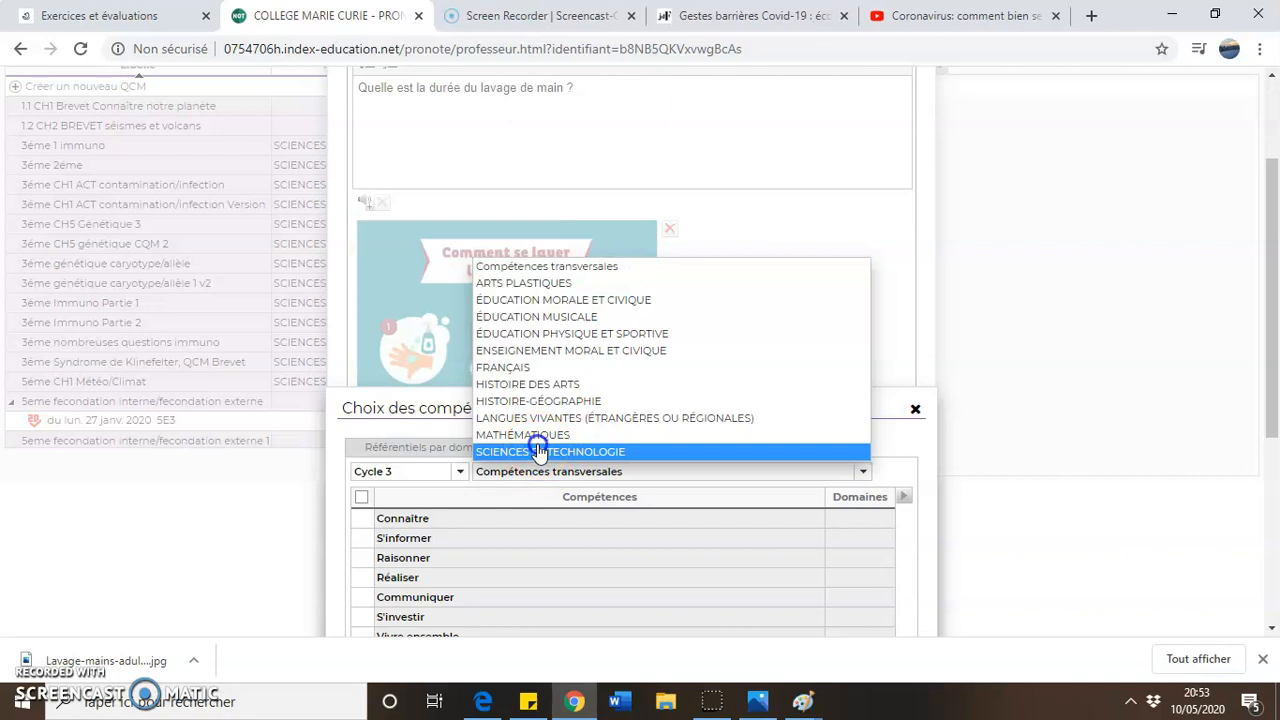
click(535, 451)
scroll(537, 449, down, 3)
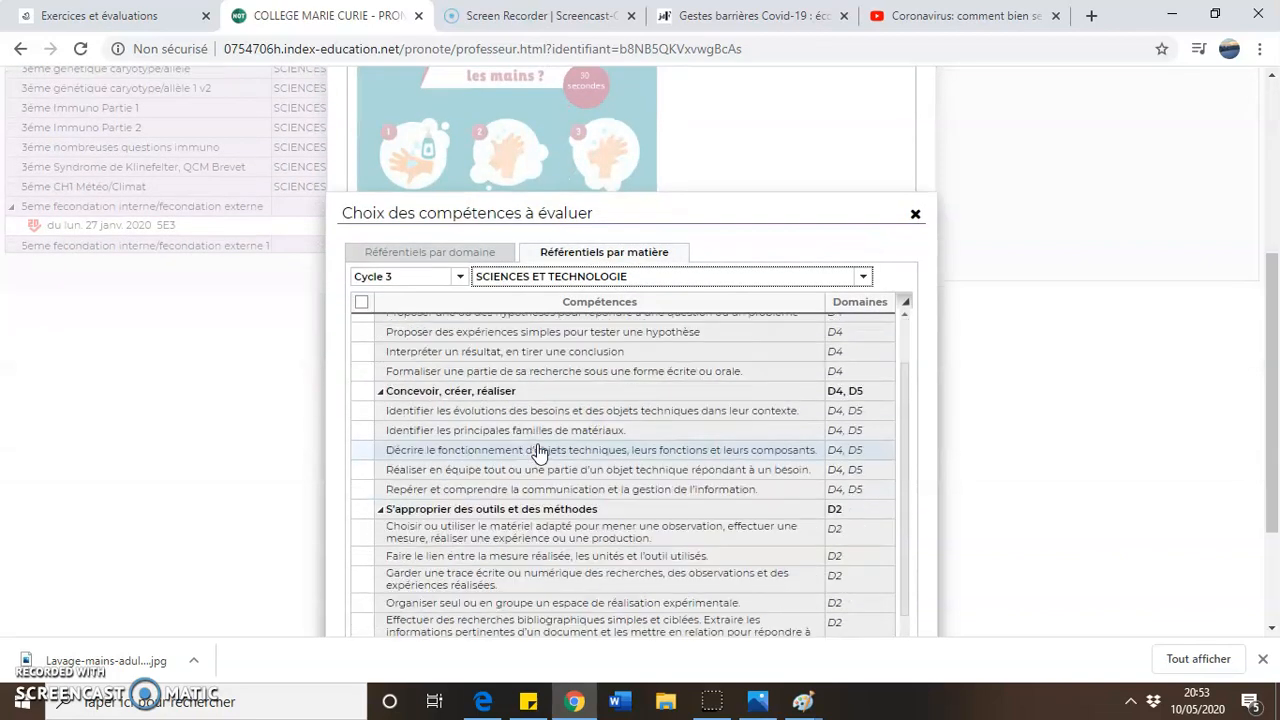
scroll(347, 546, down, 2)
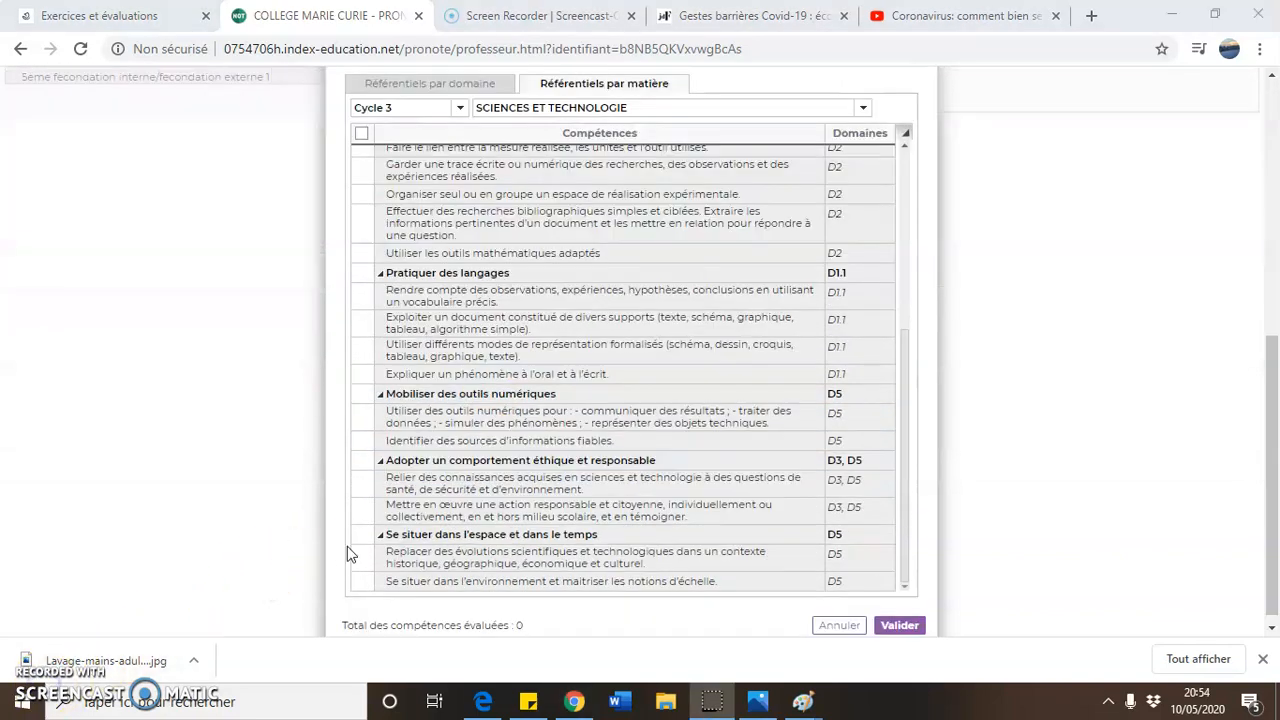
click(366, 488)
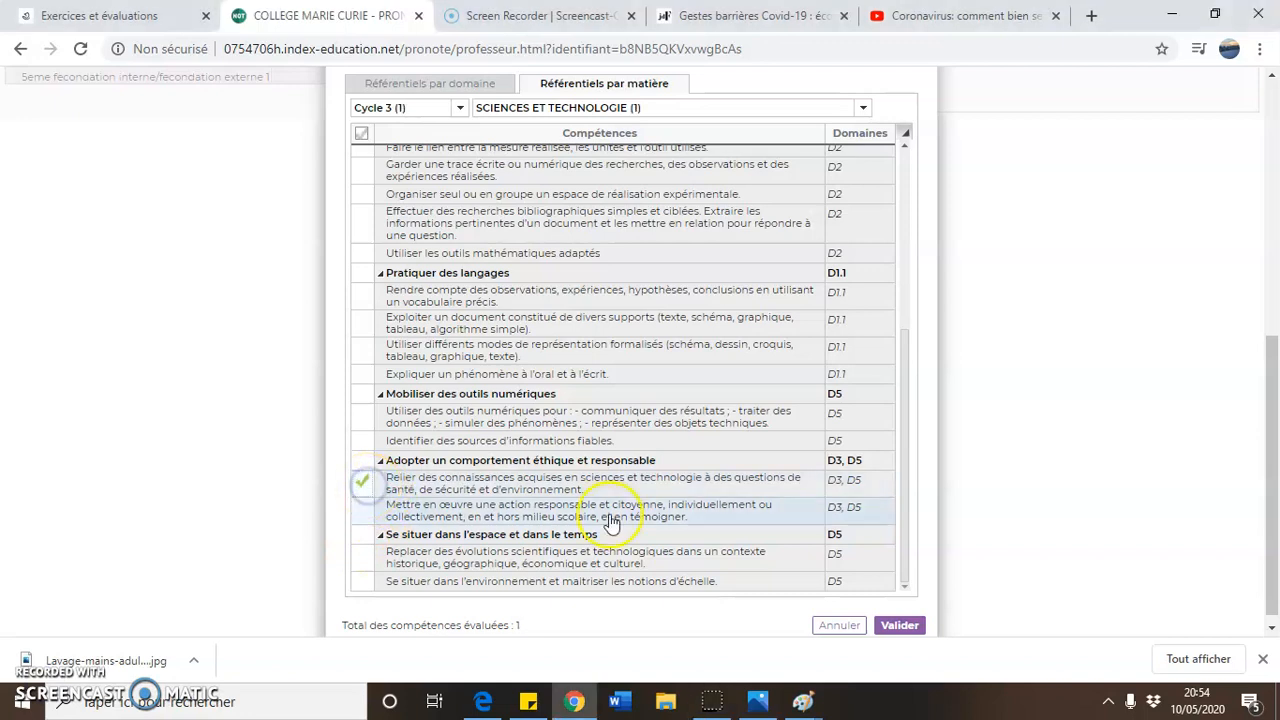
click(899, 624)
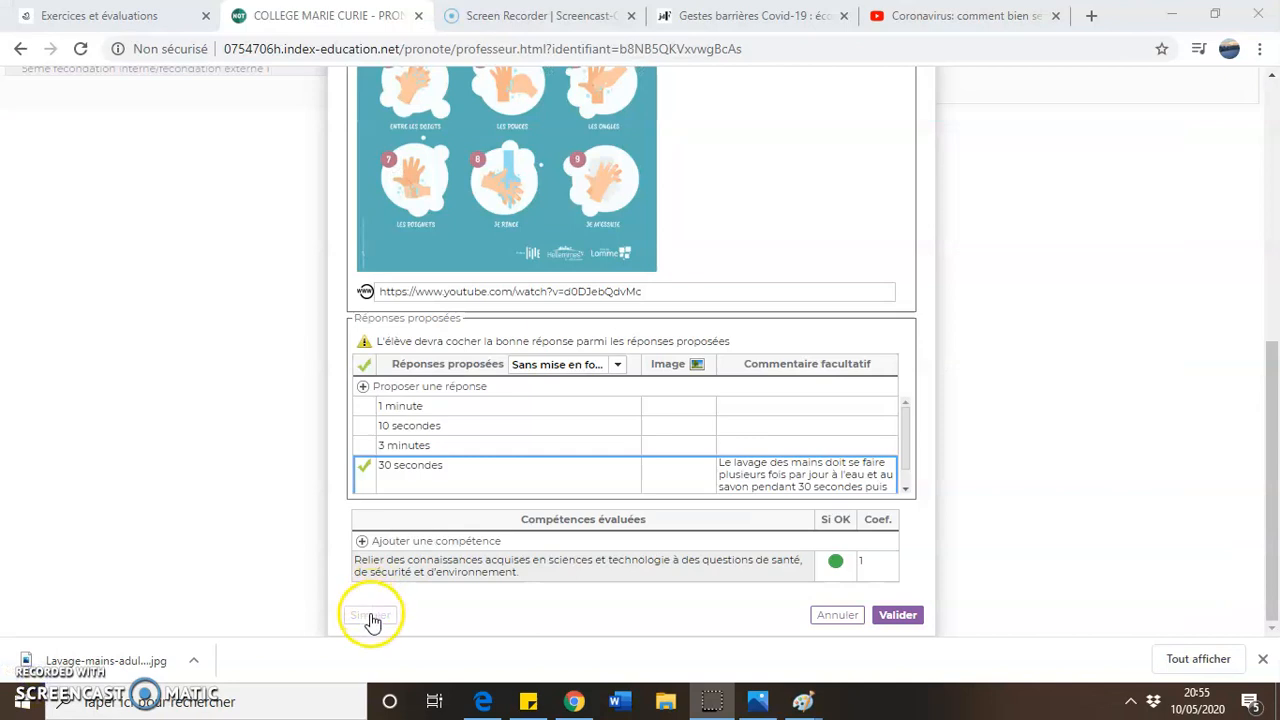
- Simulate the hand-washing question, checking its image and video link, and answer it with "30 secondes"
click(372, 617)
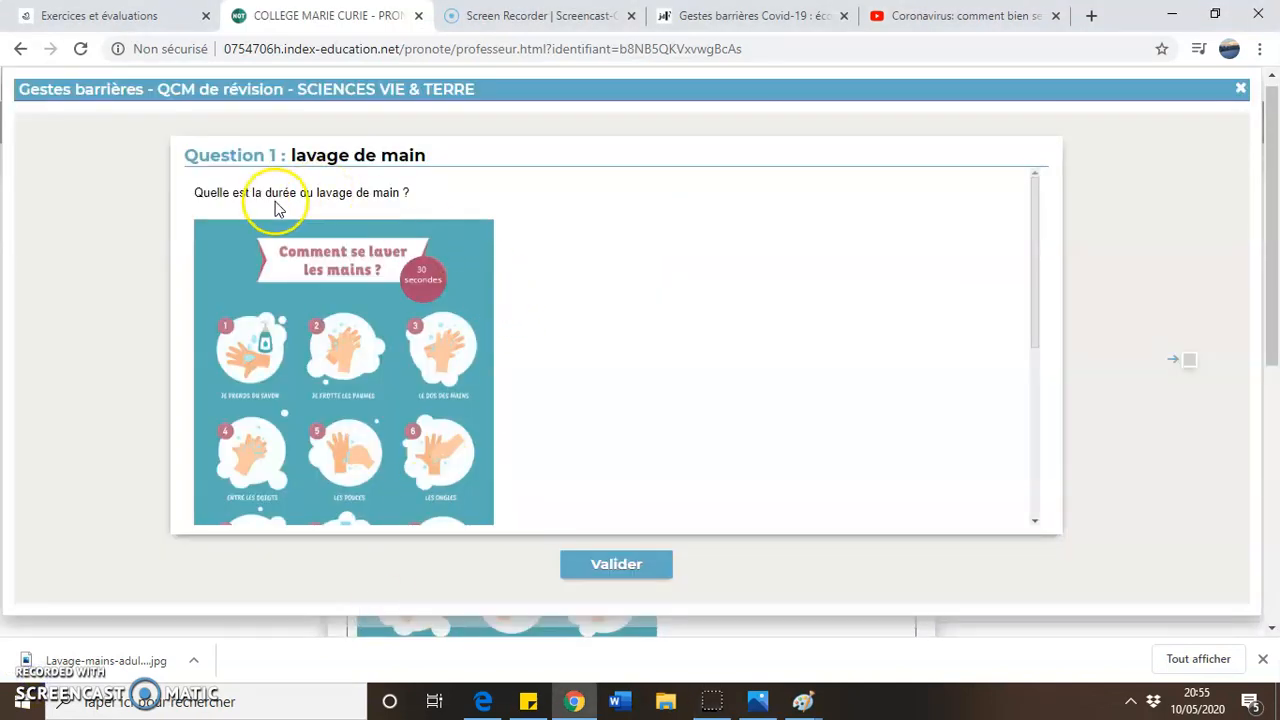
scroll(453, 206, down, 1)
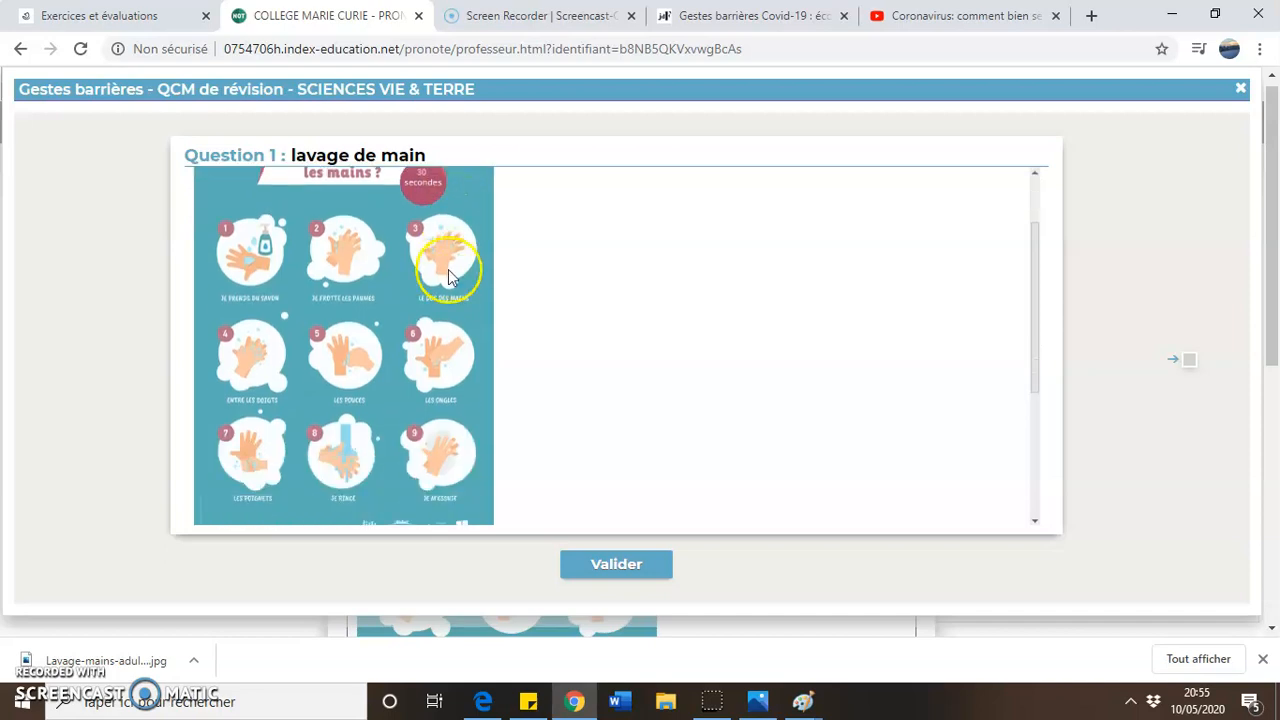
scroll(457, 268, down, 2)
click(396, 362)
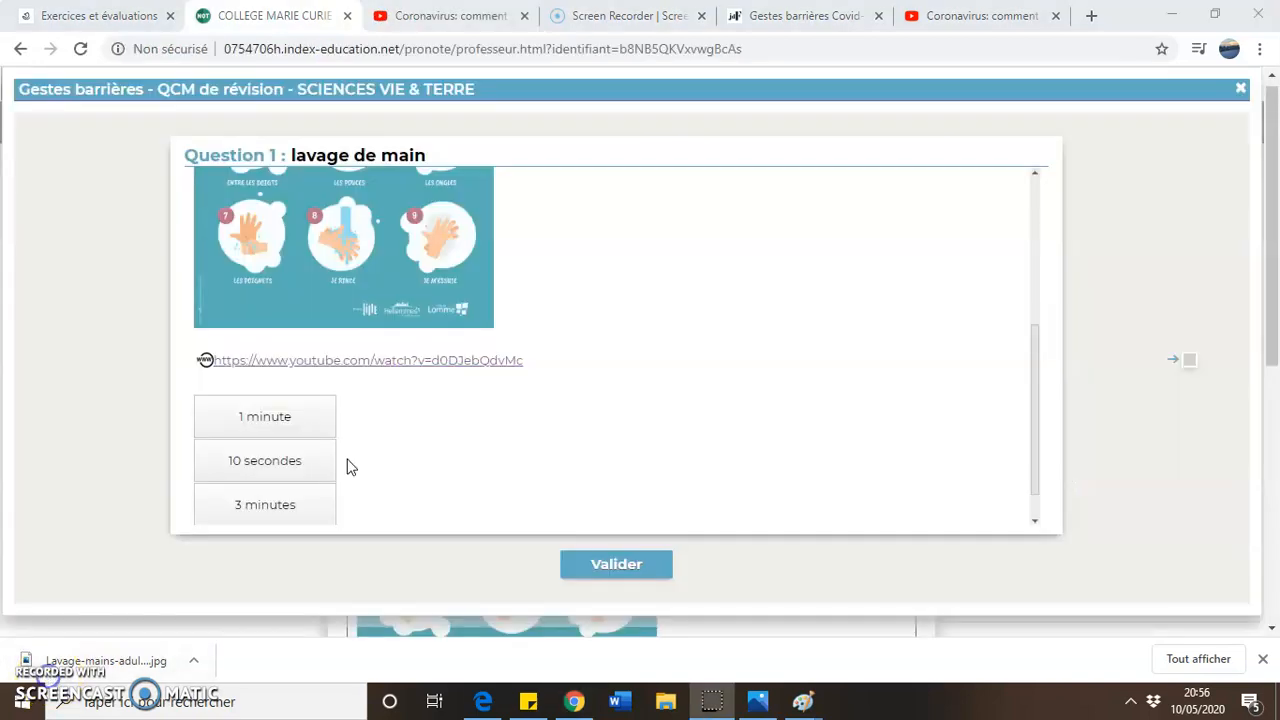
scroll(349, 463, down, 2)
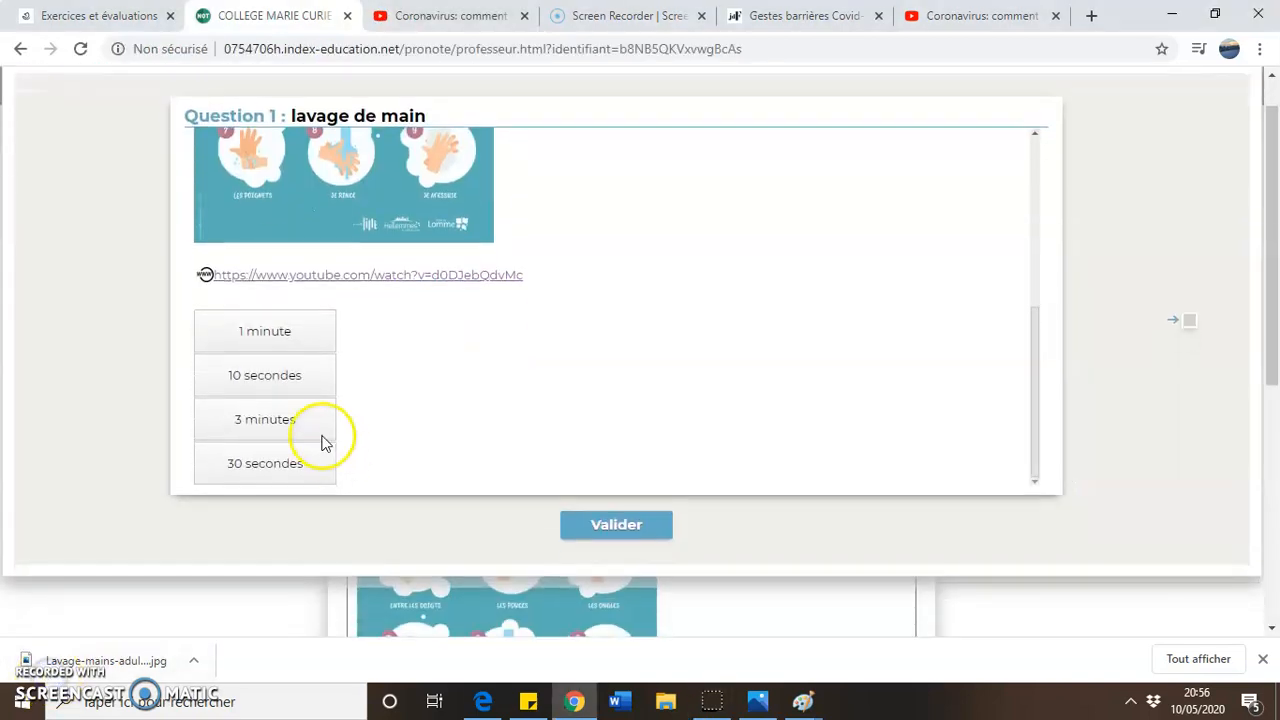
click(266, 462)
click(629, 527)
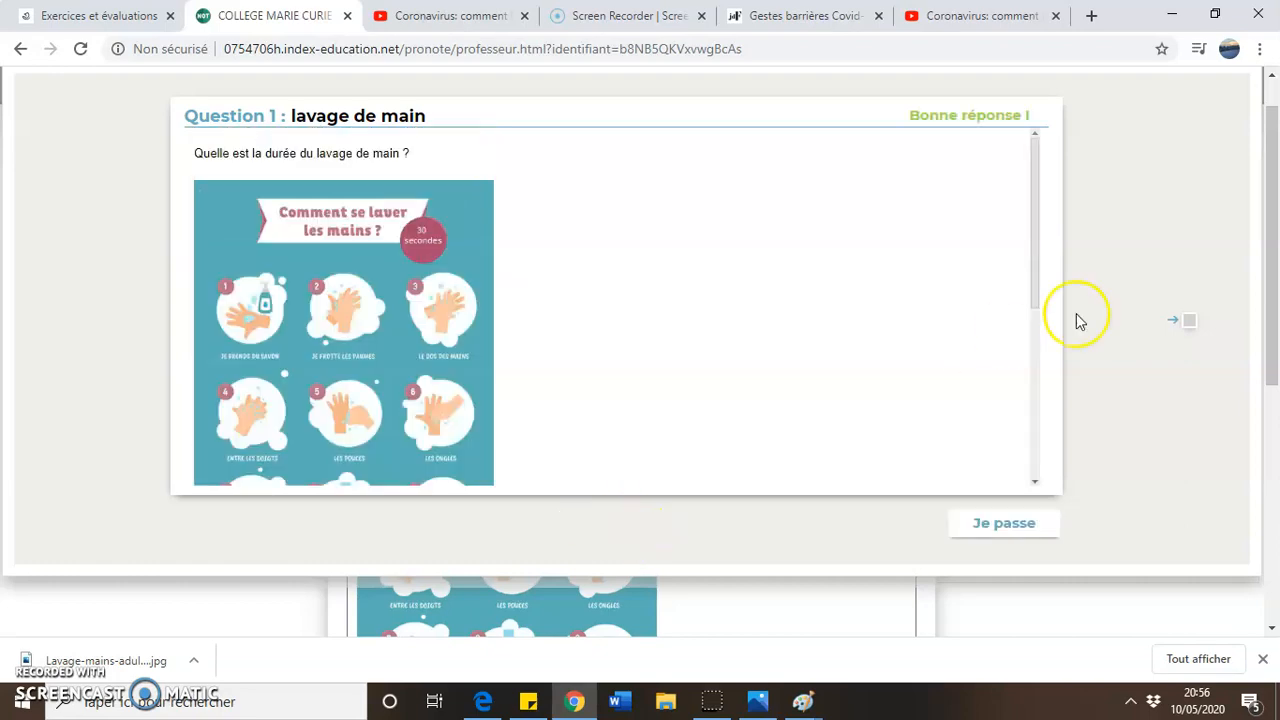
click(1012, 525)
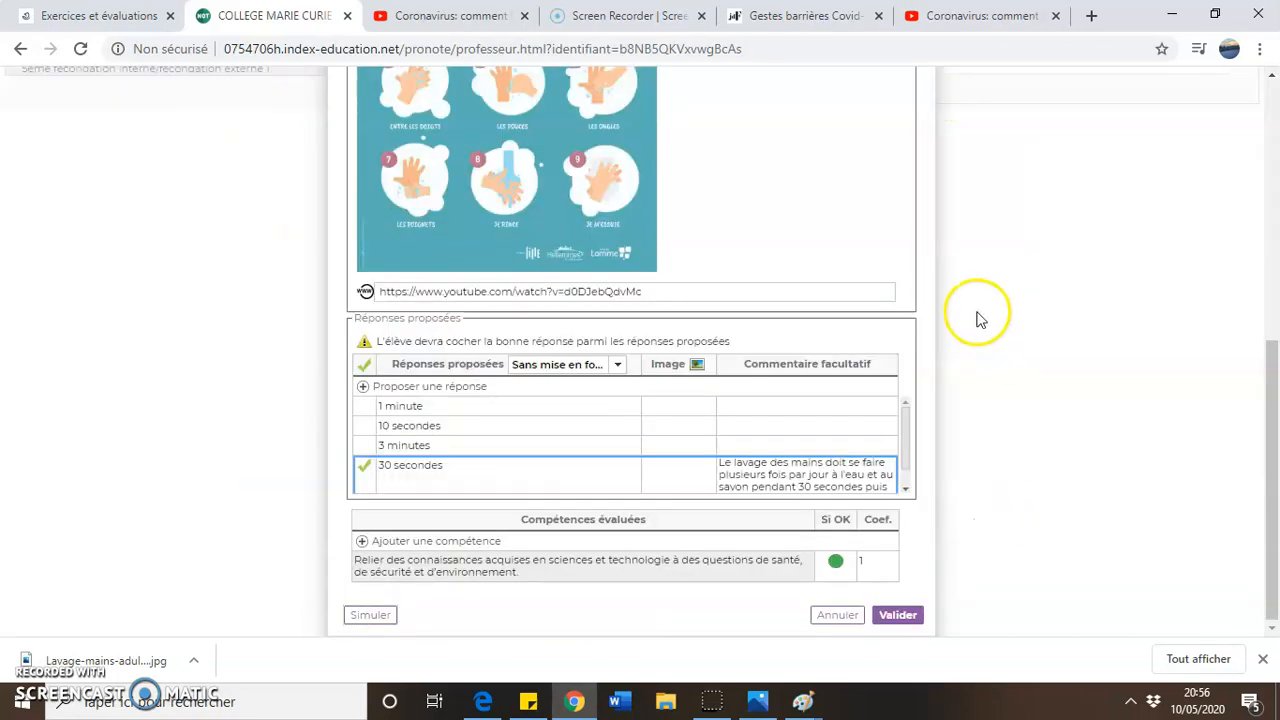
- Validate the hand-washing question and start a second question of type "Réponse à saisir - Numérique"
click(897, 615)
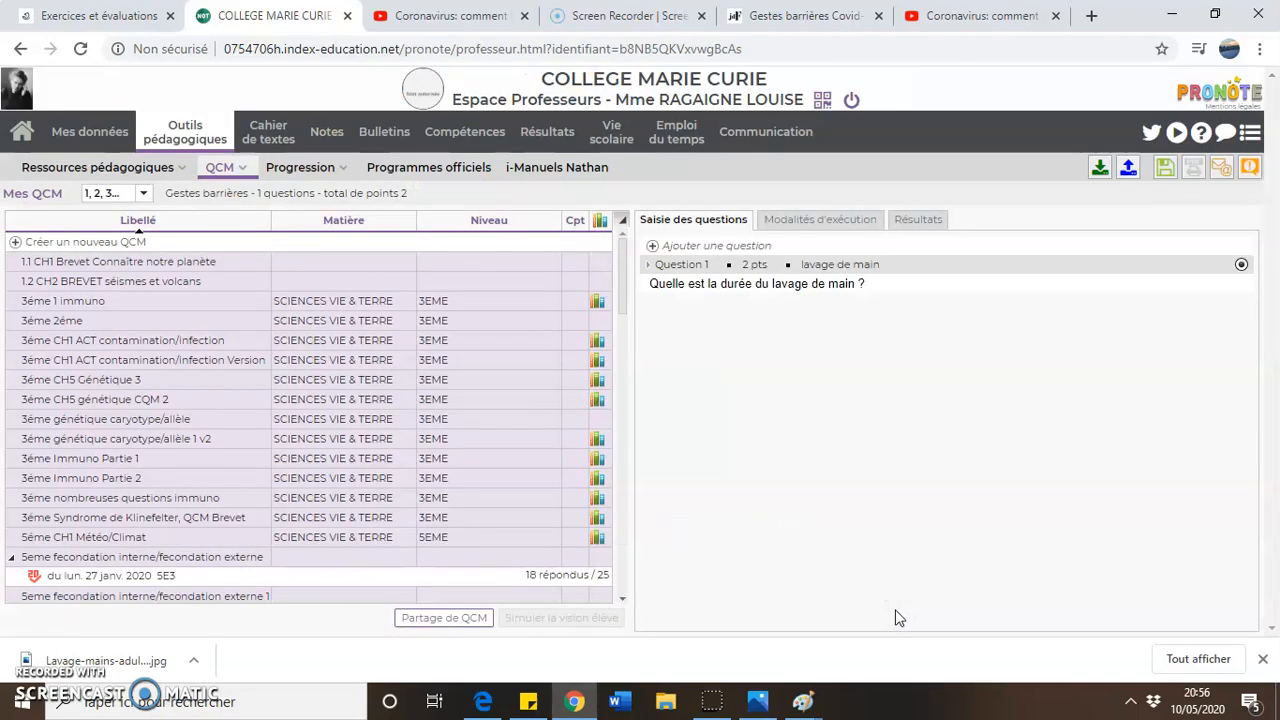
click(695, 250)
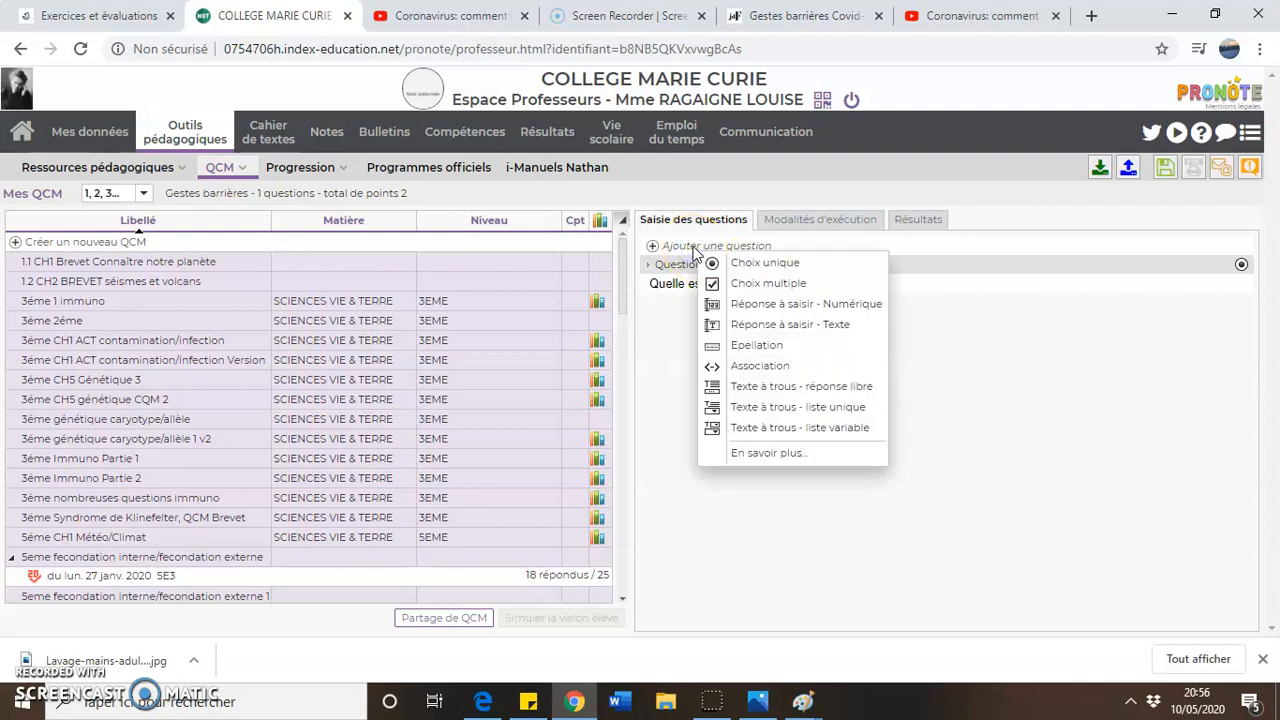
click(783, 306)
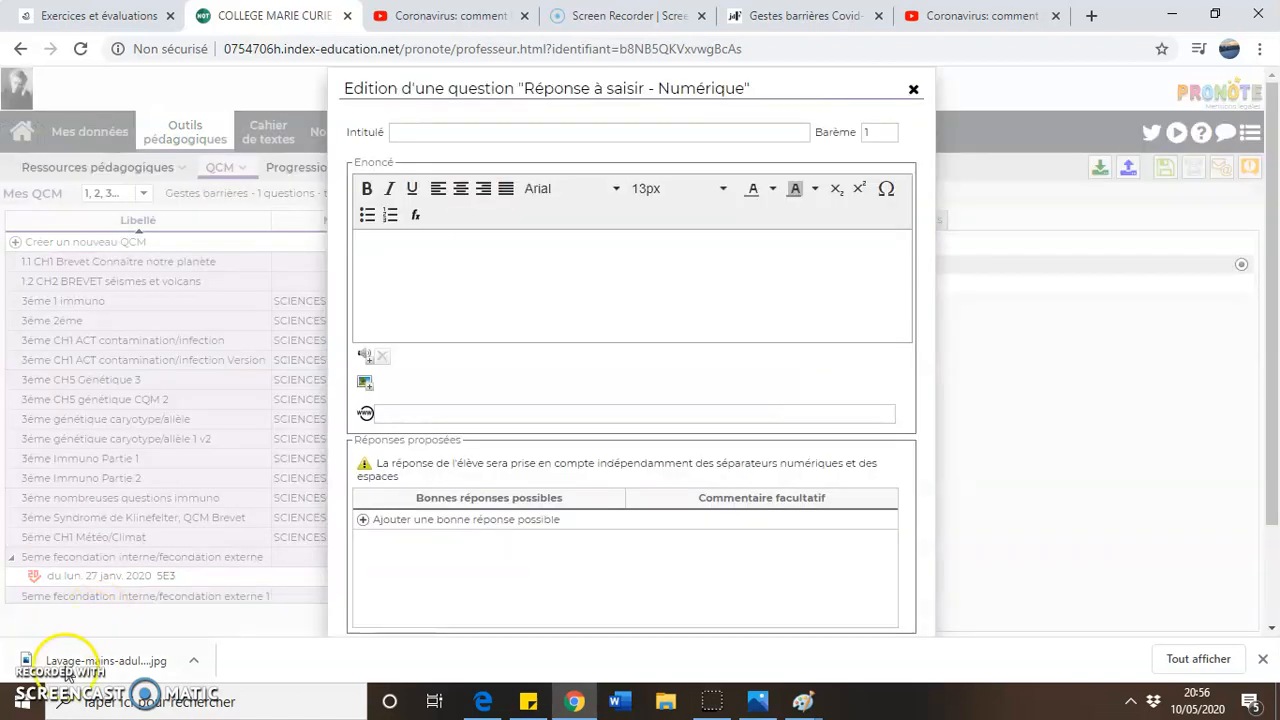
- Title the numeric question "gestes barrières" and enter the statement "quelle est la distance sociale à maintenir ?"
click(434, 132)
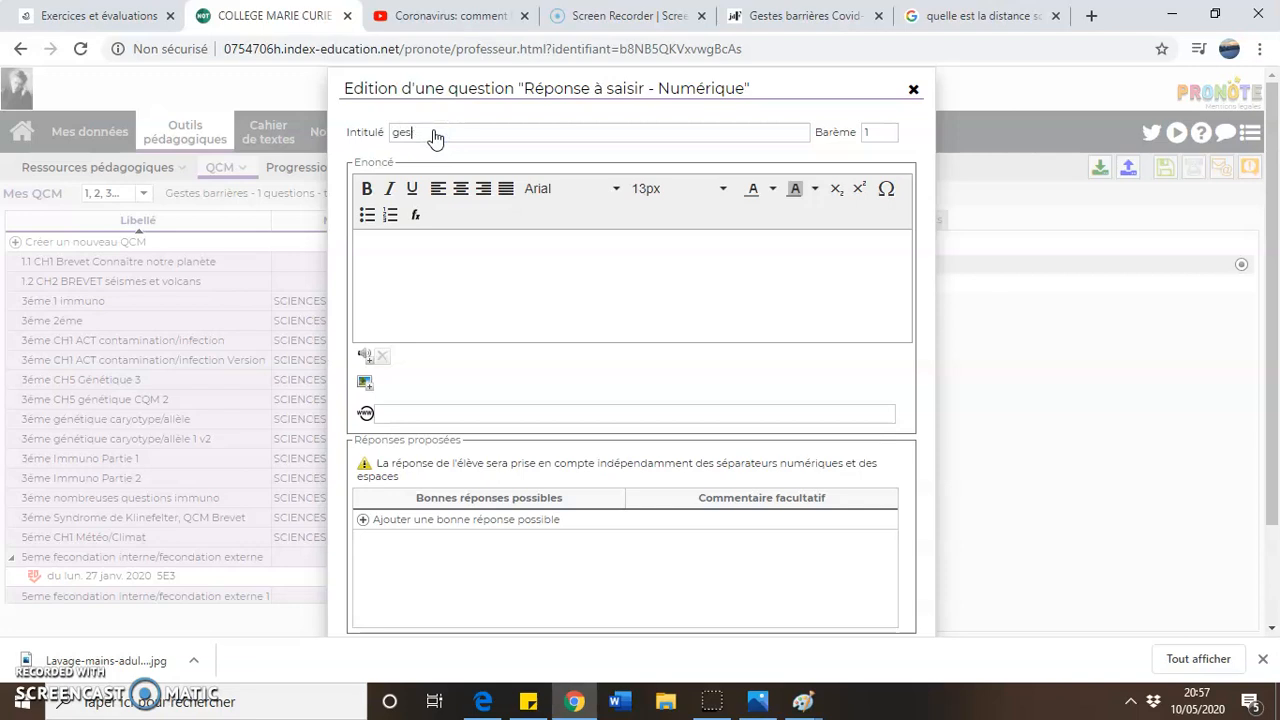
click(414, 249)
text(quelle est la distance sociale à maintenir)
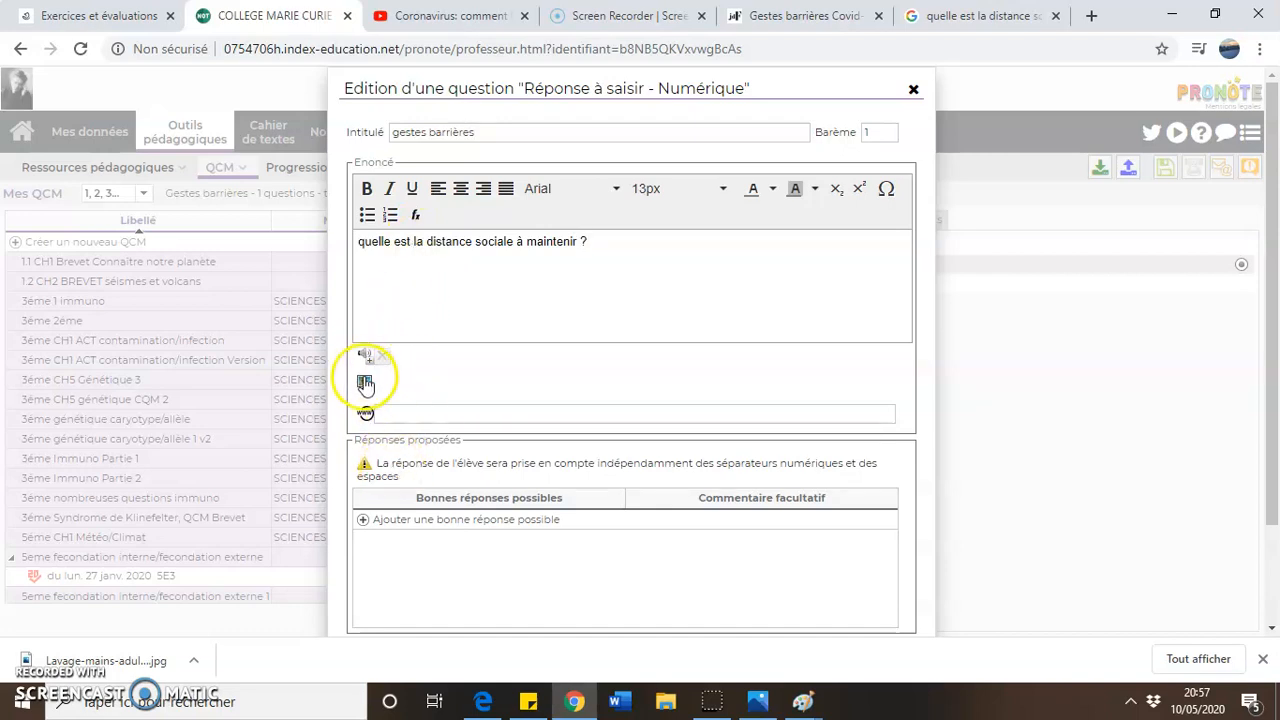
- Add "1", "1 m" and "1 mètre" as accepted answers to the social distance question
click(390, 530)
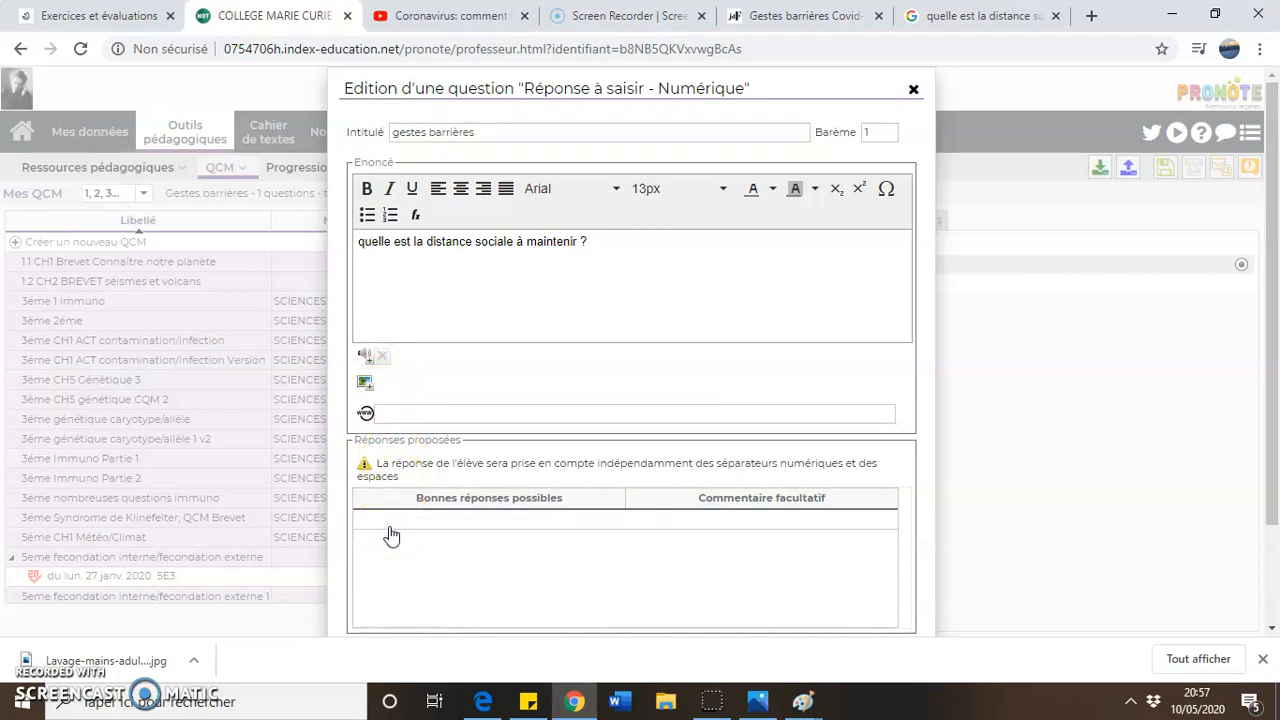
key(Return)
click(390, 521)
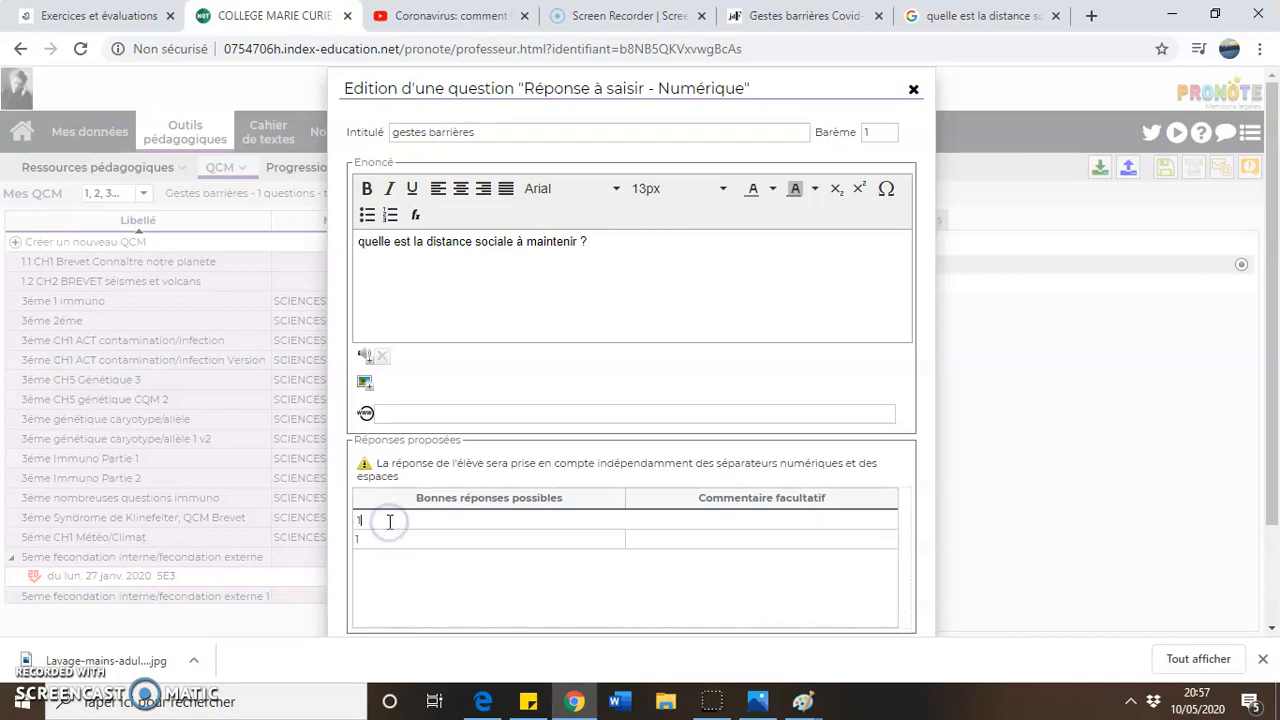
text(1 m)
key(Return)
click(388, 521)
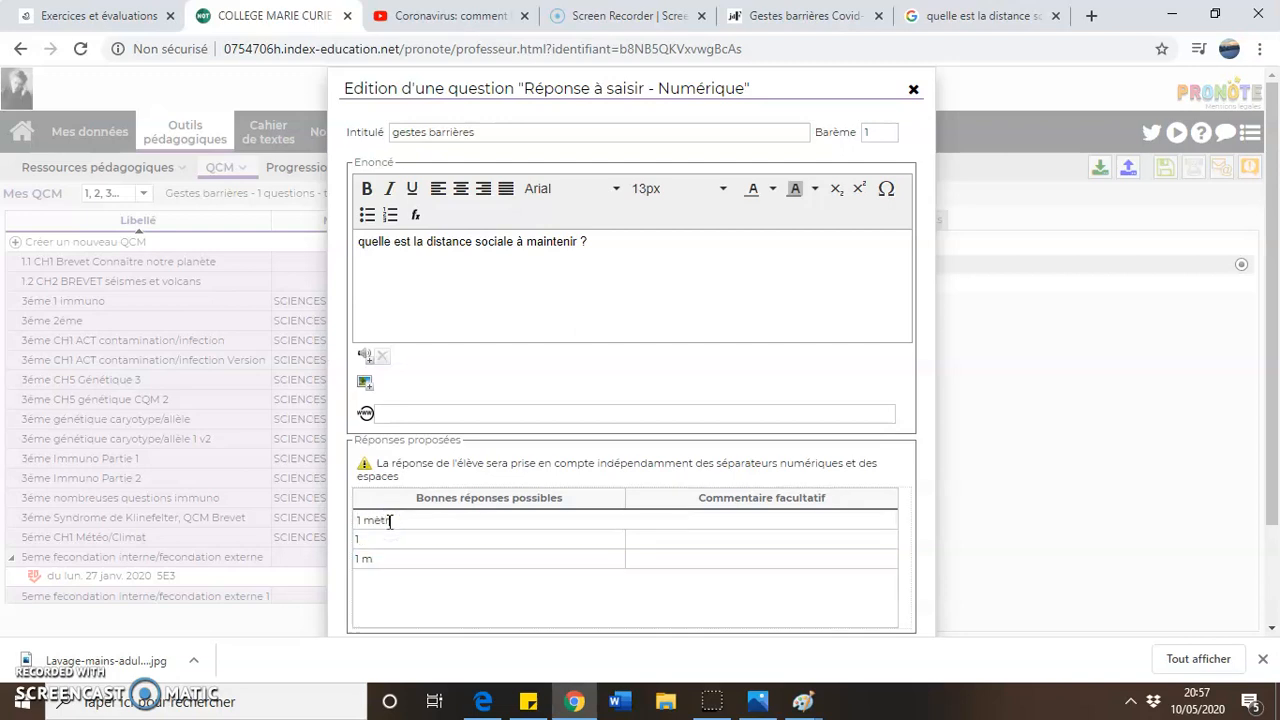
text(1 mètre)
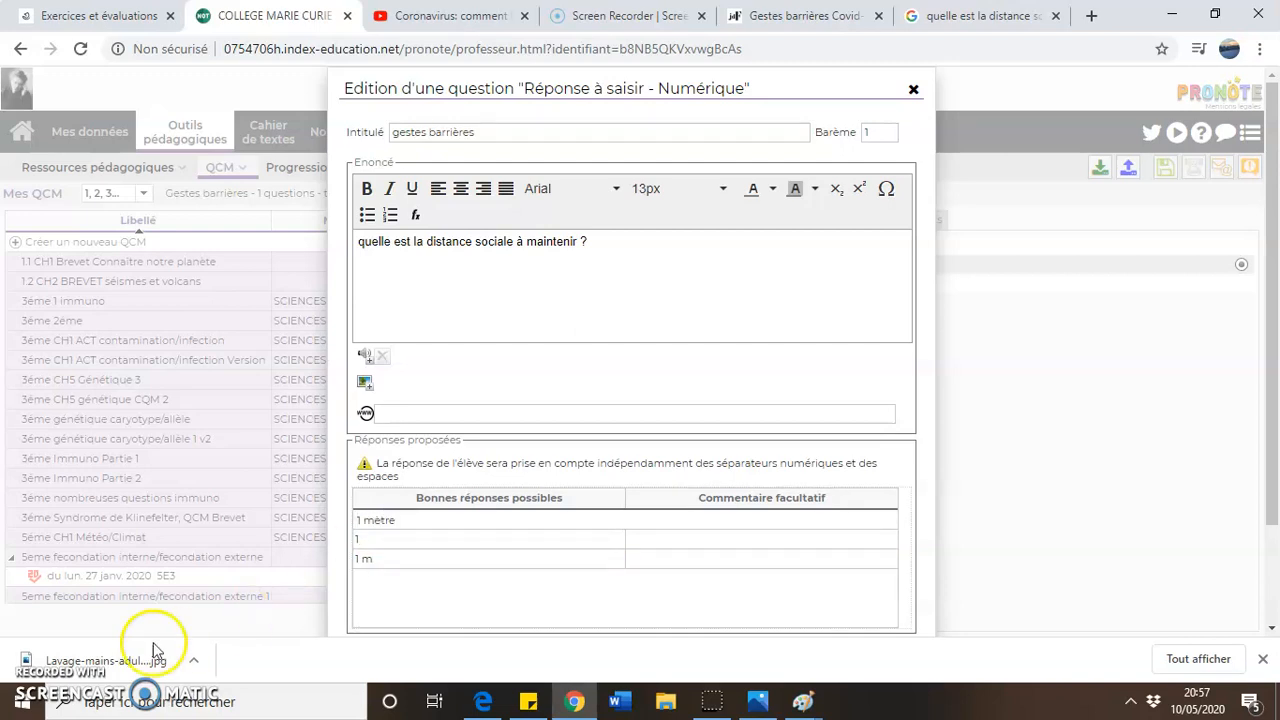
key(Return)
- Simulate the social distance question, submit the answer "1 mètres" to test it, and close the simulation
scroll(551, 457, down, 2)
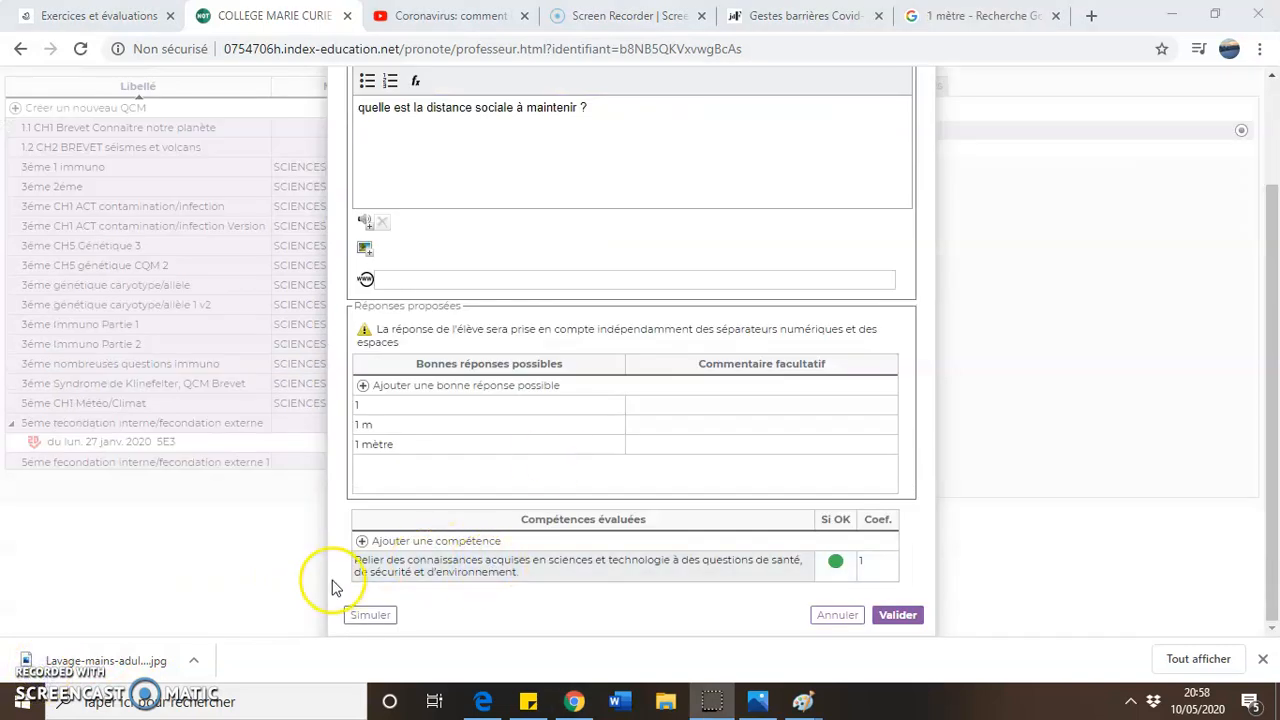
click(372, 617)
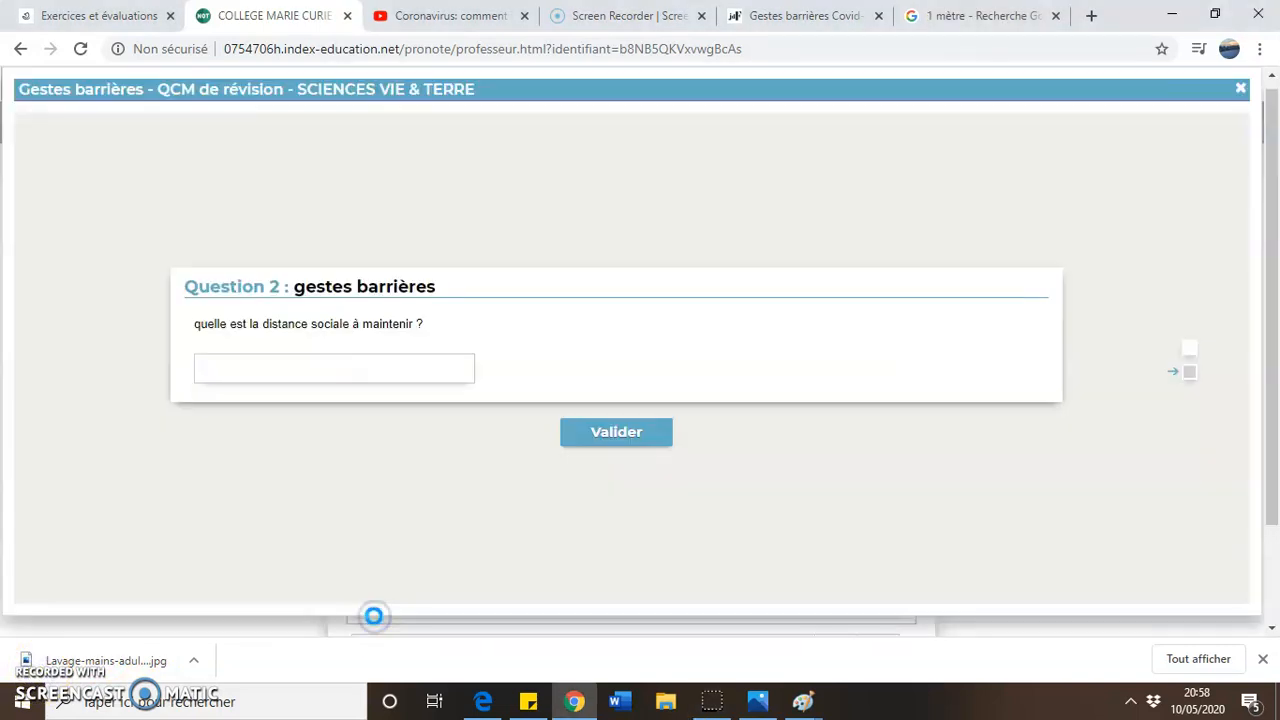
click(311, 370)
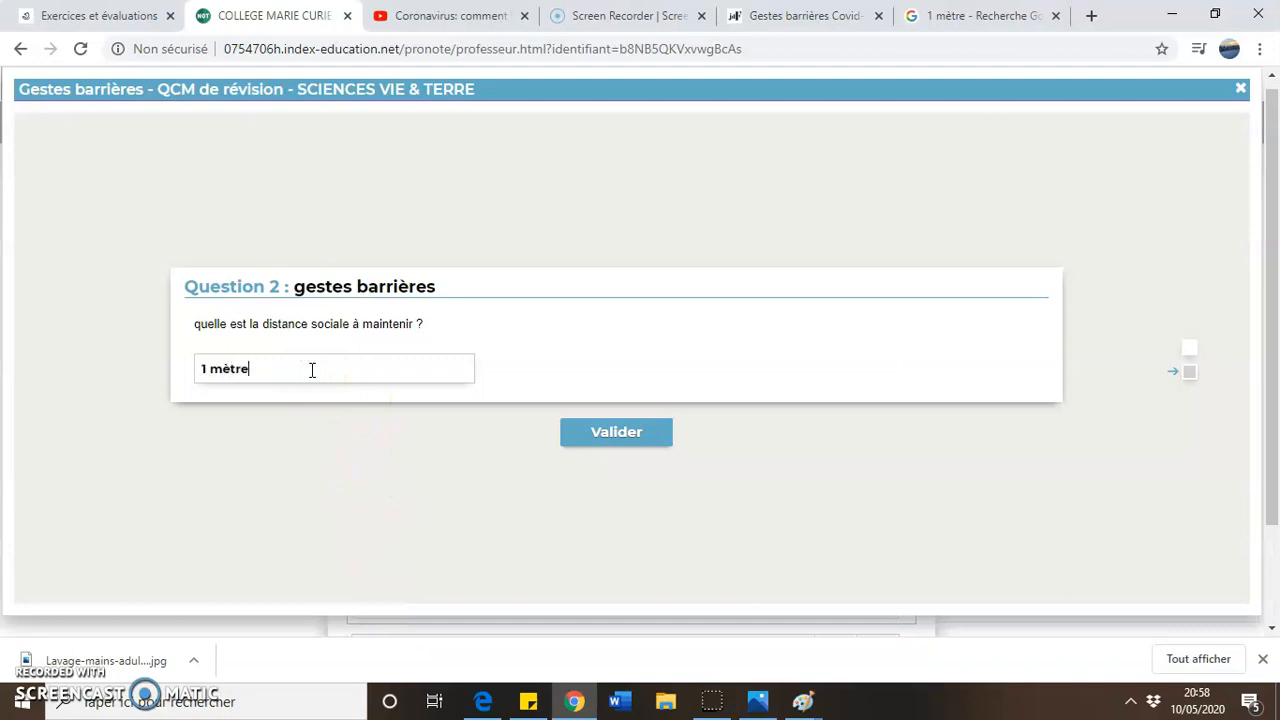
click(615, 433)
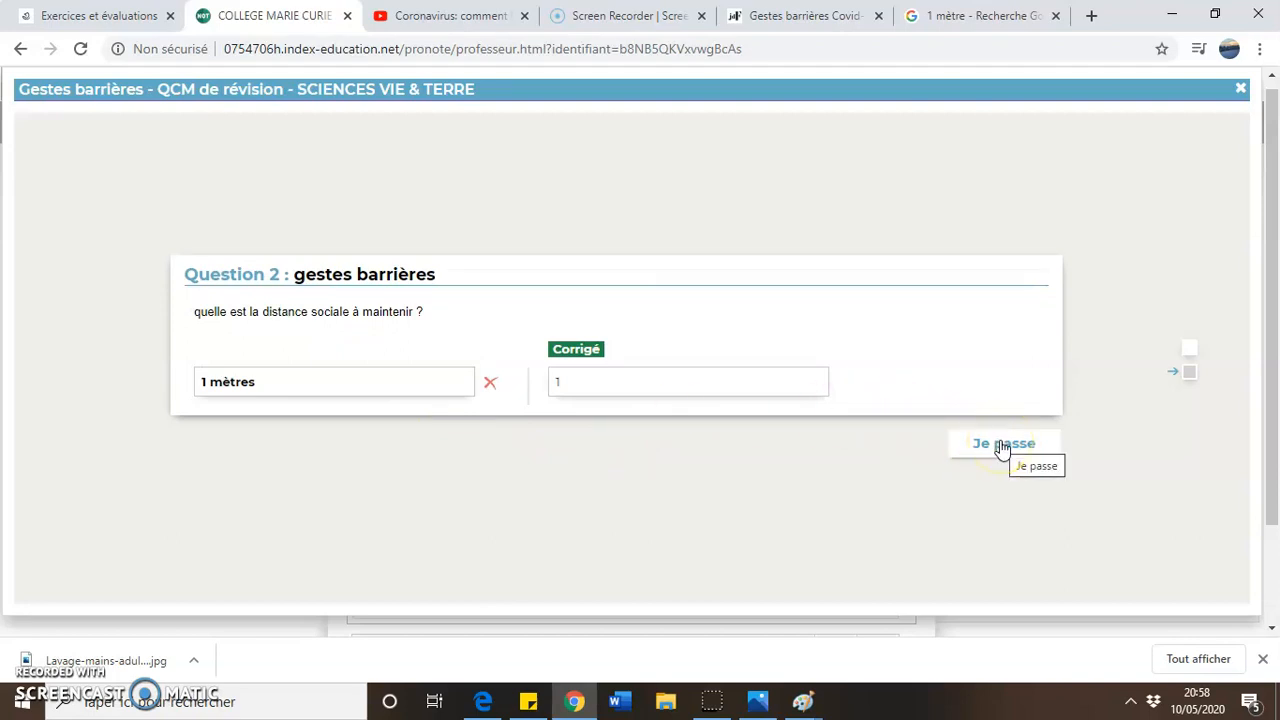
click(1243, 97)
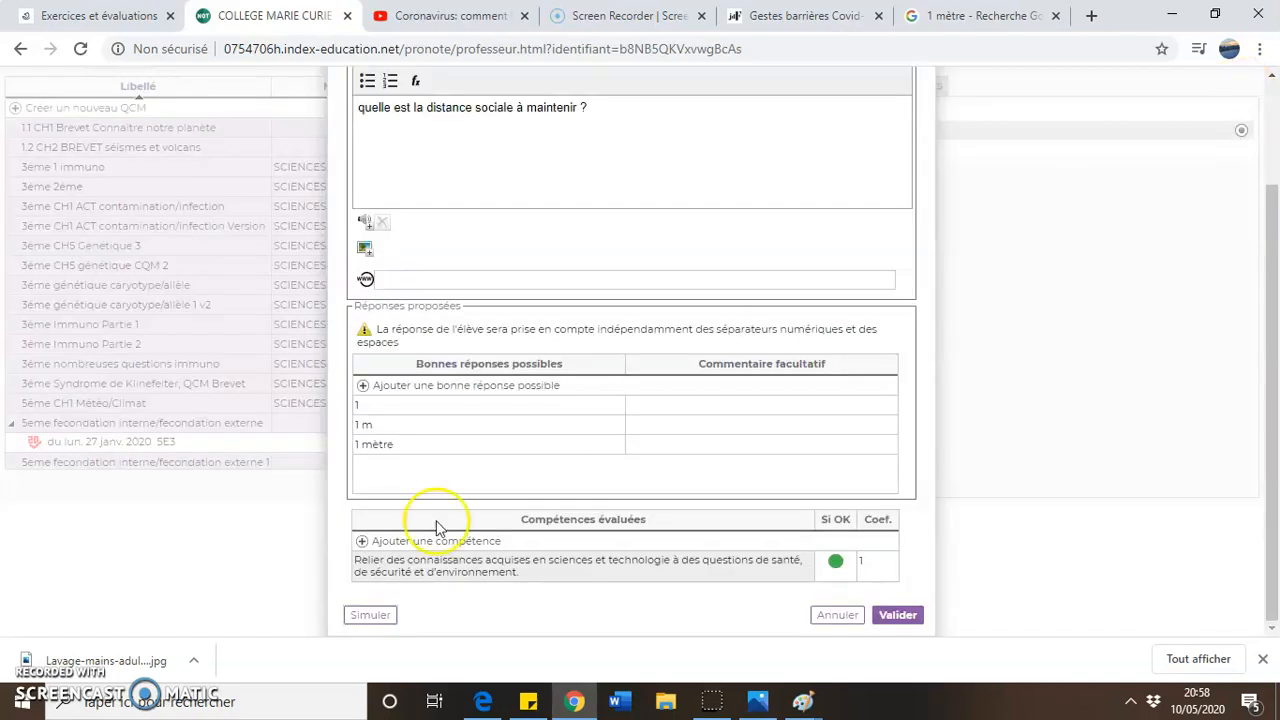
- Add "1 mètres" as another accepted answer and validate the social distance question
click(392, 385)
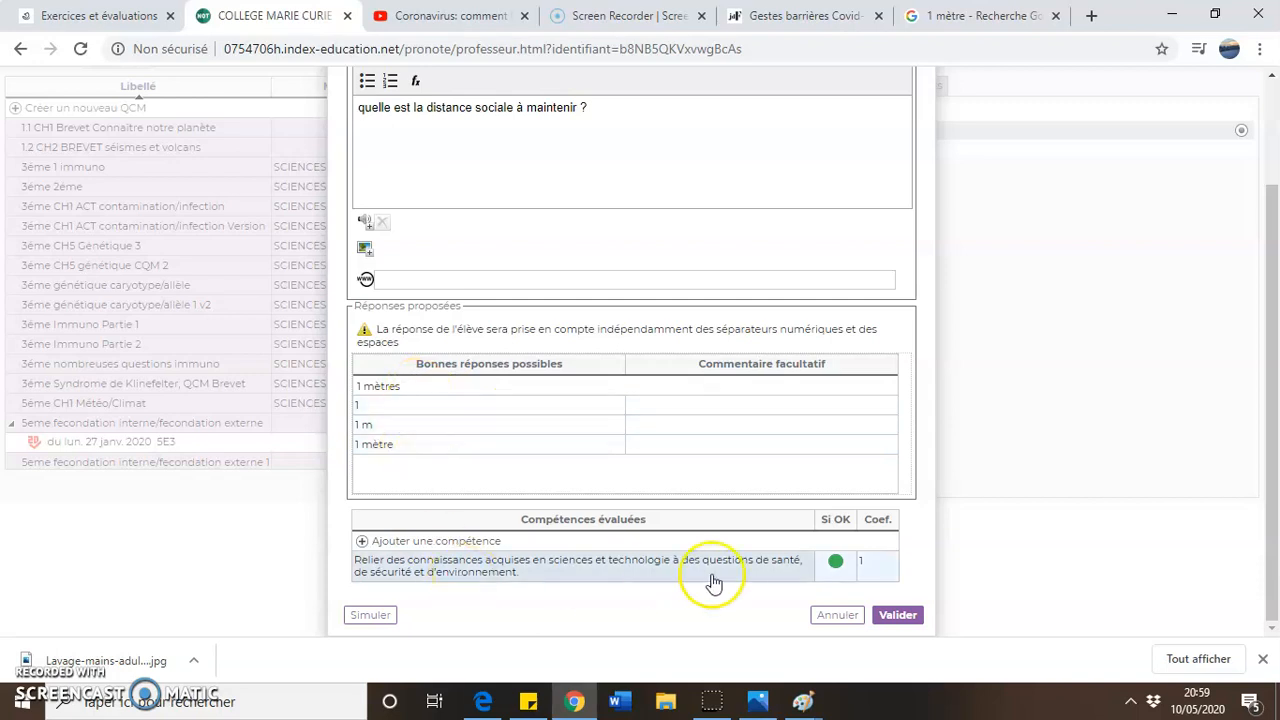
click(884, 613)
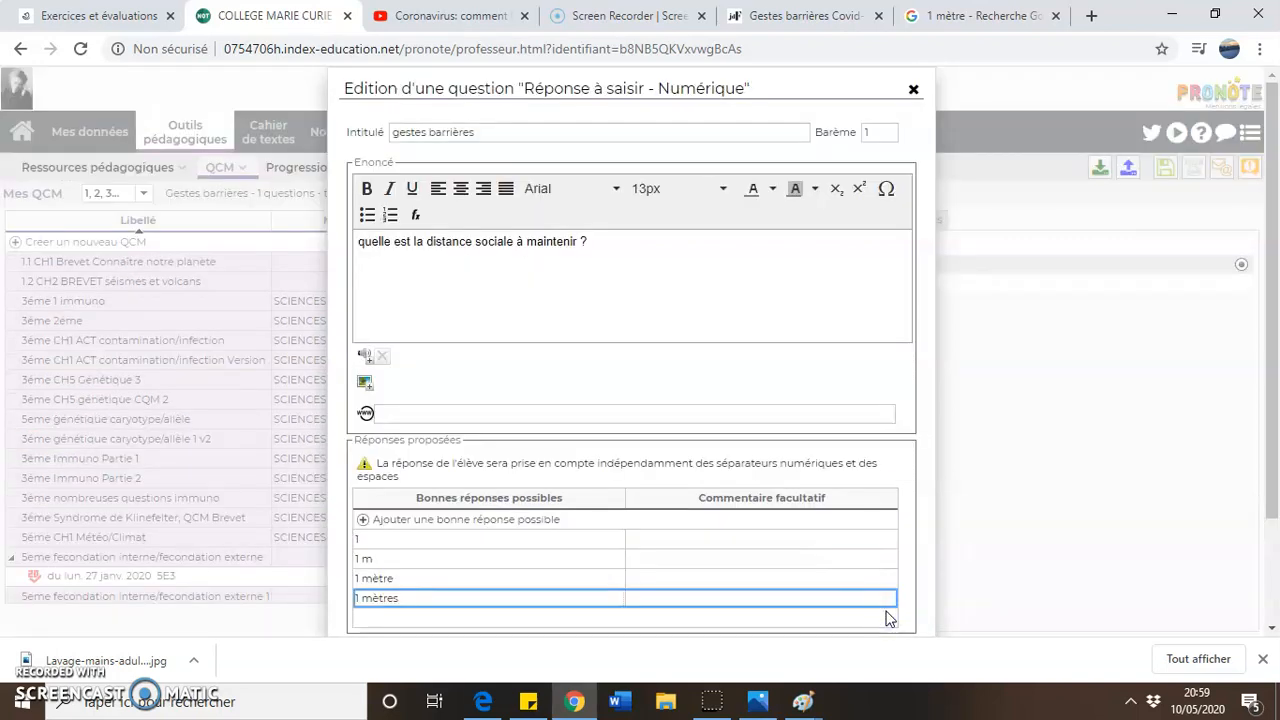
scroll(888, 618, down, 2)
click(895, 617)
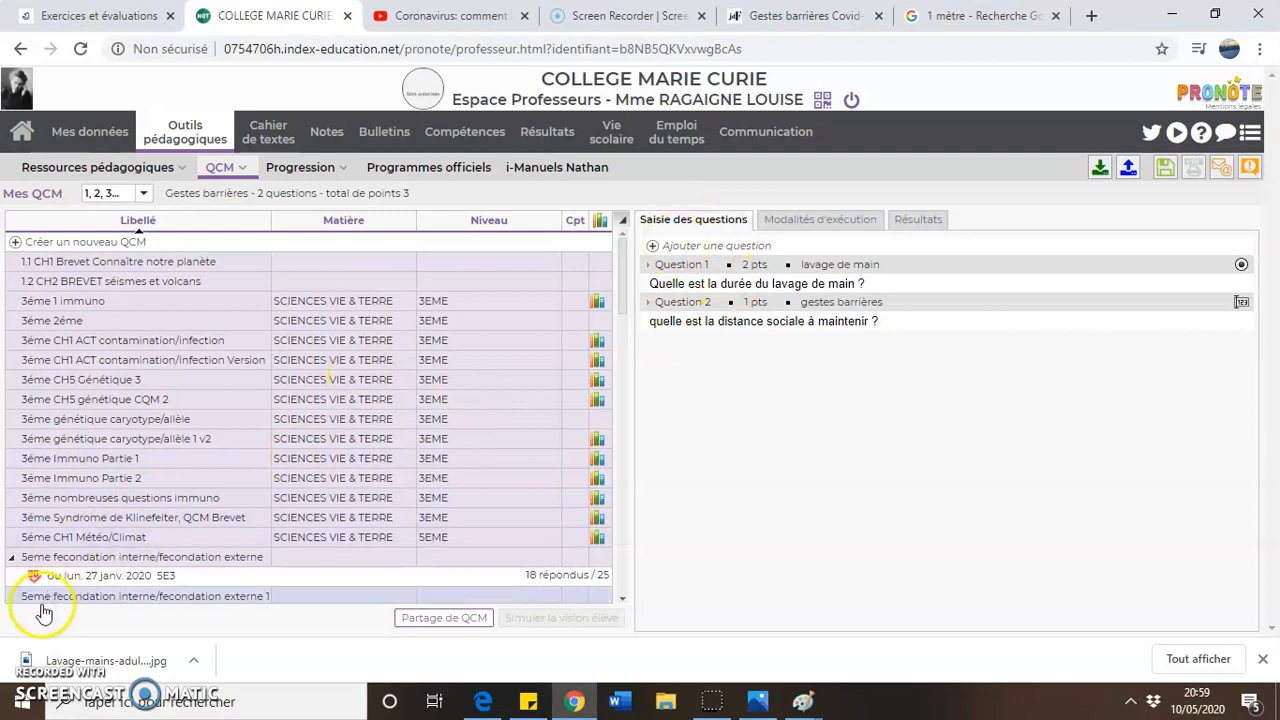
- Create an "Association" question titled "geste barrières" with the statement "Associer chaque mot avec sa définition"
click(672, 246)
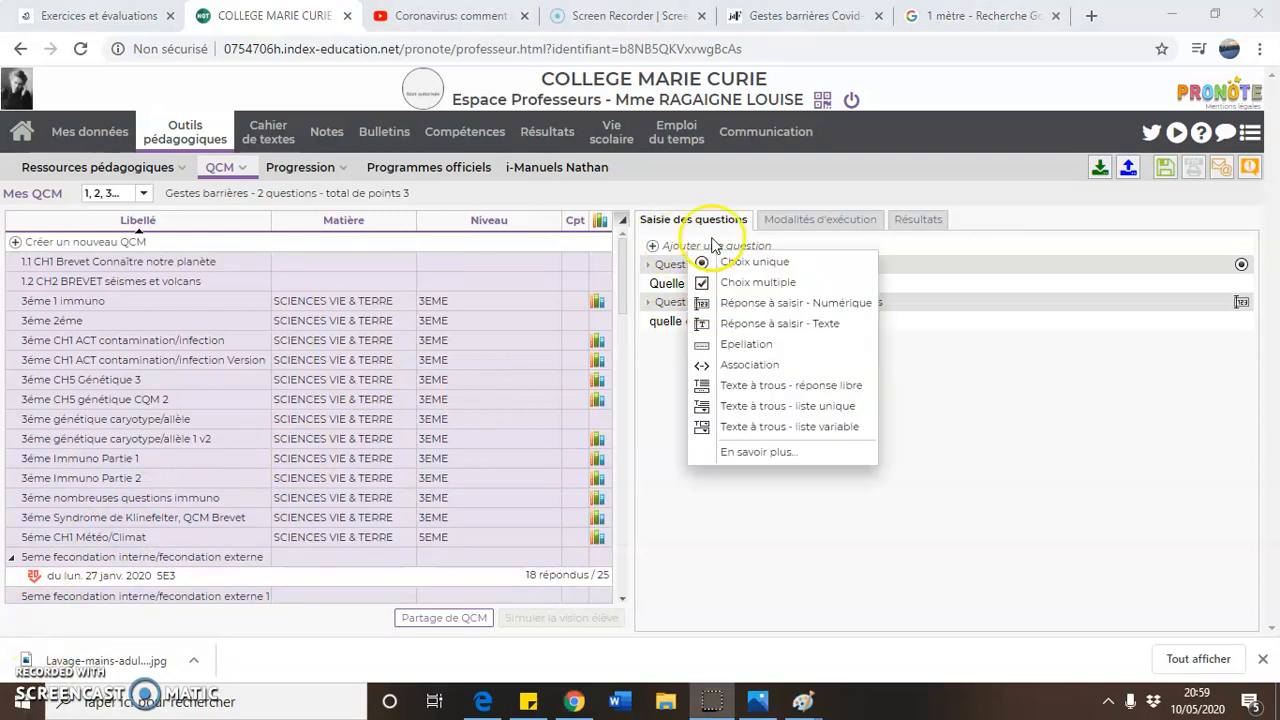
click(750, 366)
click(527, 289)
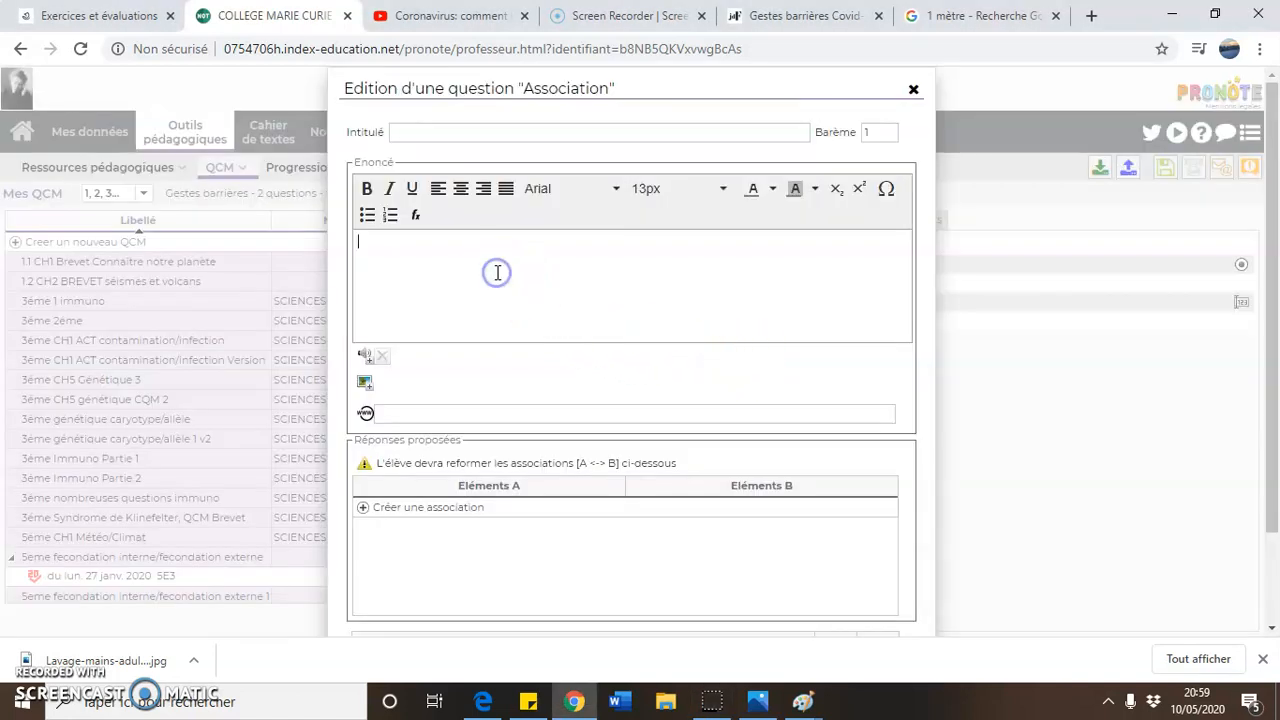
click(385, 256)
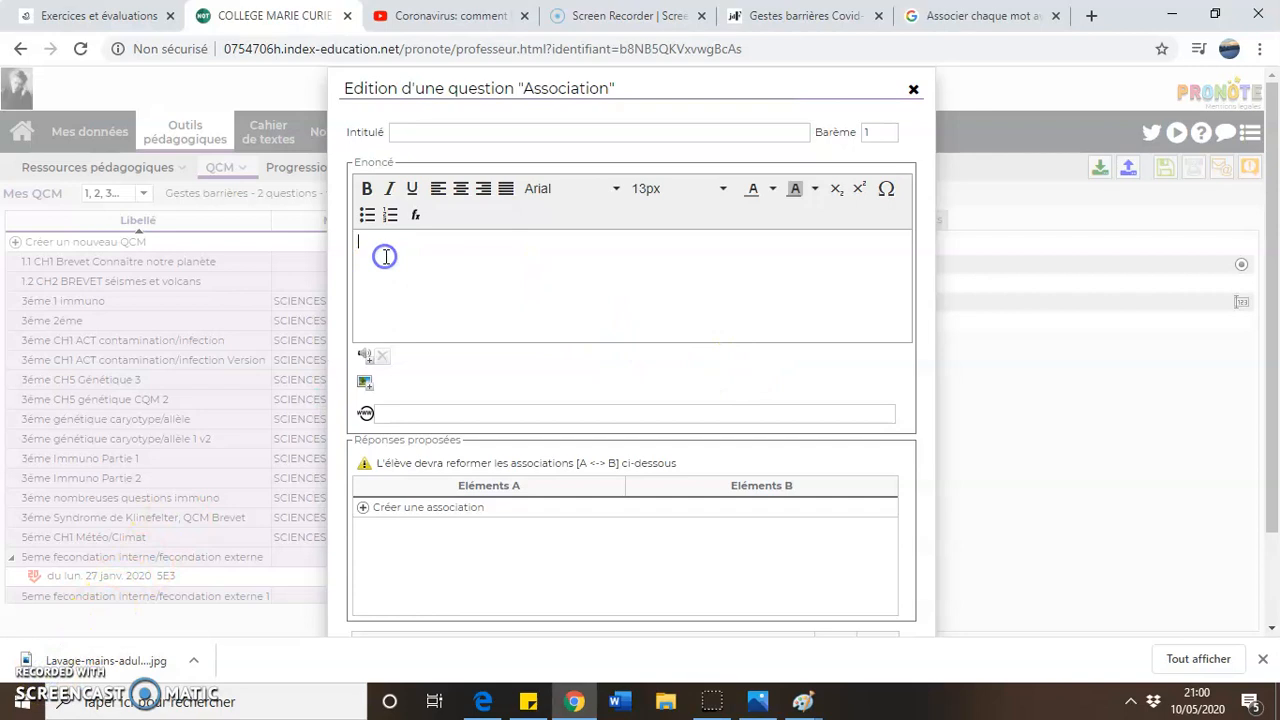
text(Associer chaque mot avec sa définition)
click(424, 138)
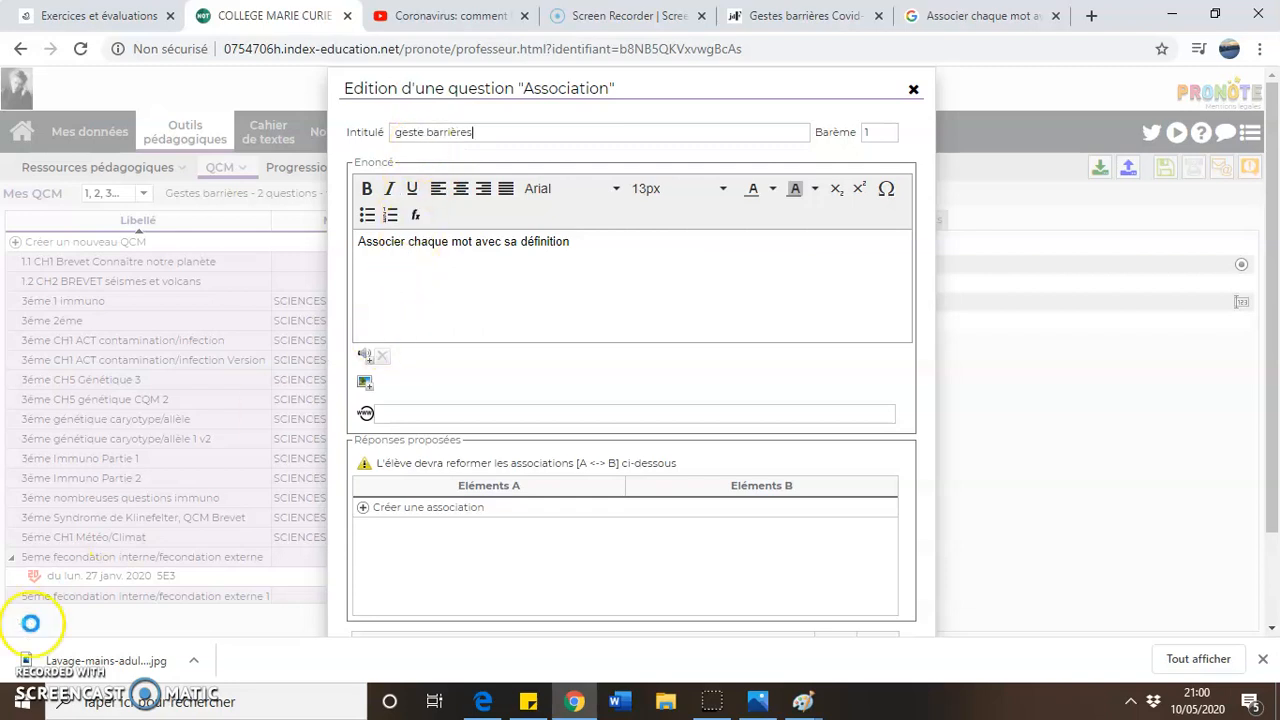
- Add an association pairing "Maladie" with "Altération de l'état de santé d'une personne, qui se manifestera par un ensemble de symptômes."
click(436, 507)
text(Maladie)
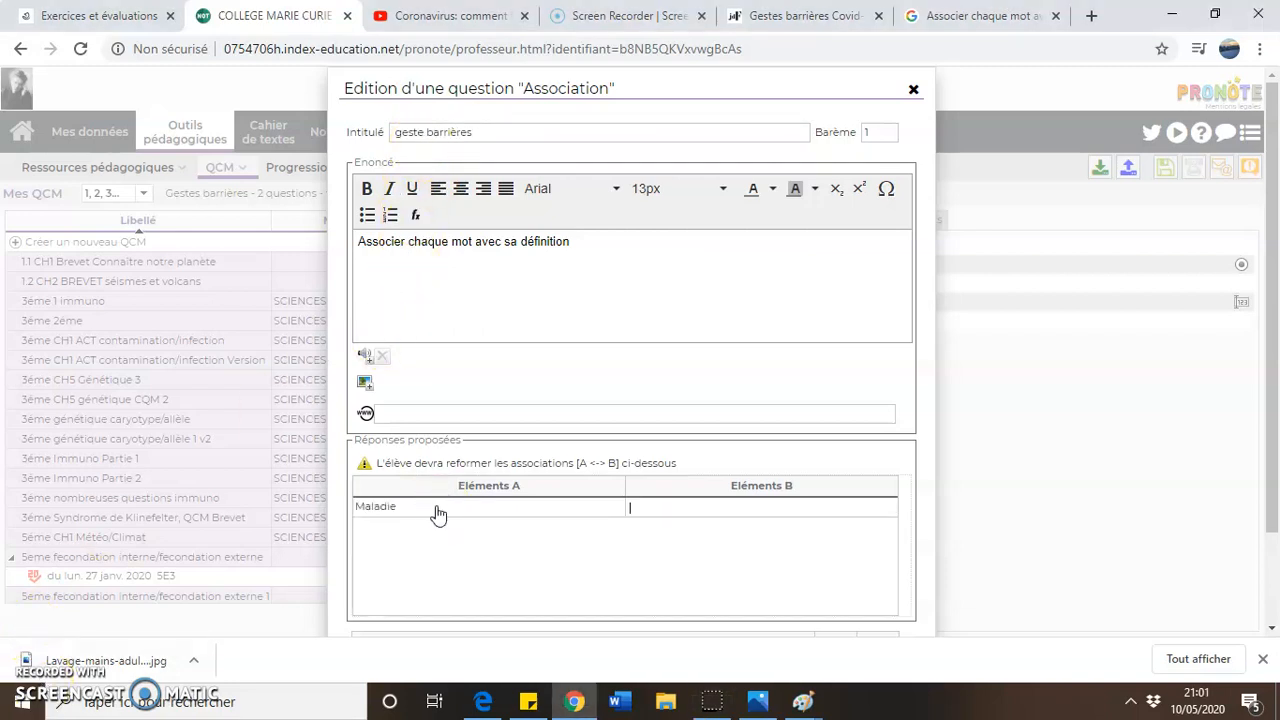
click(669, 522)
click(667, 521)
click(561, 512)
text(Altération de l'état de santé d'une personne, qui se manifestera par un ensemble de symptômes.)
key(Return)
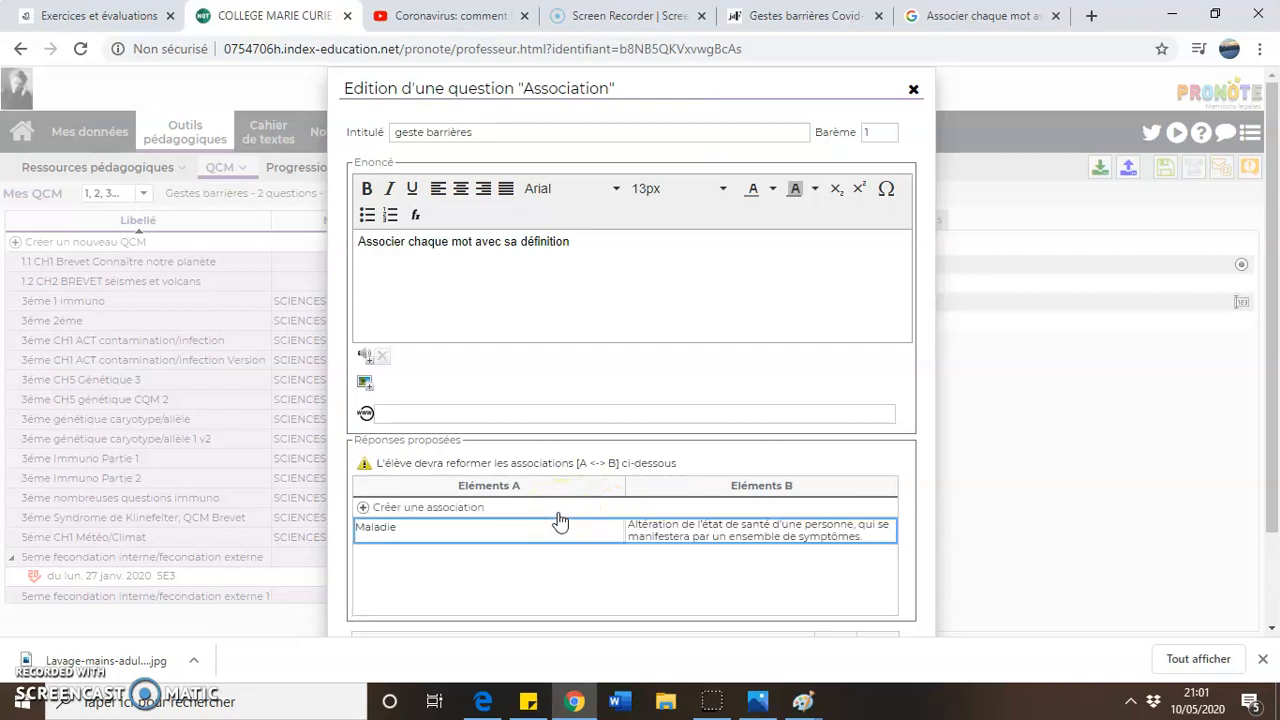
- Pair "agent pathogène" with "Micro-organisme responsable de l'apparition de maladies chez les individus contaminés" and set the question's barème to 2
click(484, 509)
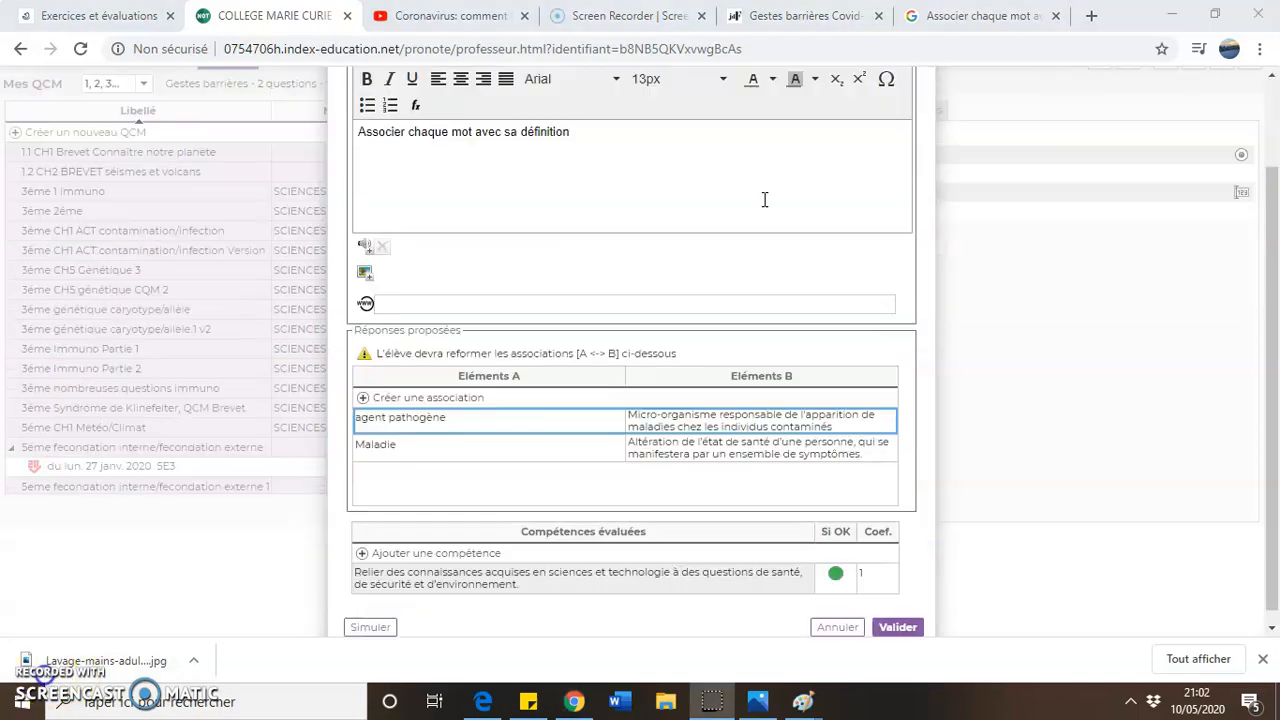
scroll(764, 200, up, 2)
click(879, 140)
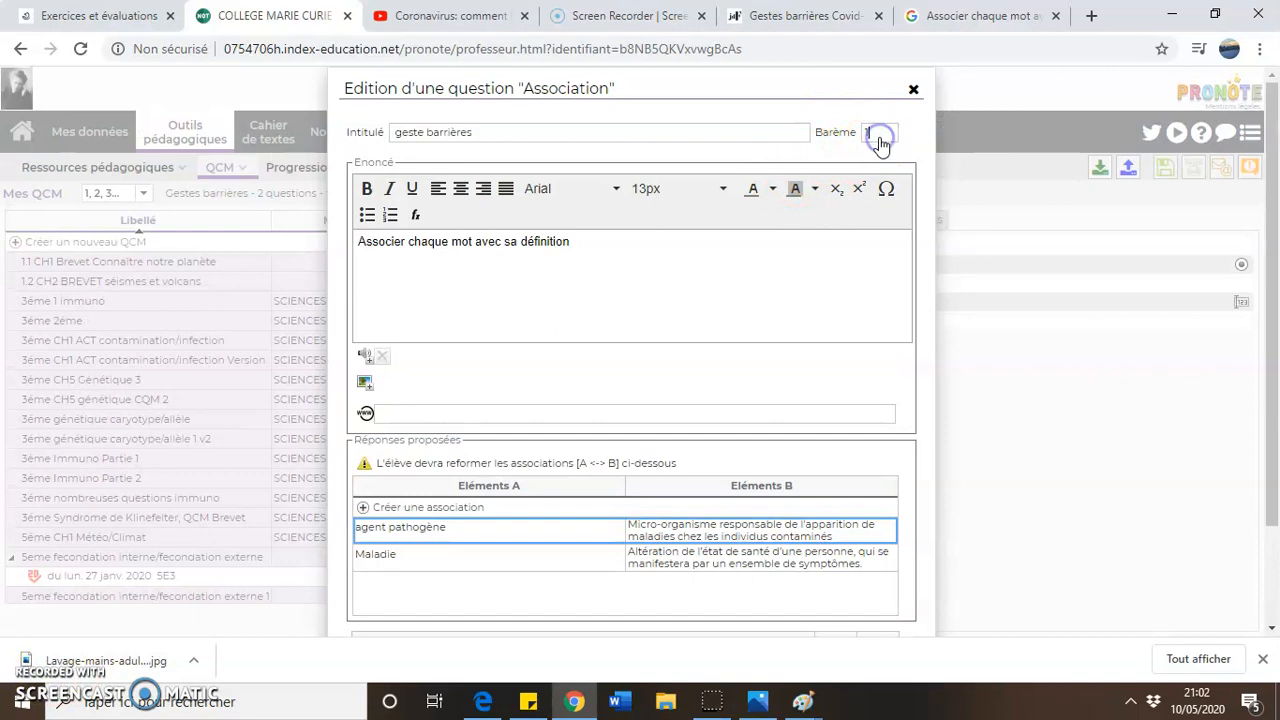
text(2)
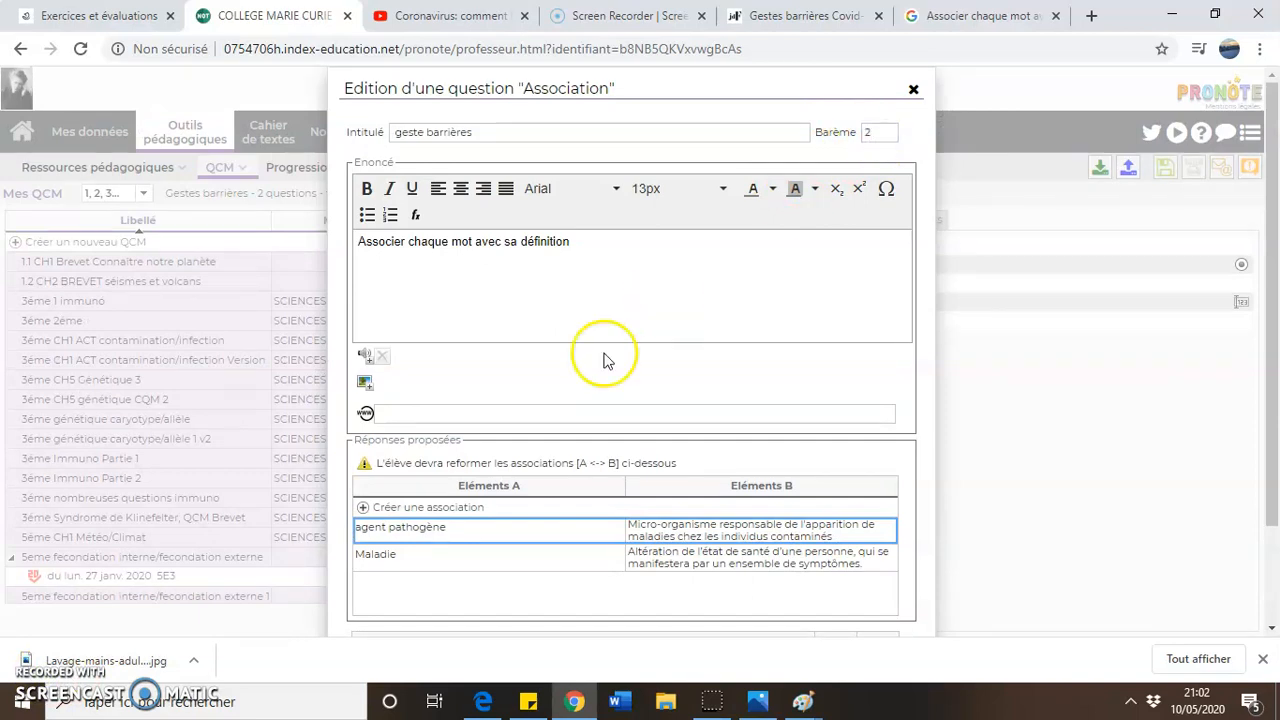
- Simulate the association question, pairing "agent pathogène" with the "Altération" definition and "Maladie" with the "Micro-organisme" one, then submit and leave the simulation
scroll(603, 357, down, 2)
click(373, 615)
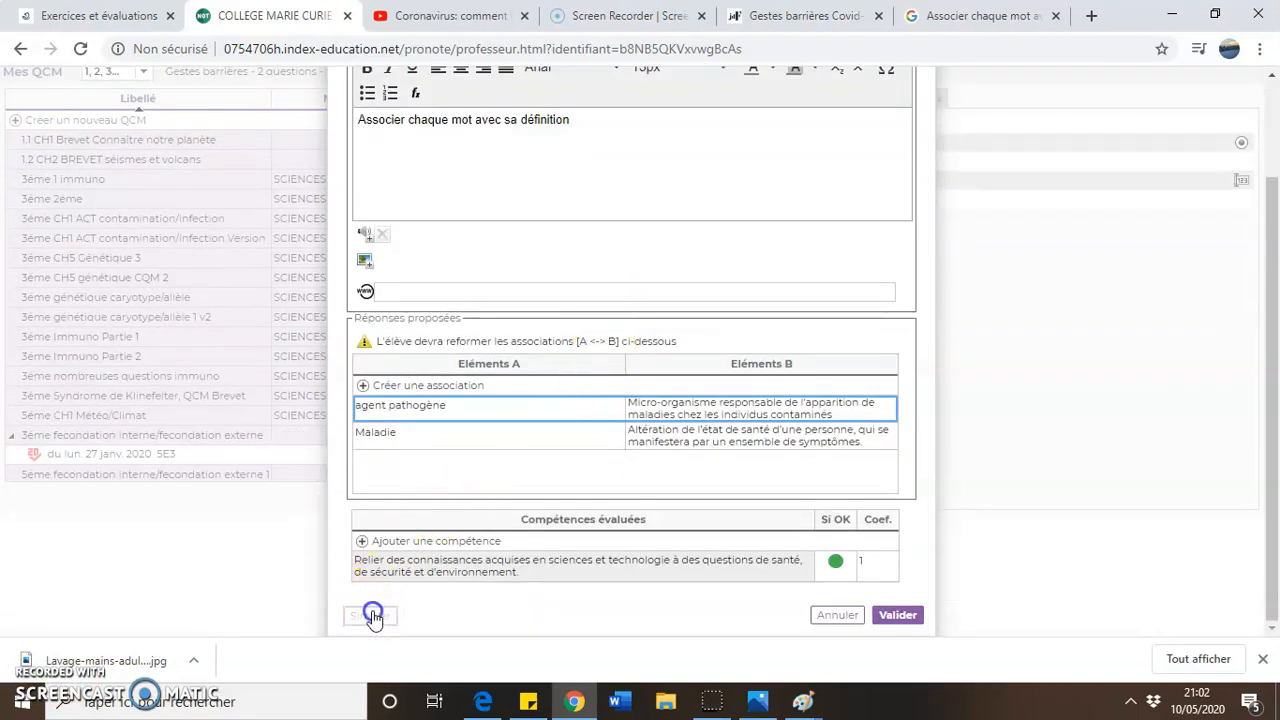
drag(397, 390, 466, 337)
drag(443, 414, 514, 296)
click(592, 500)
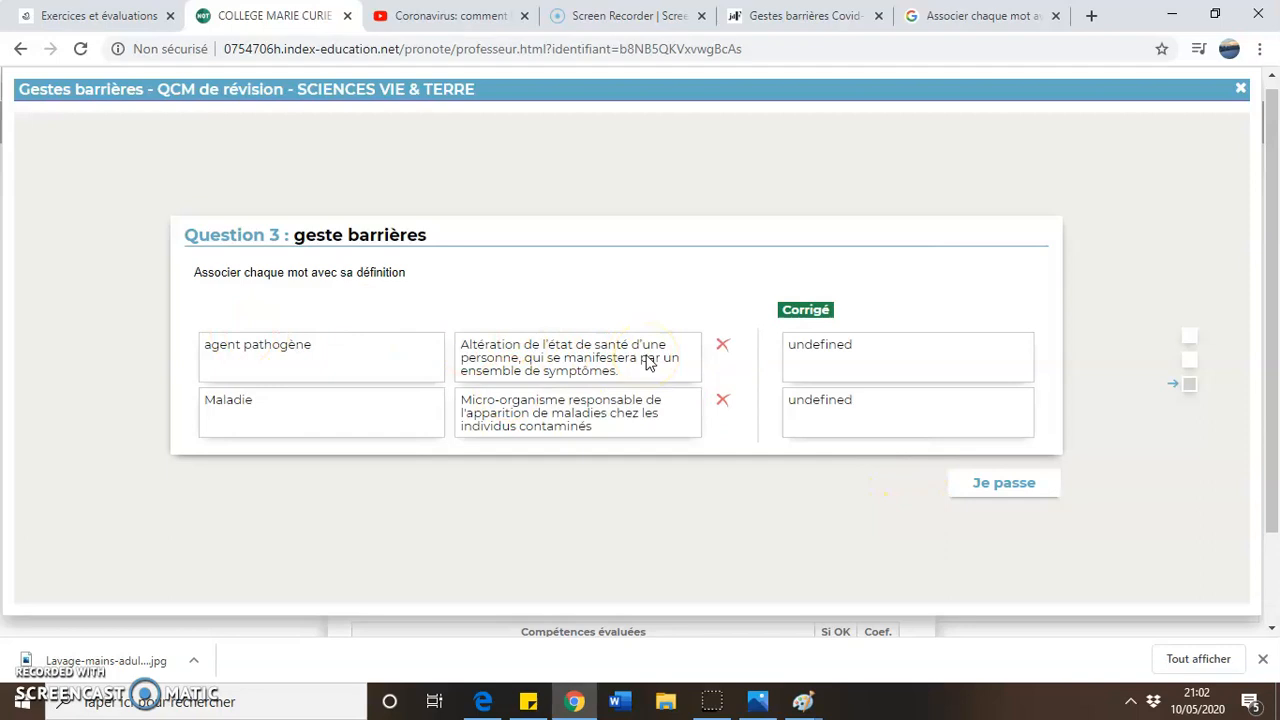
click(980, 490)
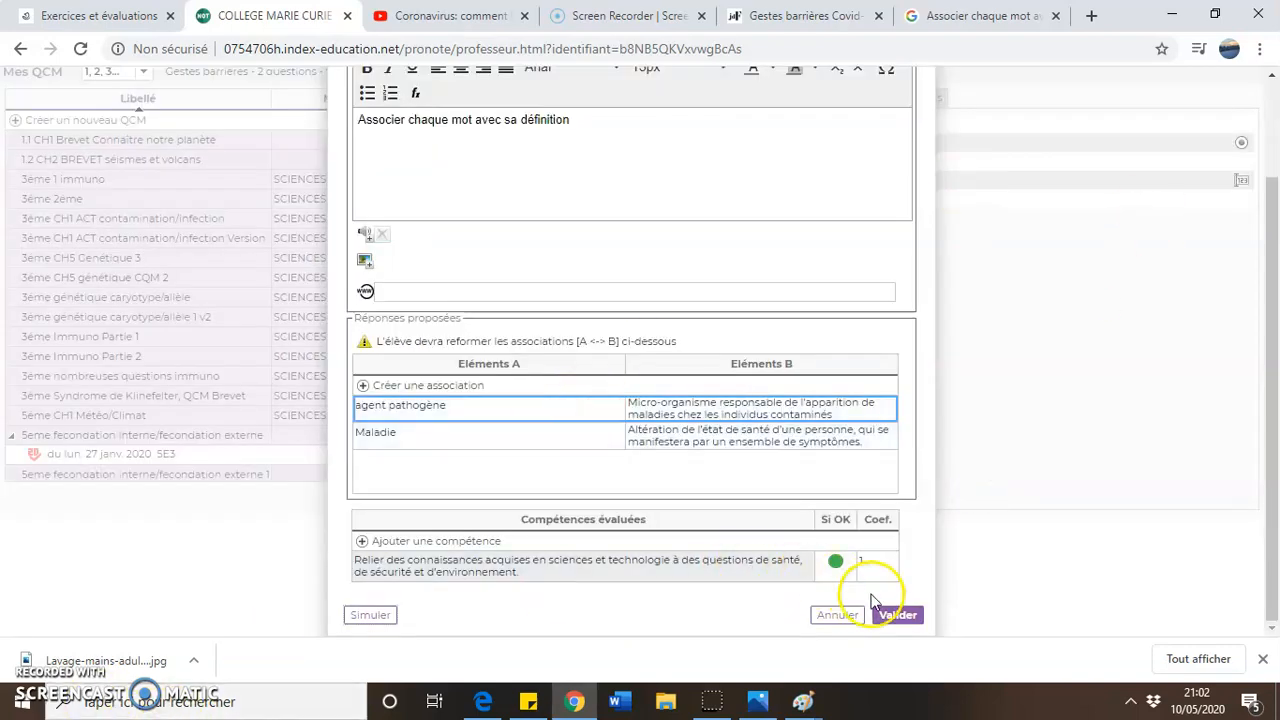
- Validate the association question and start a "Texte à trous - liste variable" question titled "Geste barrières"
click(898, 614)
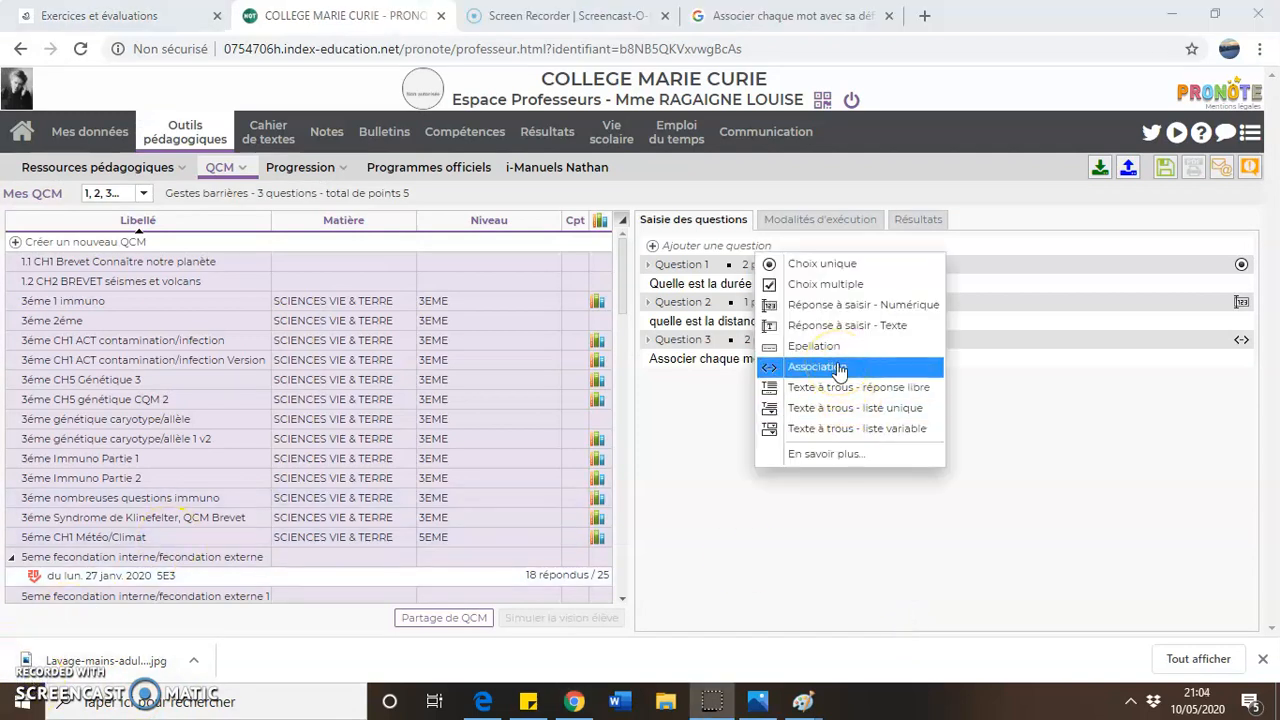
click(829, 432)
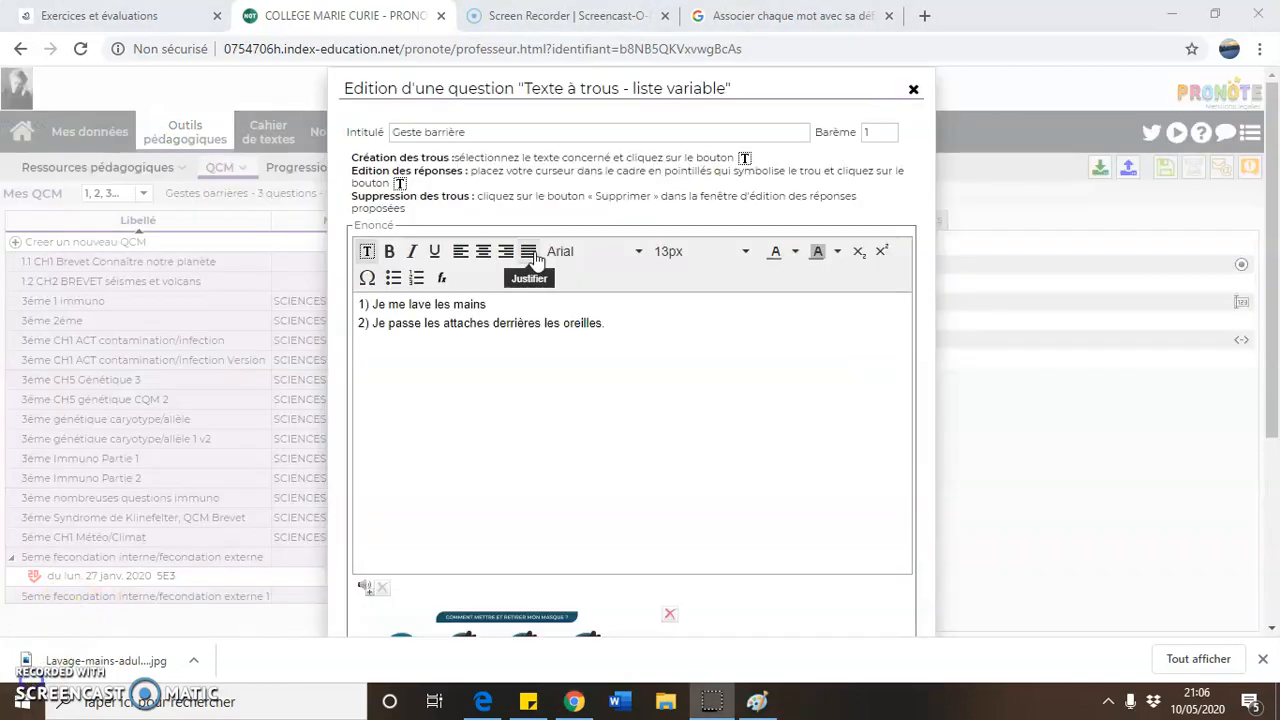
click(485, 132)
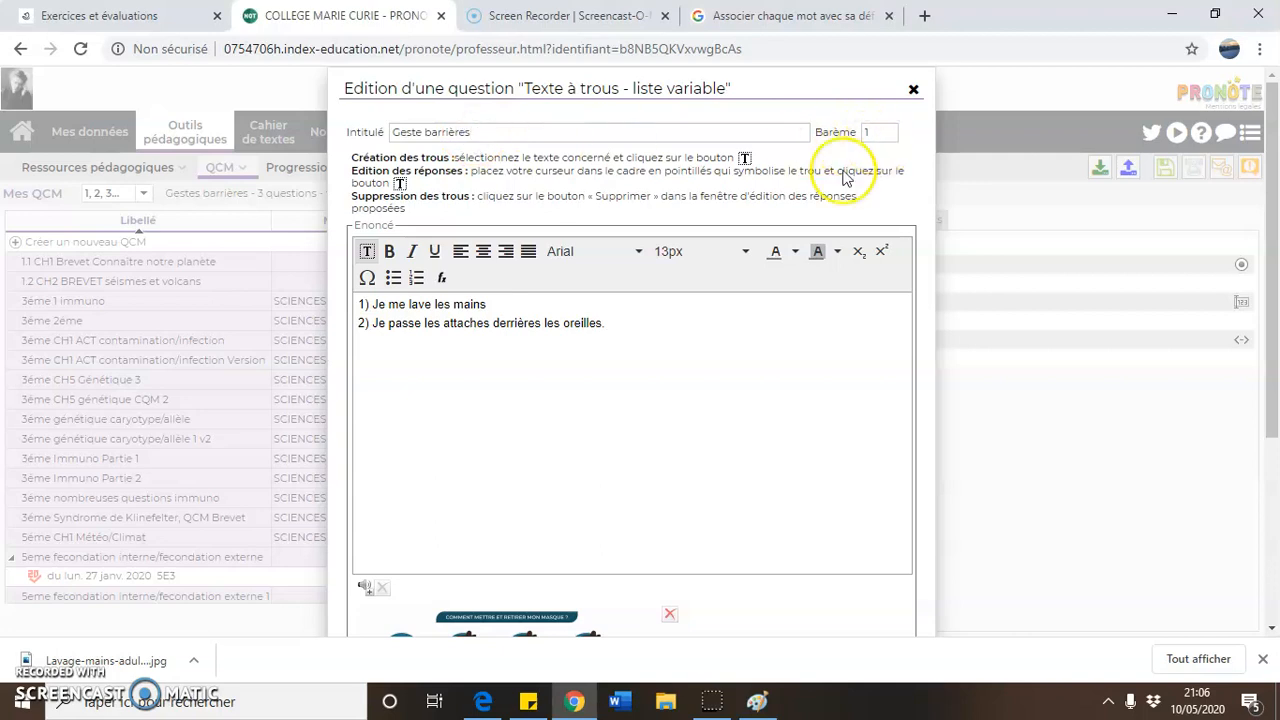
- Turn the word "mains" in the first line into a multiple-choice gap with the wrong answers "nez", "menton" and "masque"
click(486, 305)
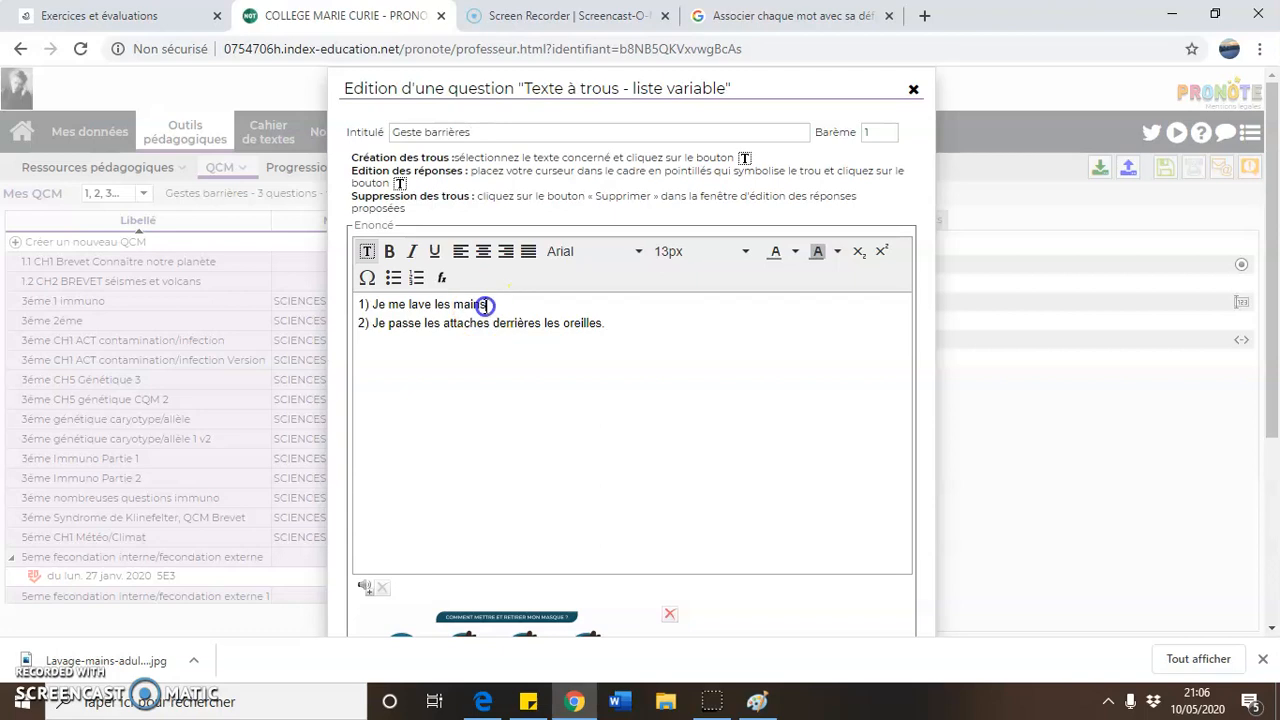
drag(486, 305, 455, 305)
click(367, 252)
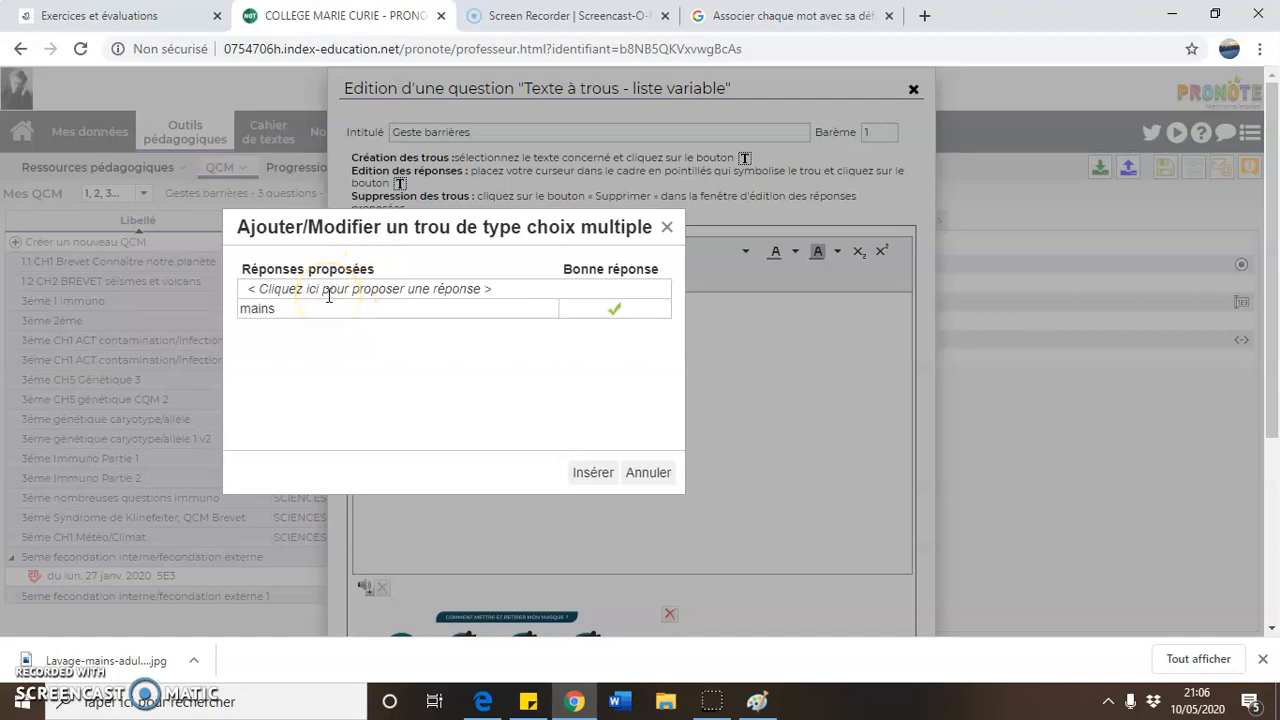
click(328, 291)
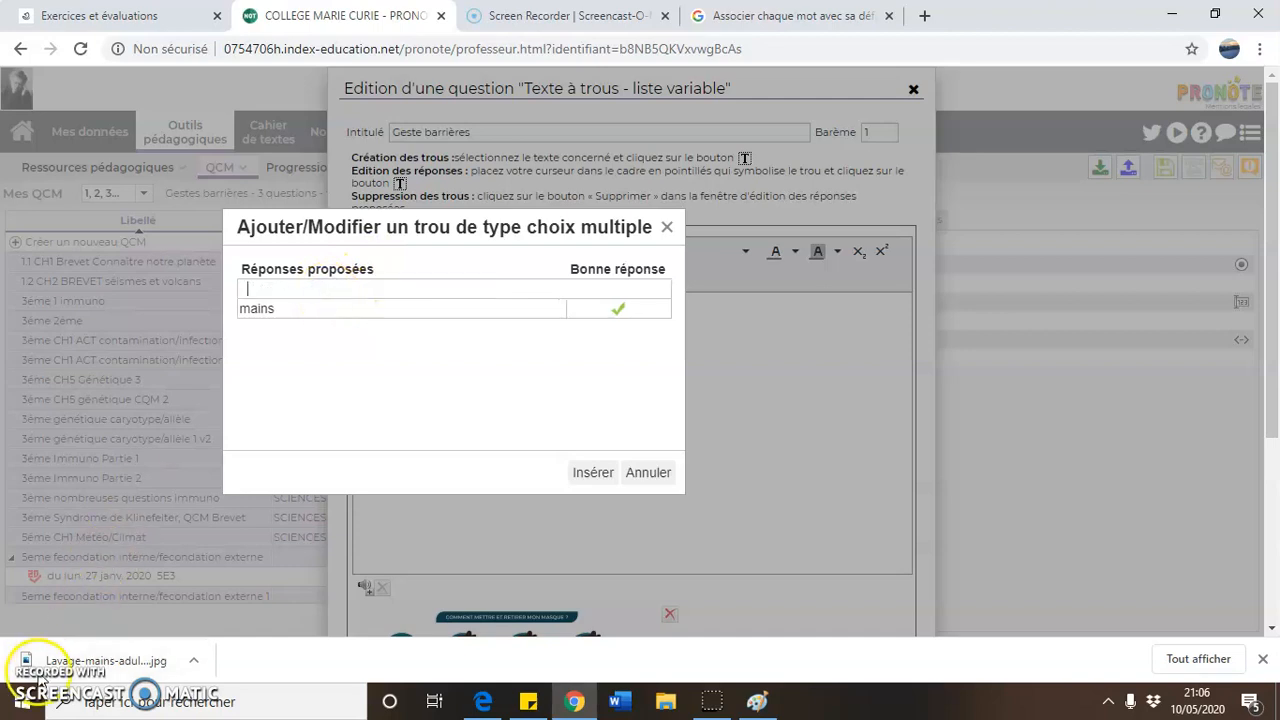
text(nez)
key(Return)
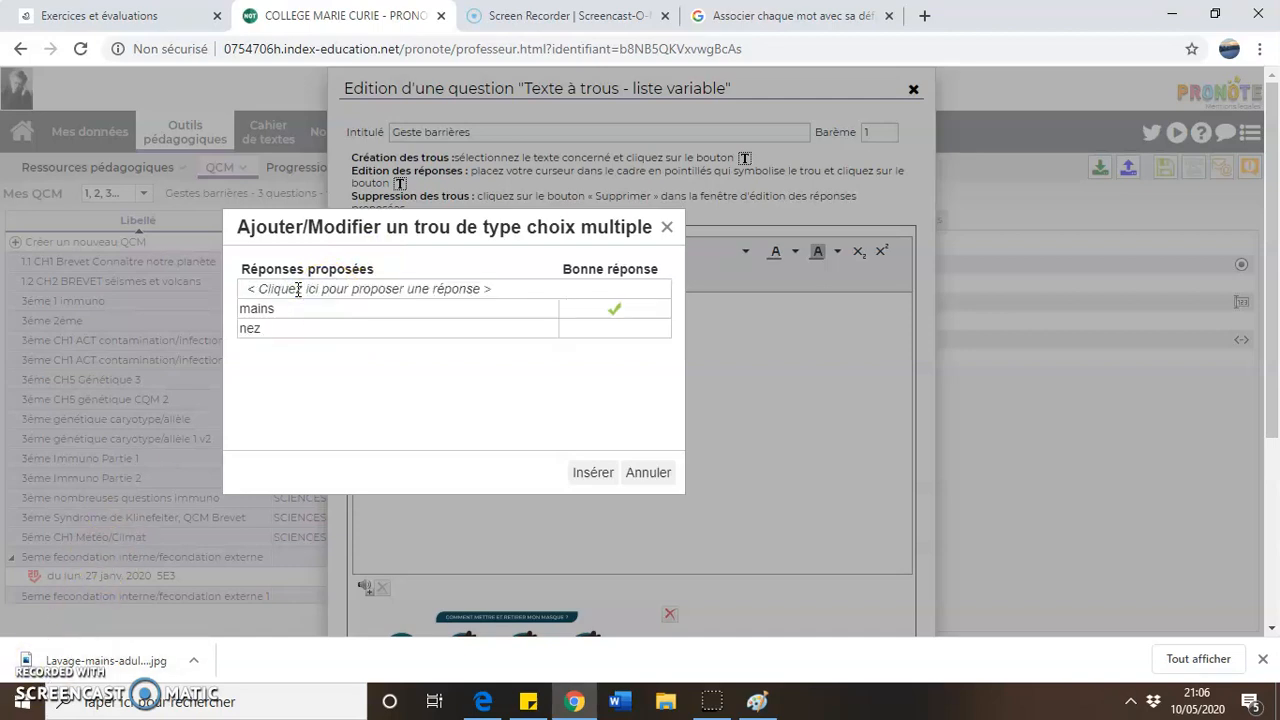
click(297, 289)
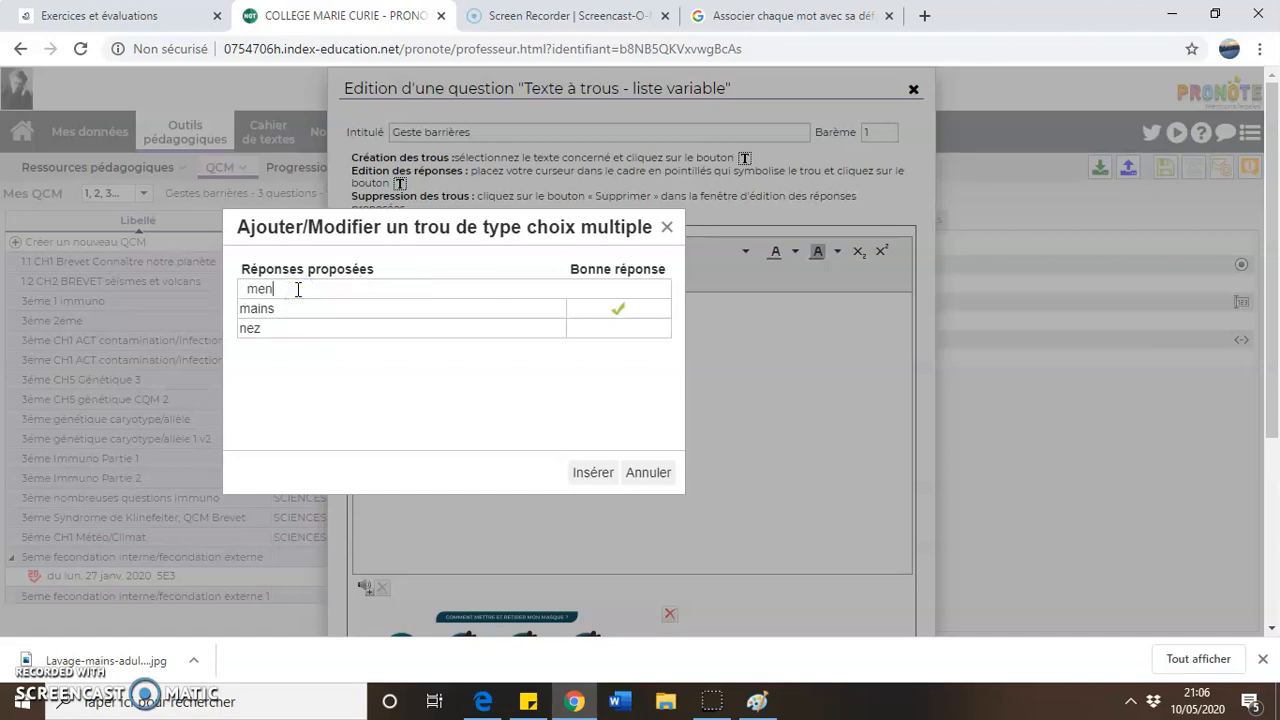
text(menton)
key(Return)
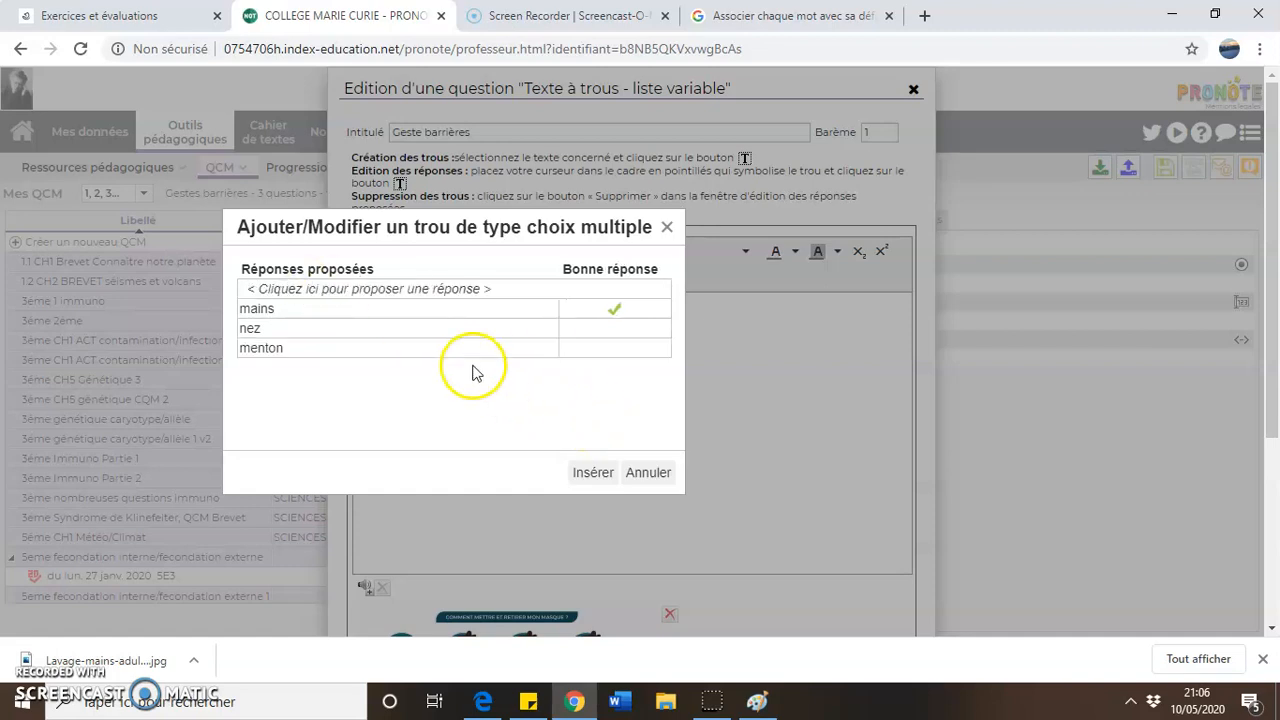
click(326, 293)
text(masque)
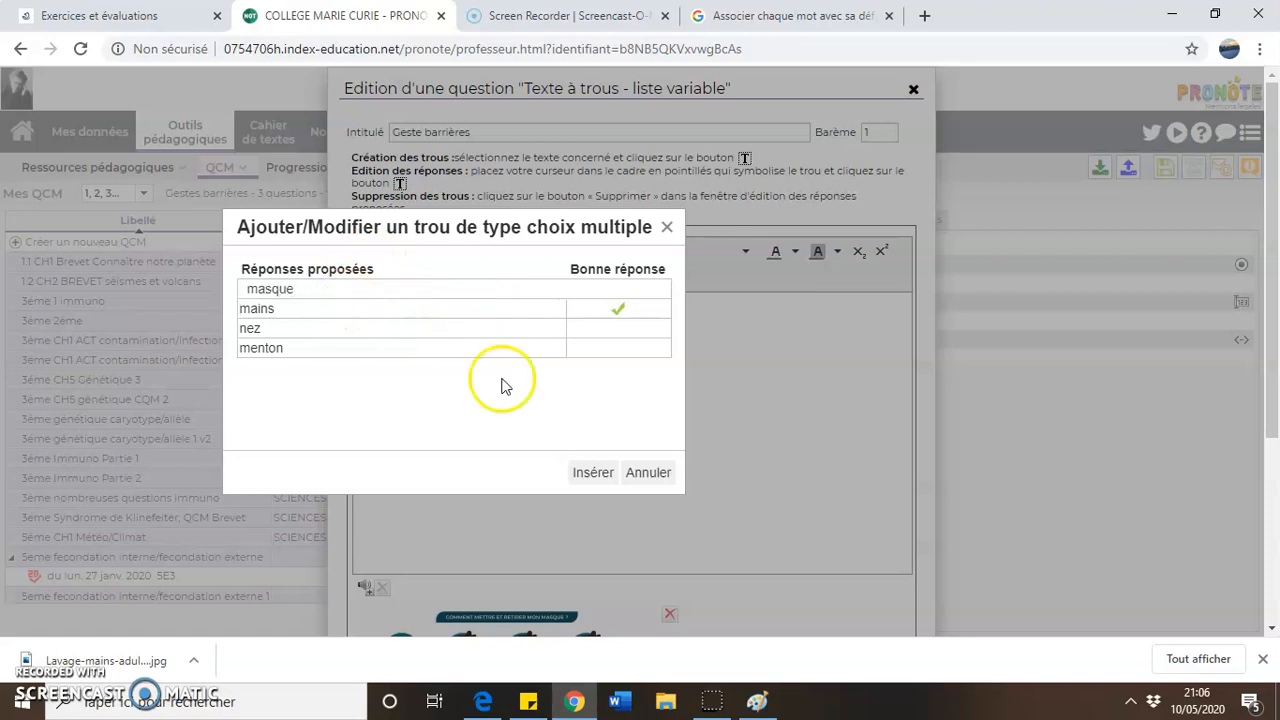
click(585, 472)
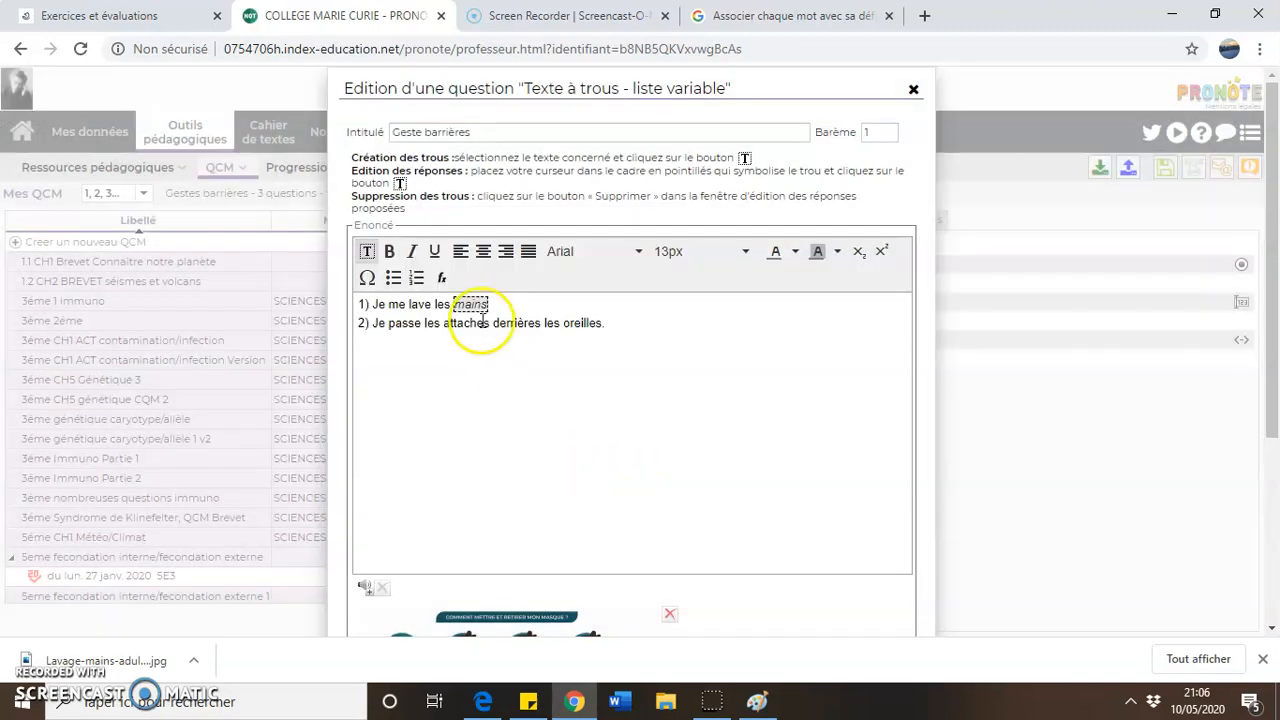
- Turn the word "attaches" in the second line into a multiple-choice gap with the wrong answers "masque" and "nez"
drag(491, 323, 441, 323)
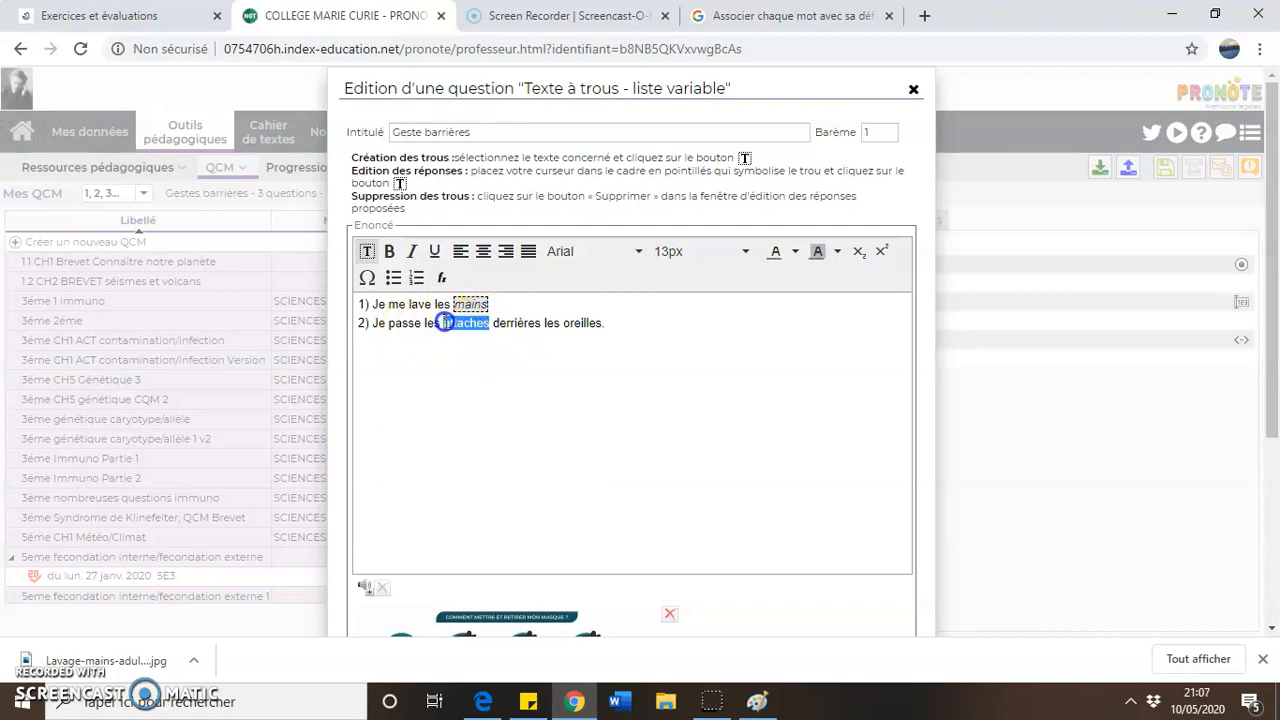
click(367, 251)
click(336, 294)
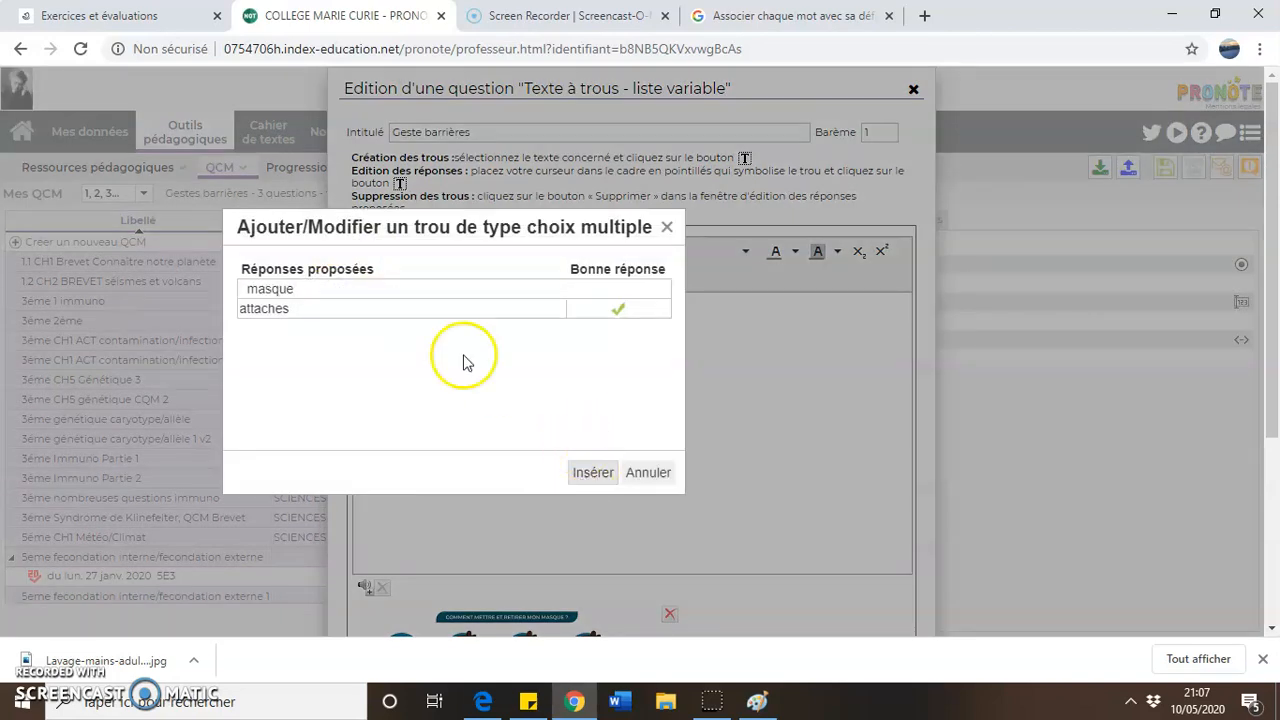
key(Return)
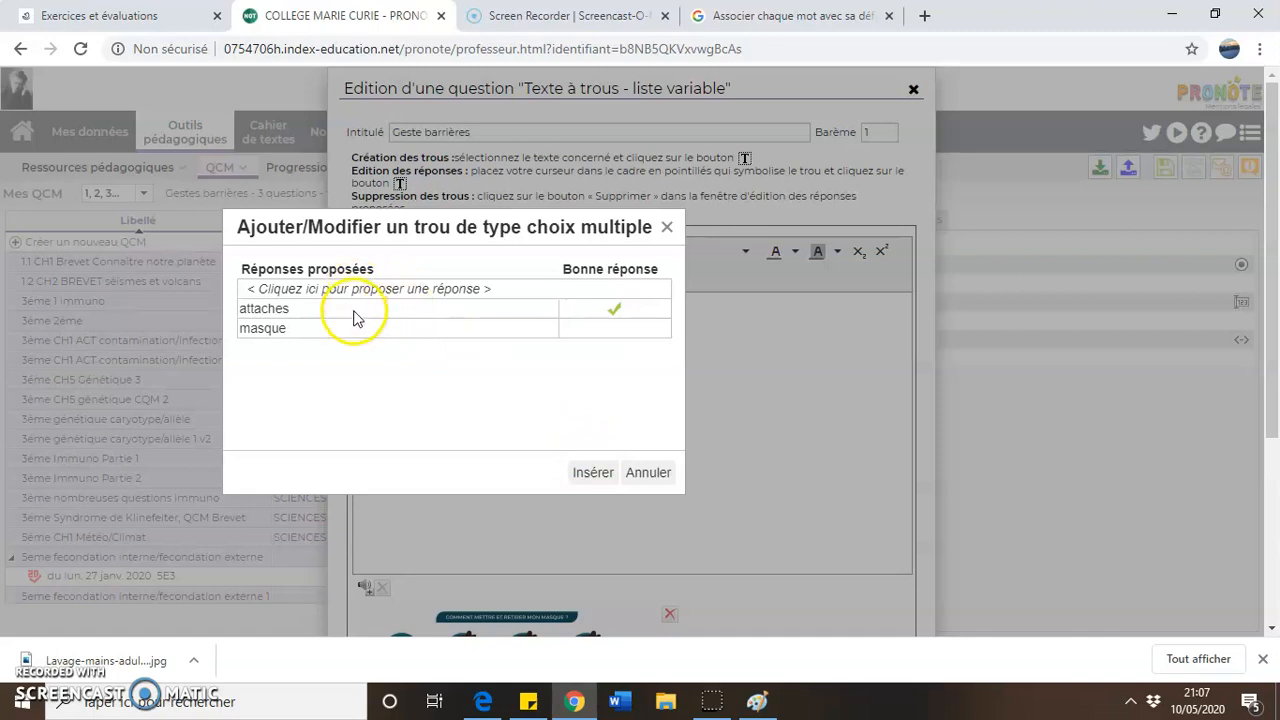
click(321, 290)
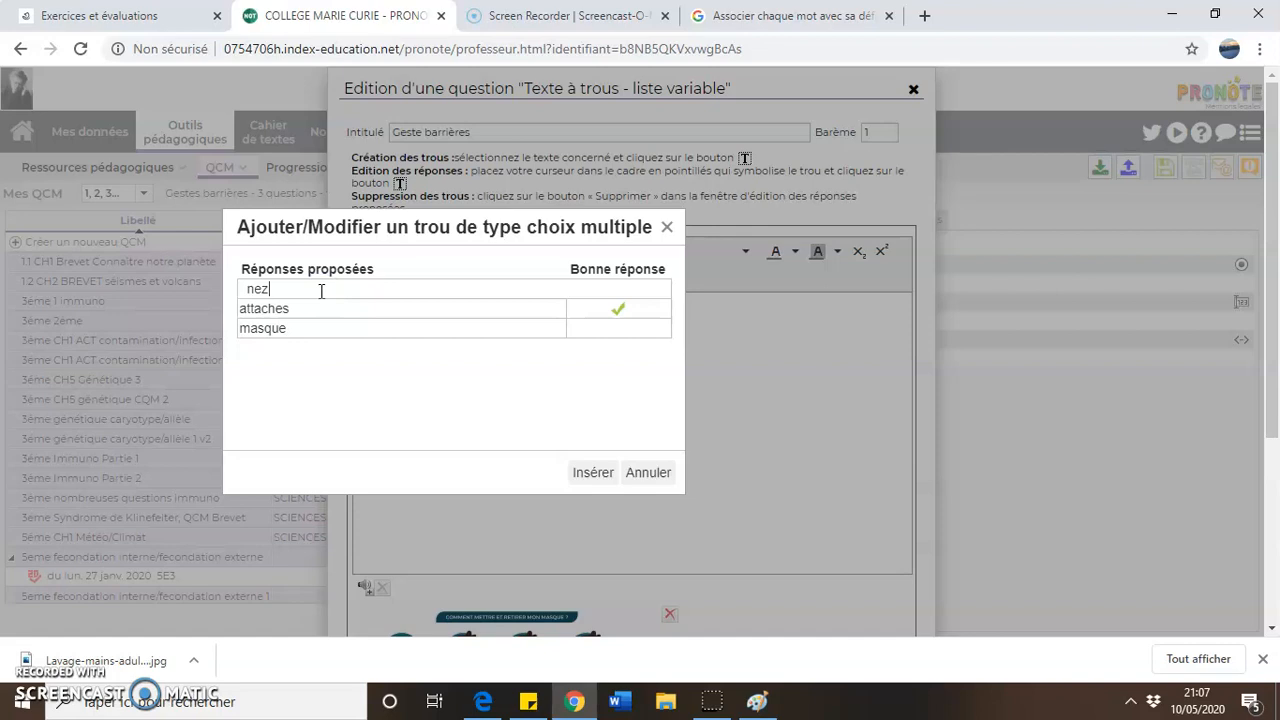
text(nez)
key(Return)
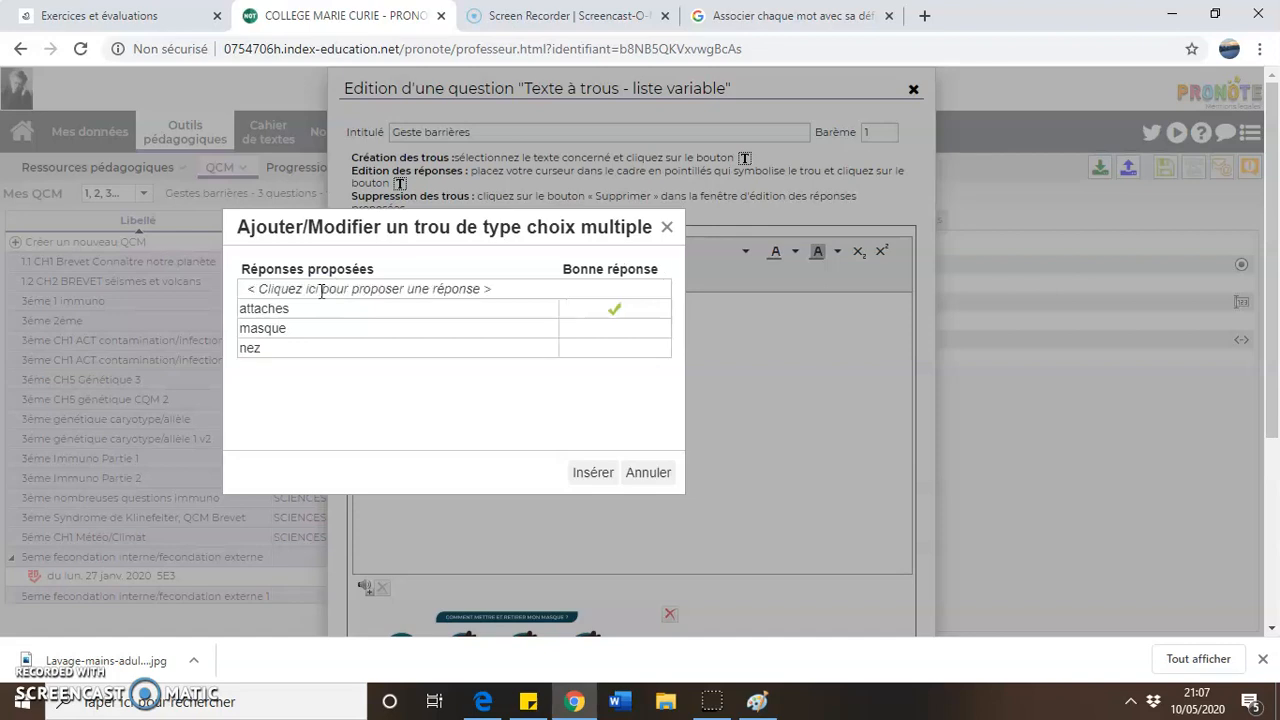
click(593, 472)
- Add the competence "Relier des connaissances acquises en sciences et technologie à des questions de santé, de sécurité et d'environnement" to the gap question
scroll(595, 472, down, 3)
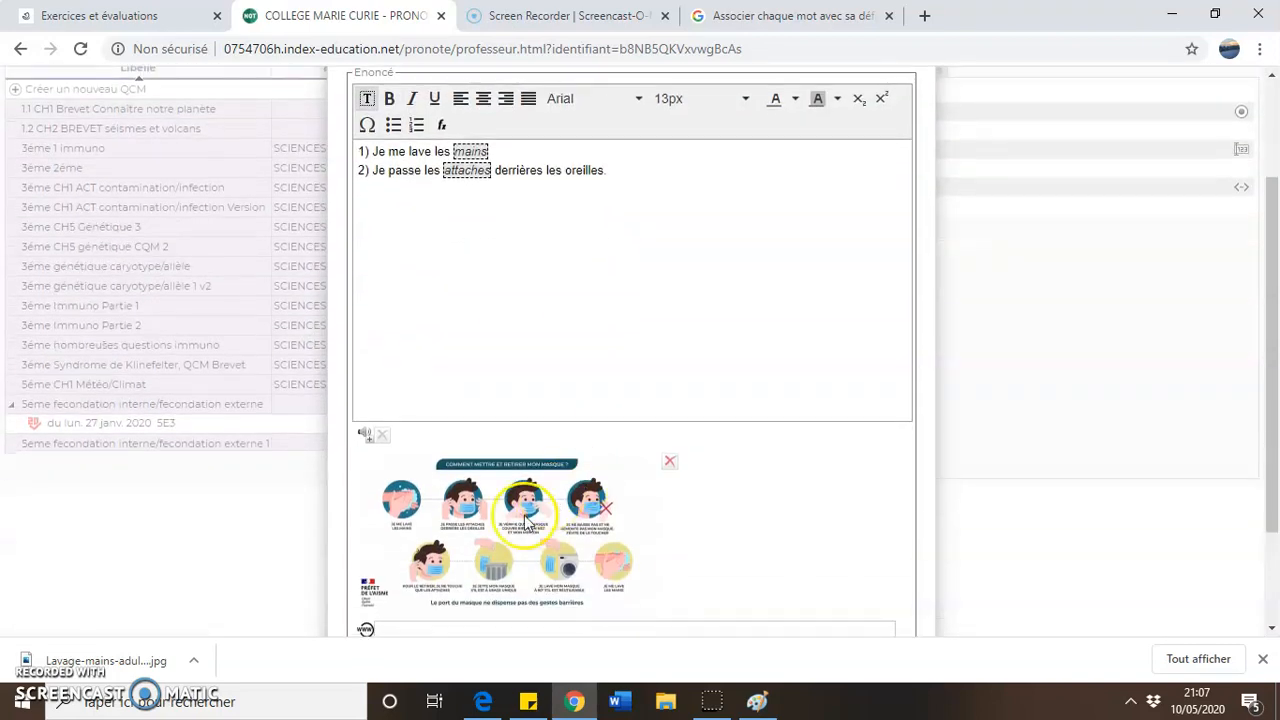
scroll(517, 528, down, 3)
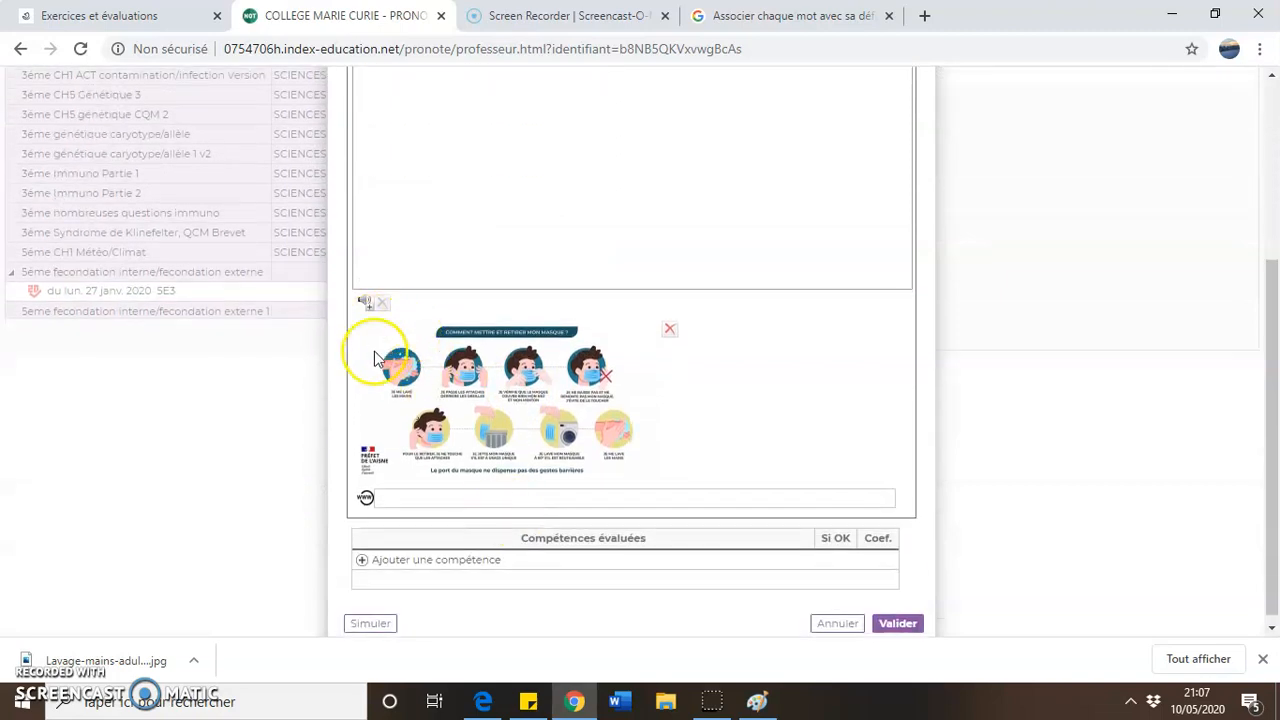
scroll(483, 430, down, 1)
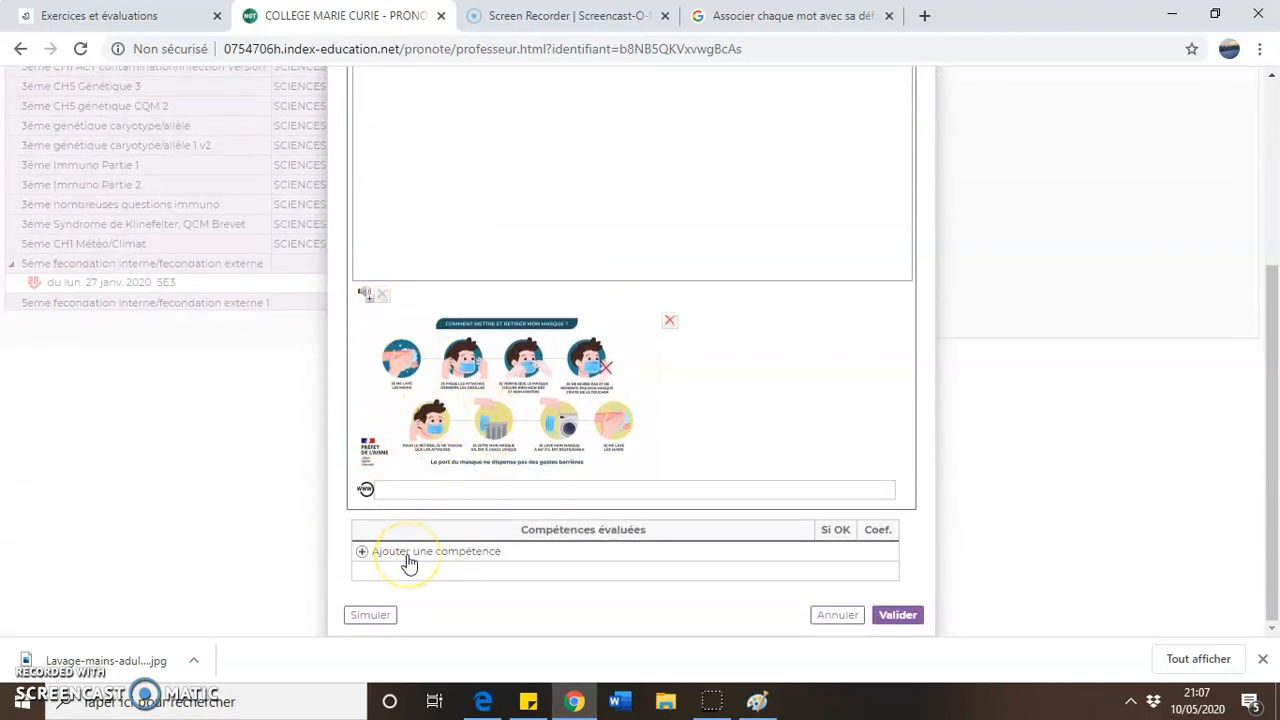
click(42, 661)
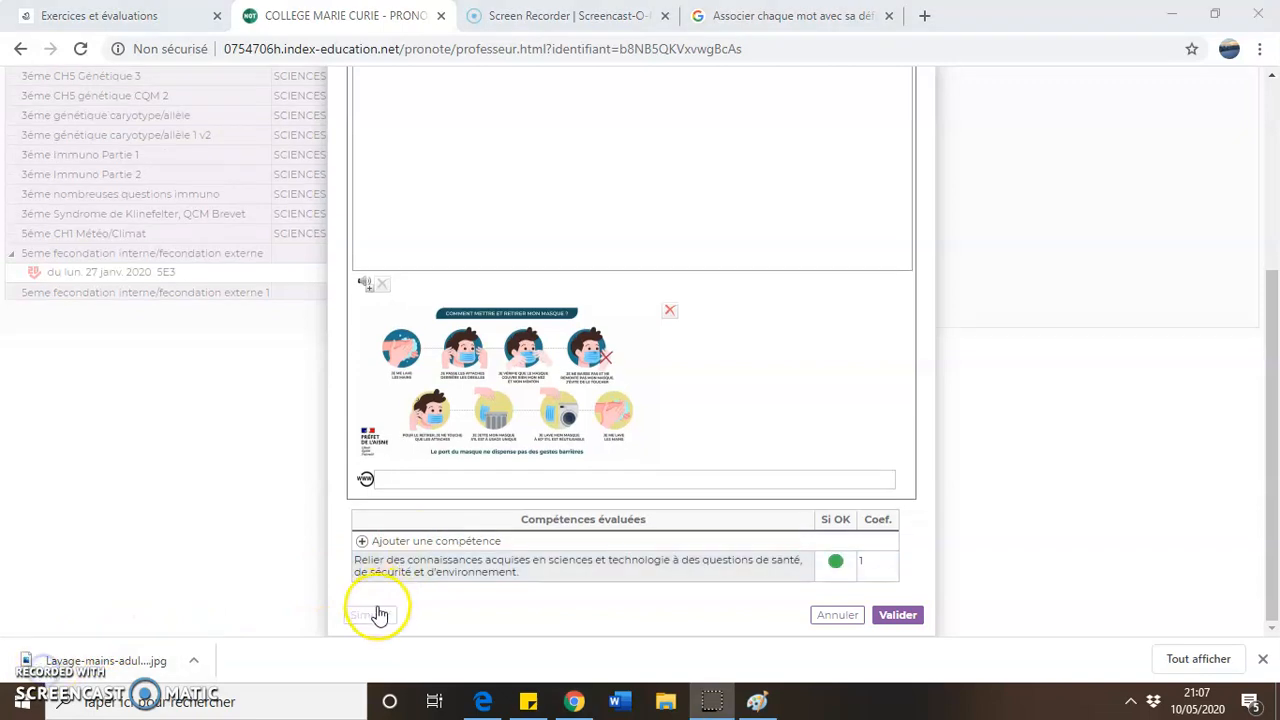
- Simulate the gap question, filling the gaps with "mains" and "attaches", then submit the answer and leave the simulation
click(370, 616)
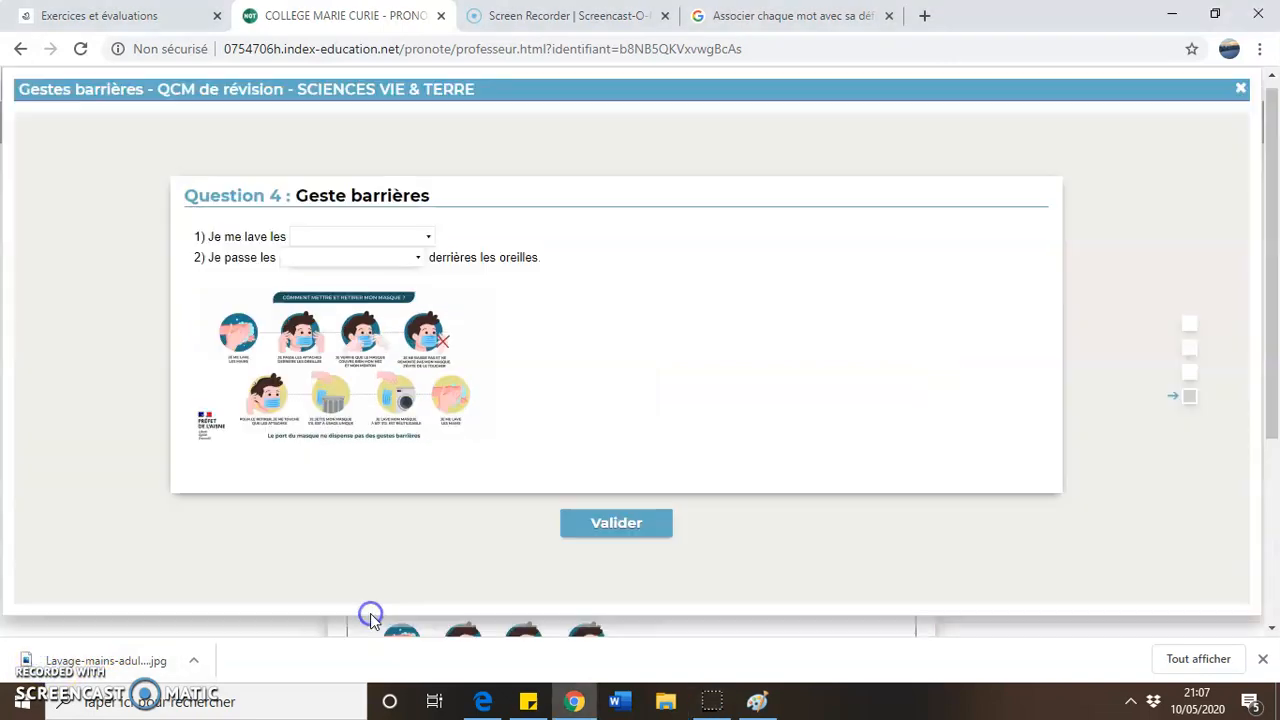
click(394, 240)
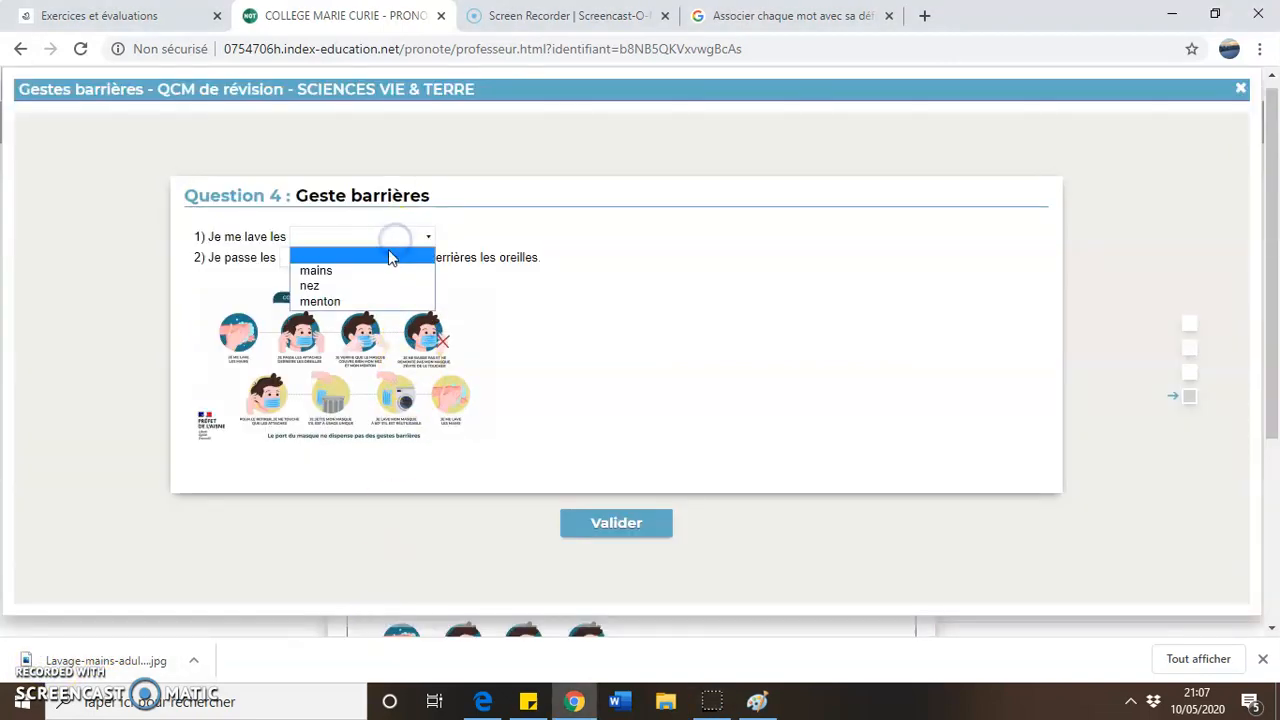
click(379, 272)
click(354, 259)
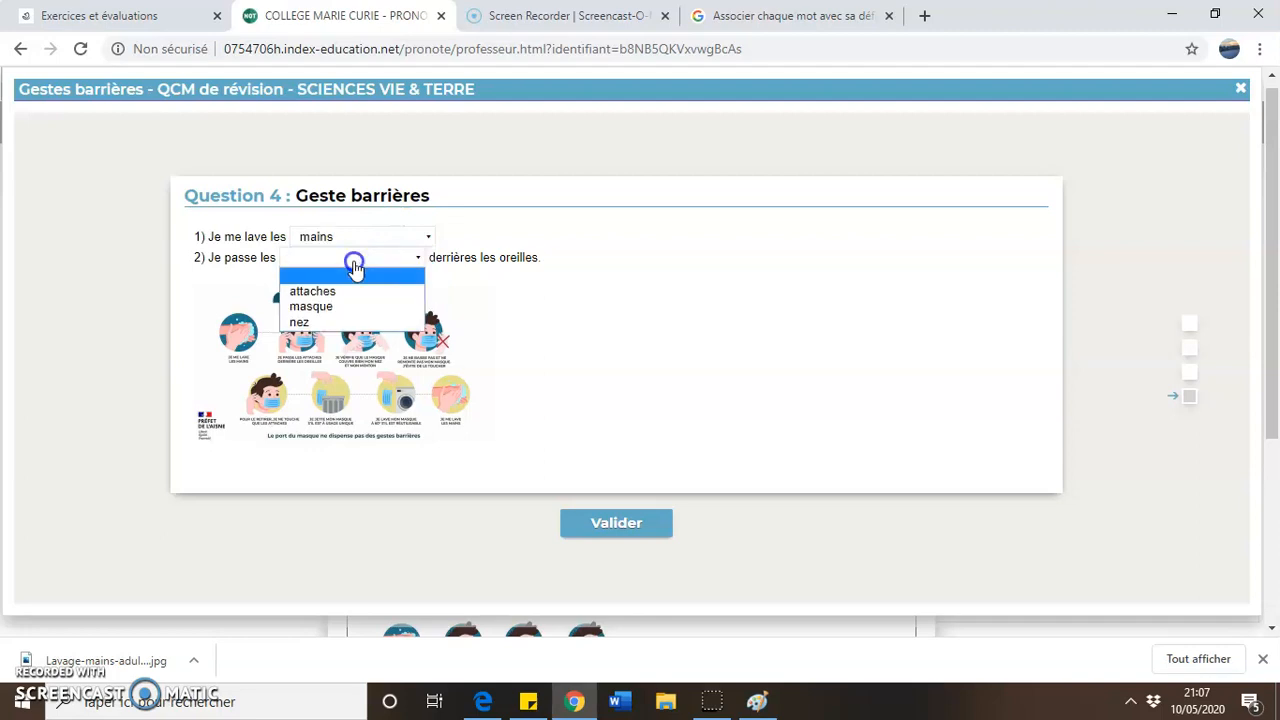
click(340, 293)
click(611, 514)
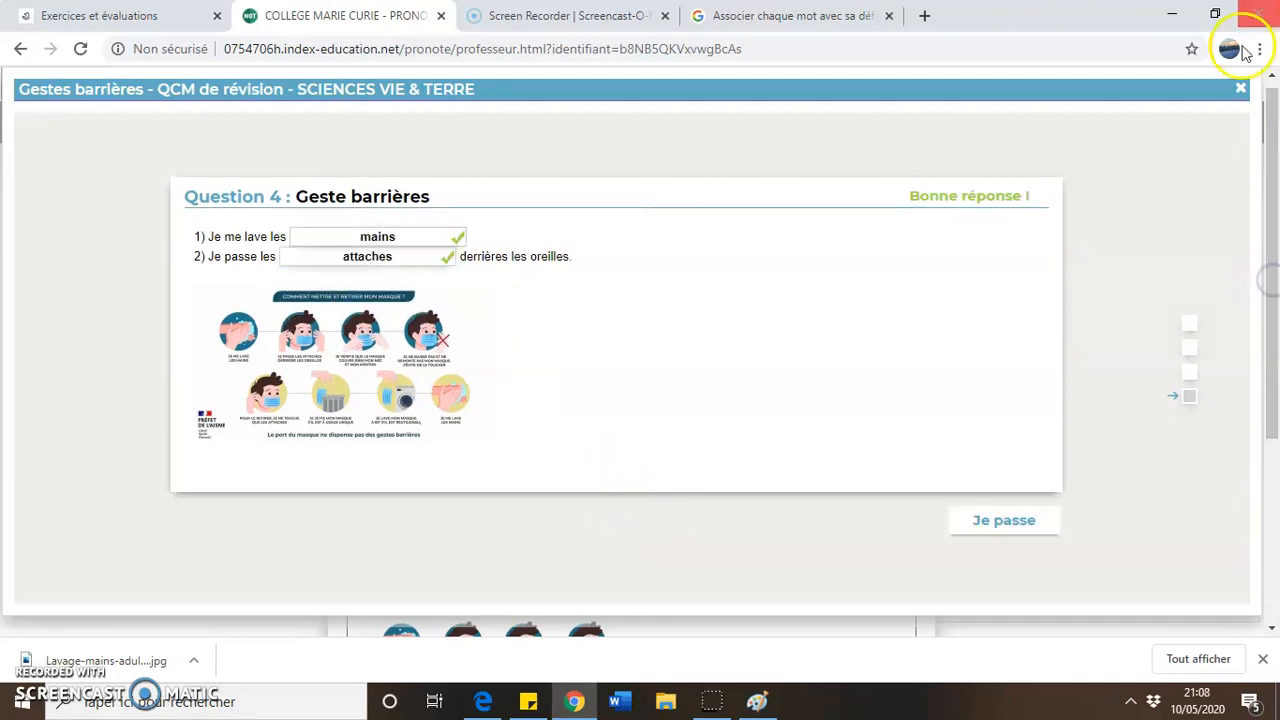
click(1240, 92)
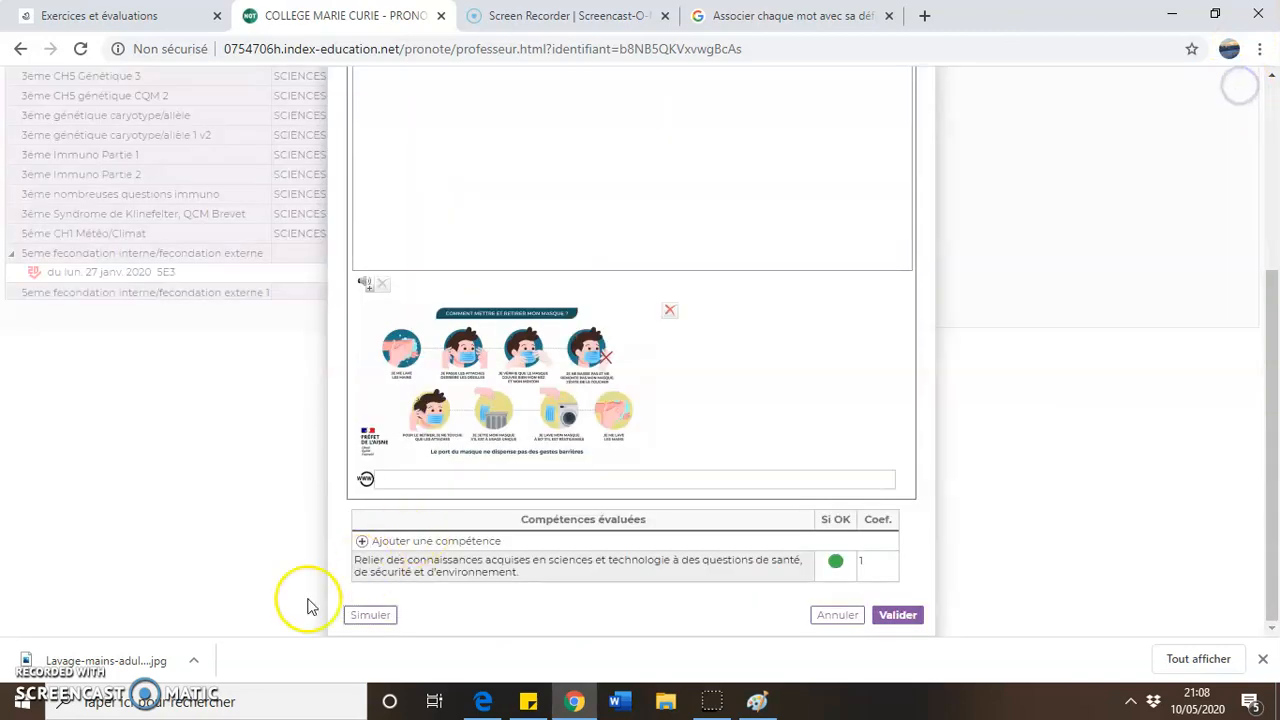
- Validate the gap question and save the "Gestes barrières" quiz
click(903, 616)
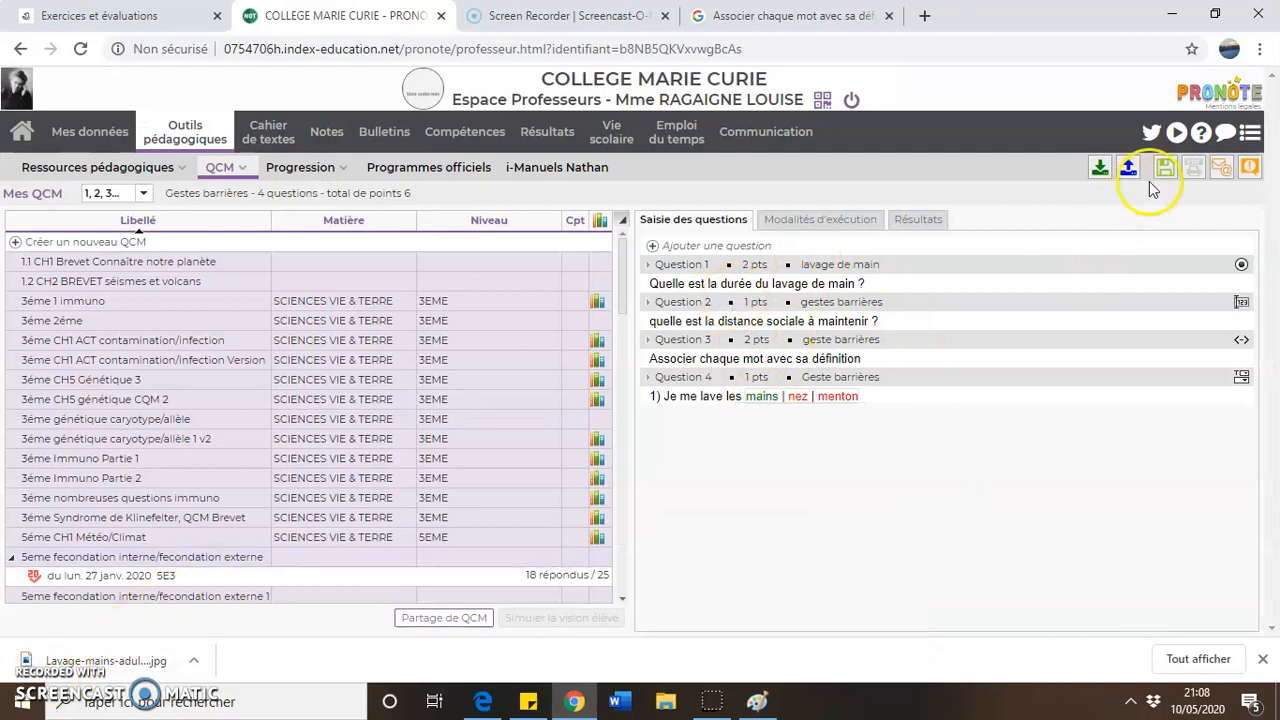
click(1165, 168)
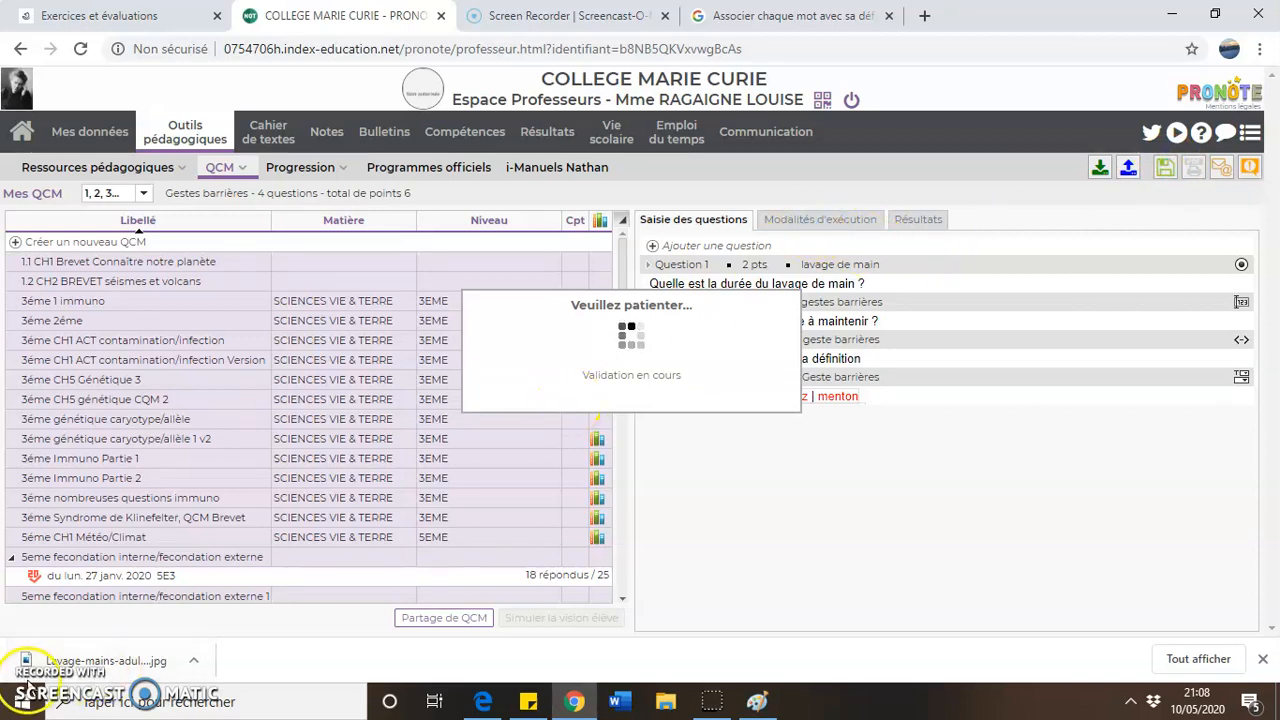
- Set the quiz's execution options to "Corrigé à la fin", with "Mélanger l'ordre des réponses proposées" and the student's perceived-difficulty feedback enabled
click(815, 219)
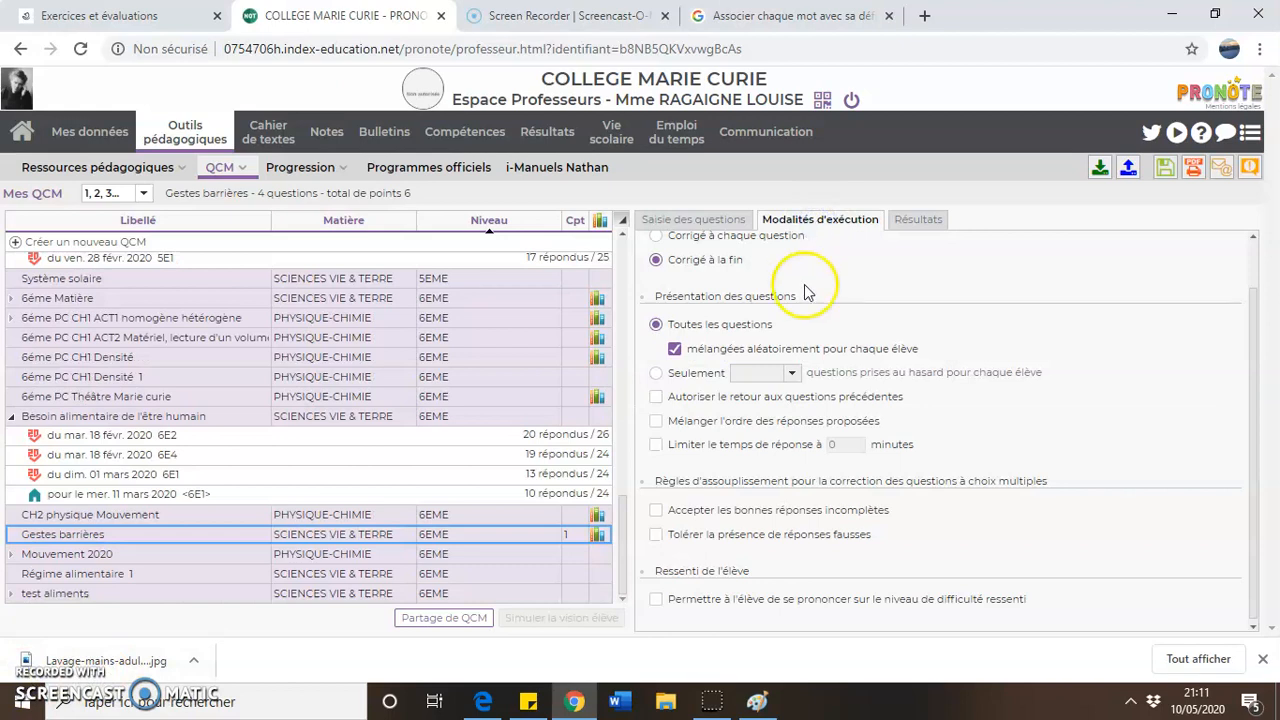
scroll(808, 291, up, 1)
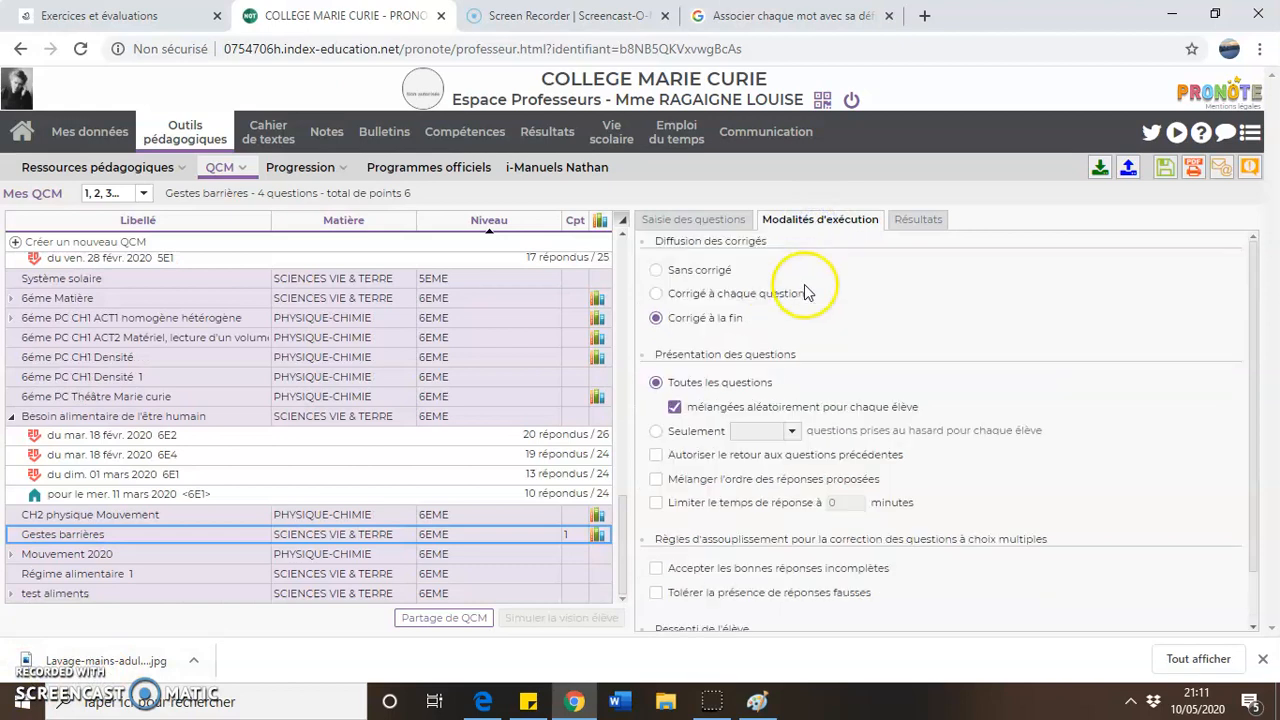
click(710, 293)
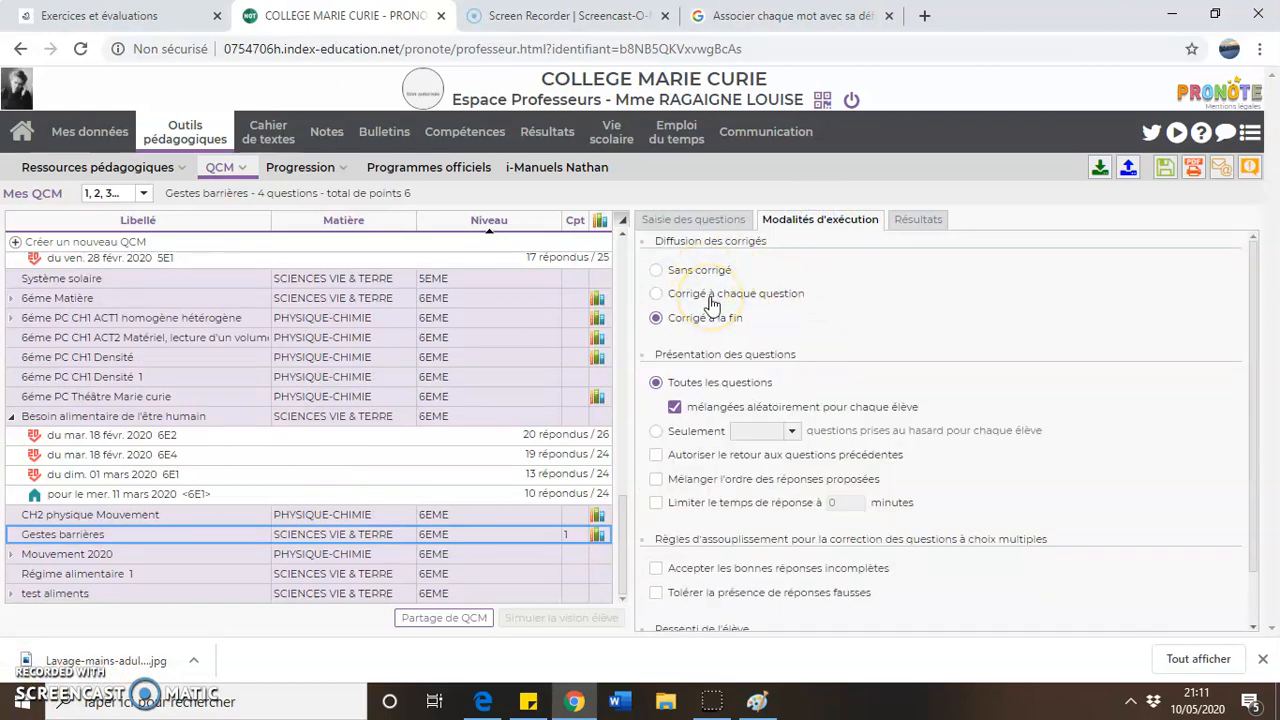
click(711, 318)
scroll(713, 332, down, 1)
scroll(713, 332, down, 2)
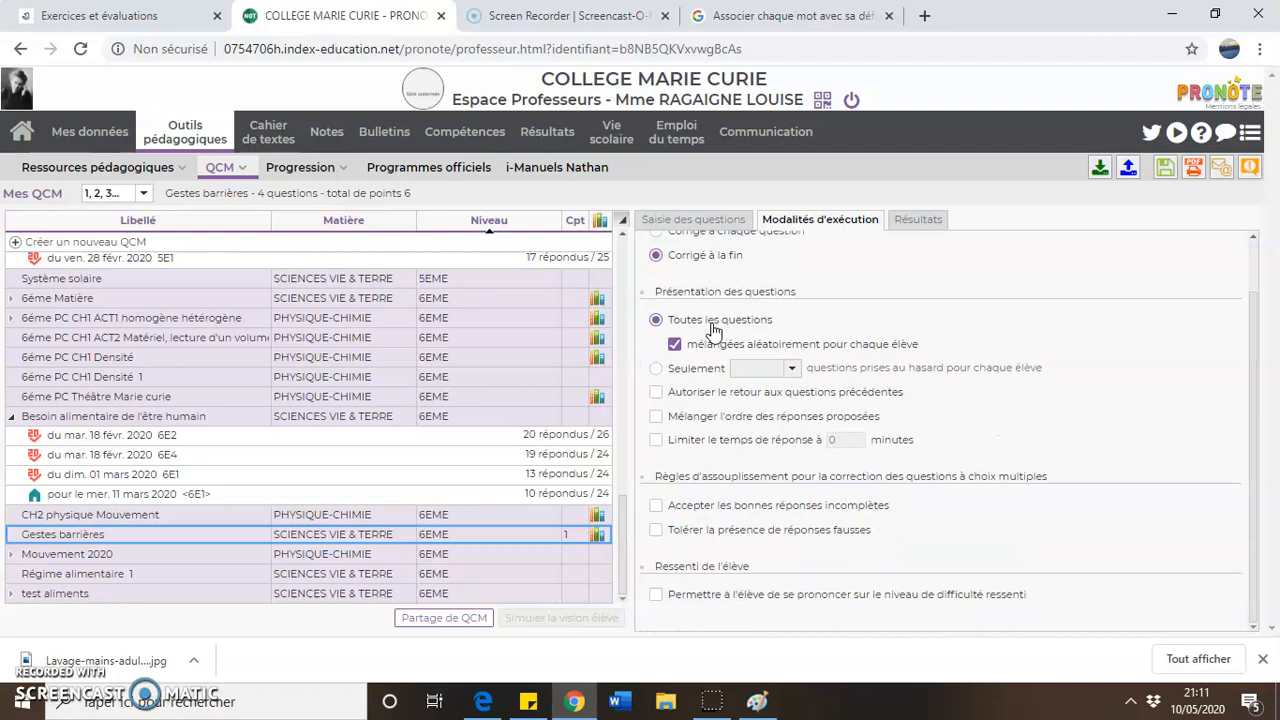
click(792, 321)
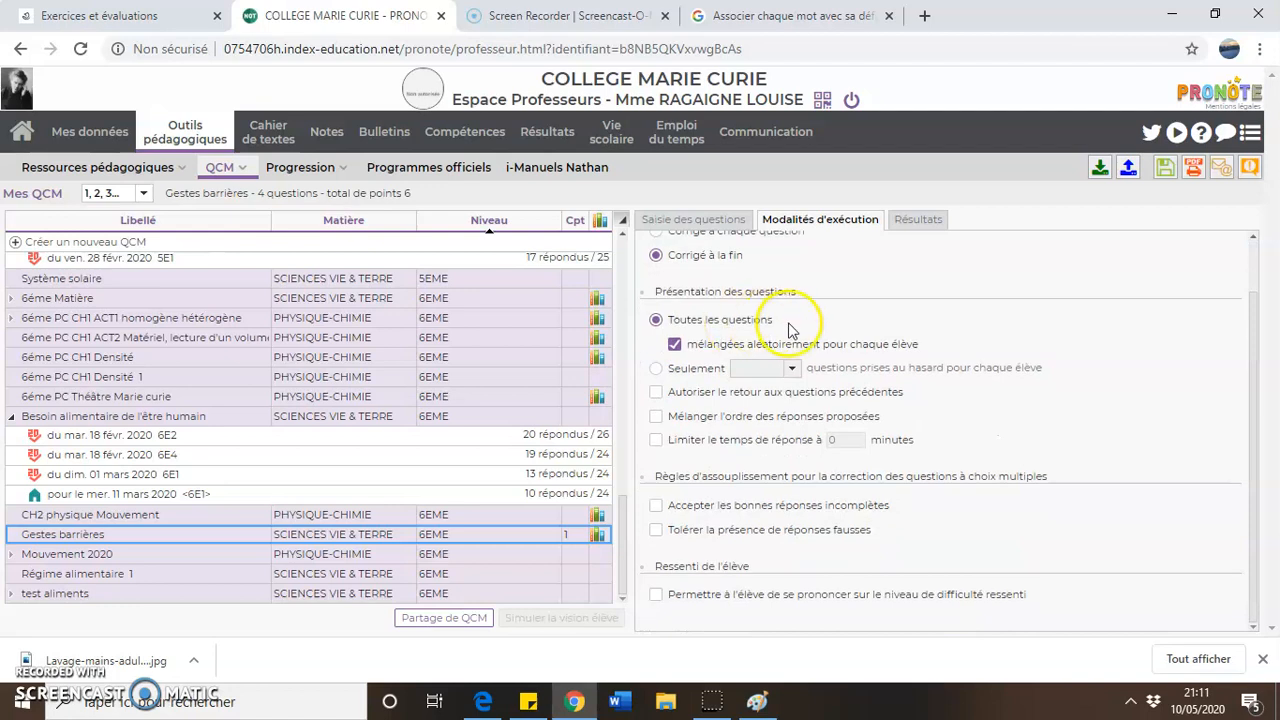
click(858, 341)
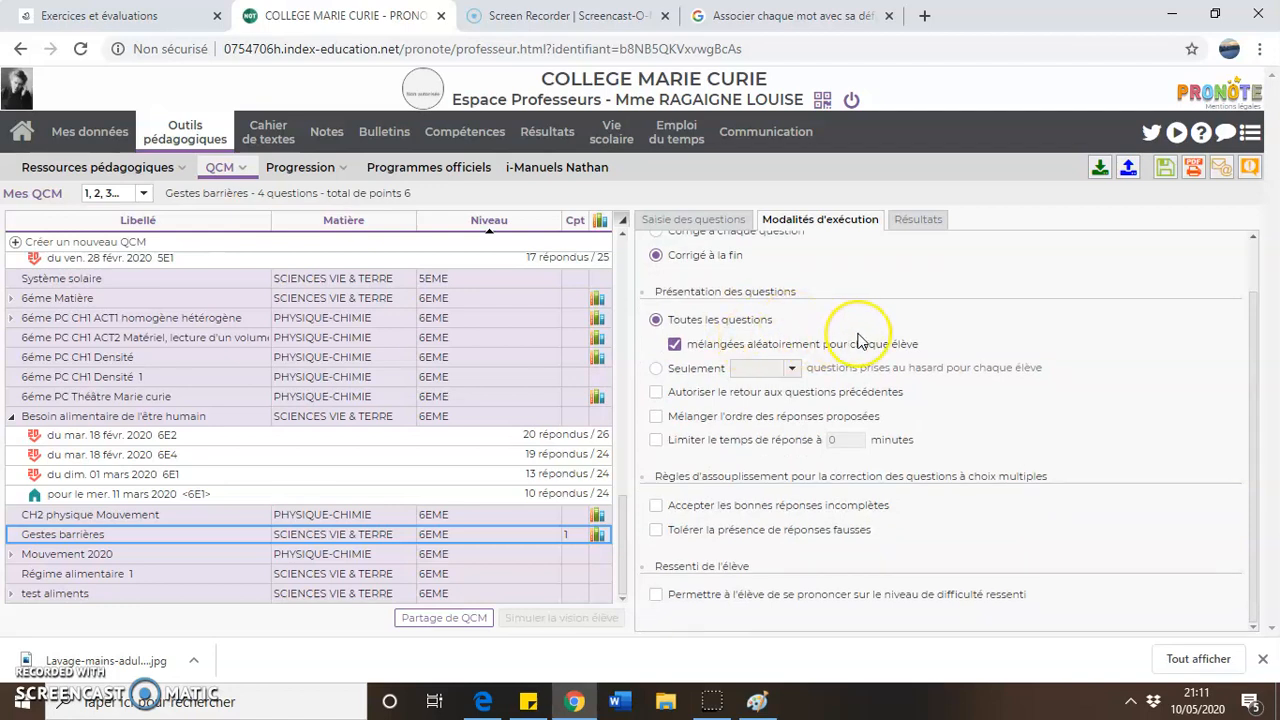
click(657, 418)
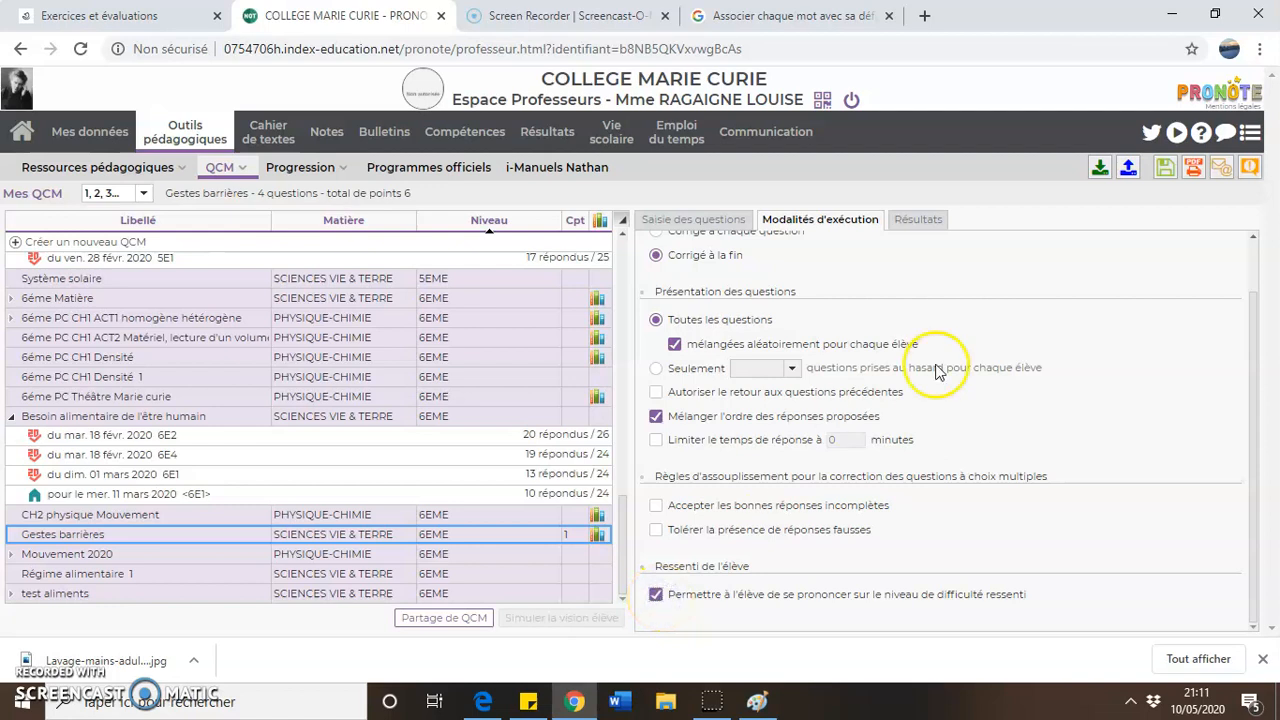
- Examine the results for "Gestes barrières" and for the 6E1 sessions of "Besoin alimentaire de l'être humain" dated 01 mars and 11 mars 2020
scroll(934, 370, up, 2)
click(920, 222)
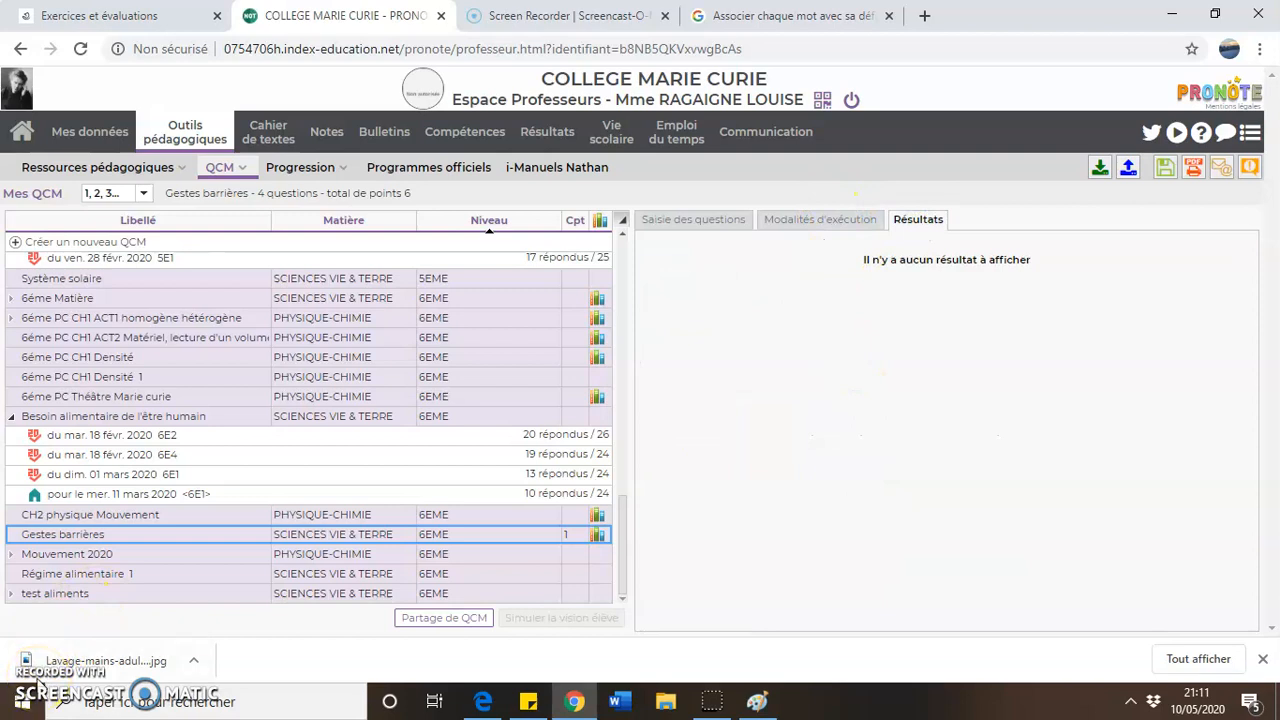
click(110, 474)
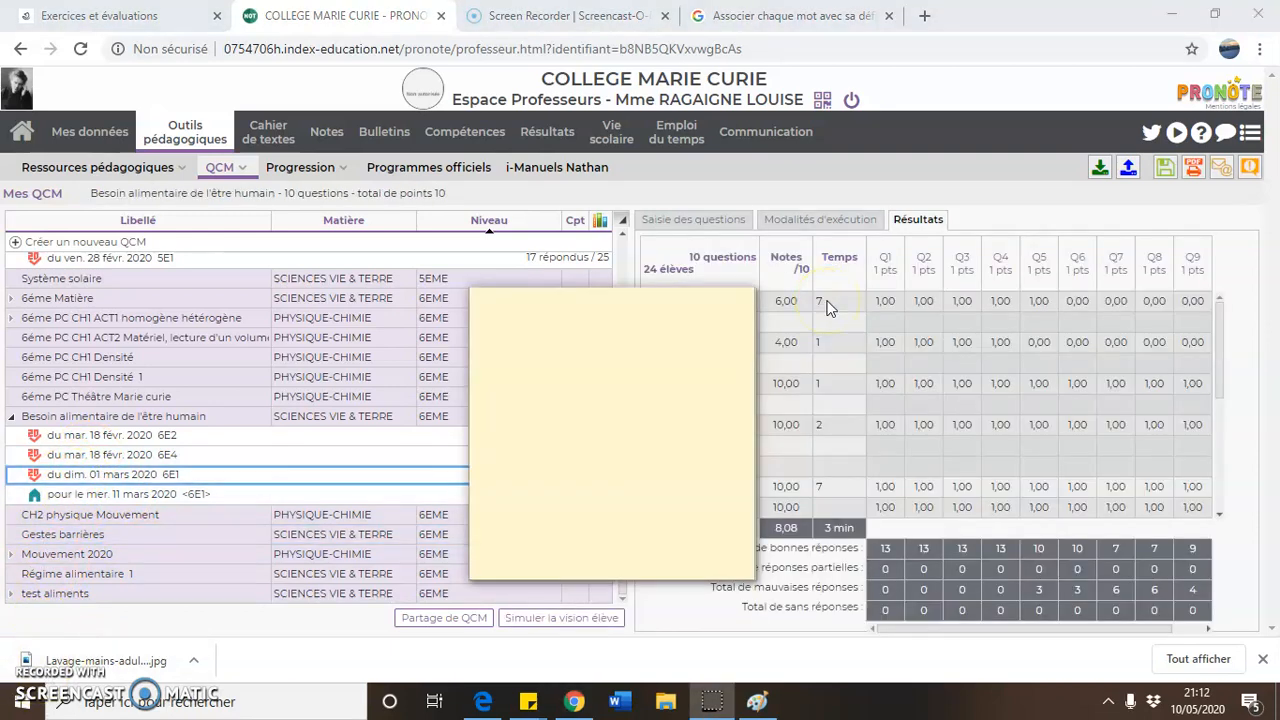
click(40, 482)
mouse_move(1076, 308)
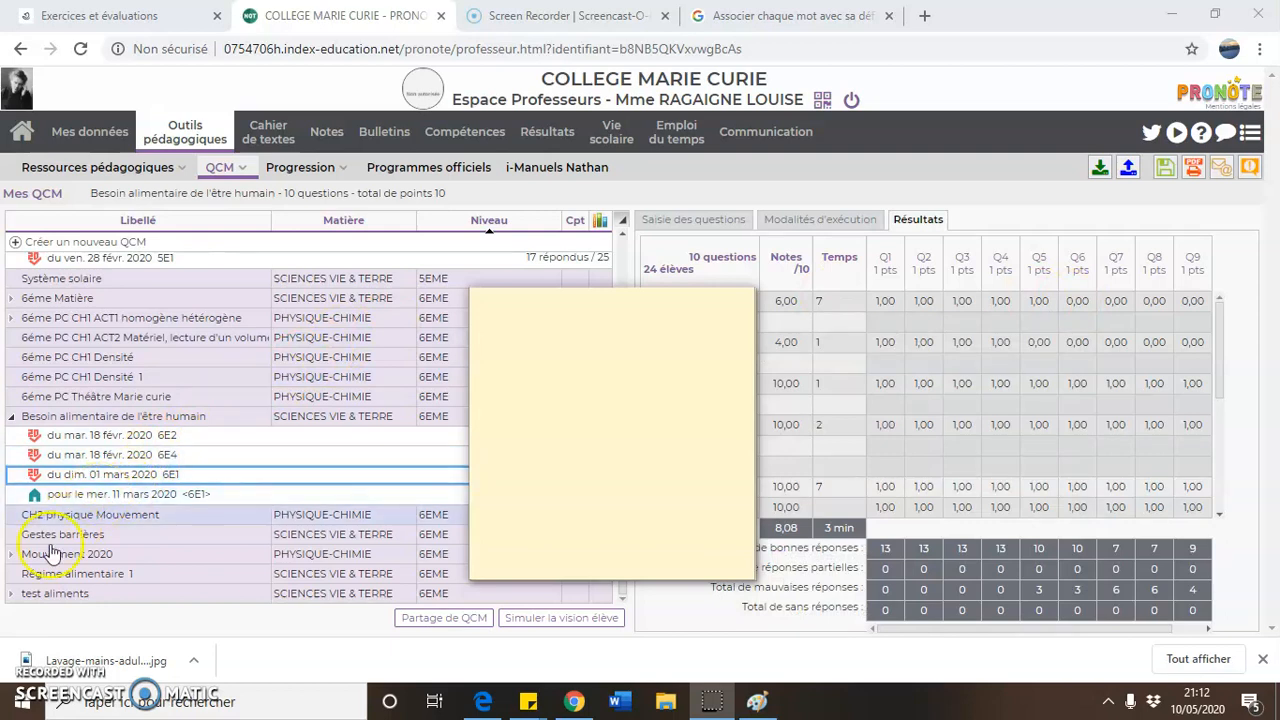
click(100, 496)
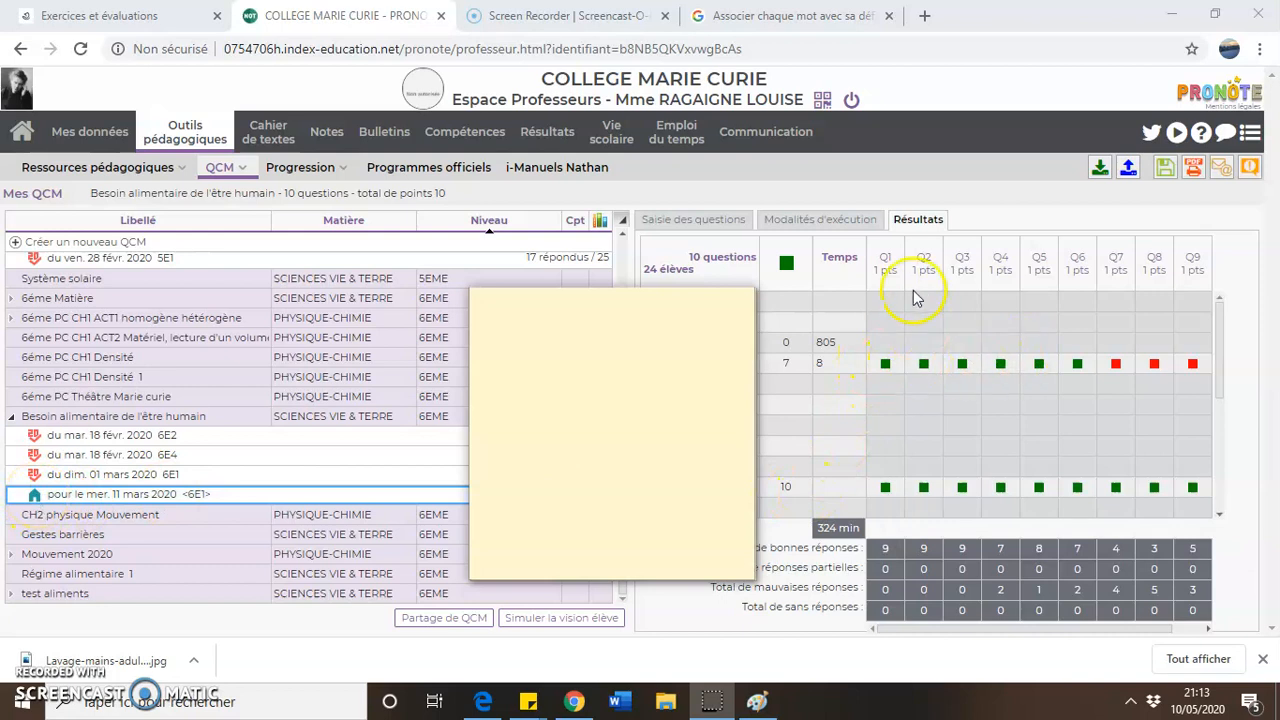
mouse_move(889, 375)
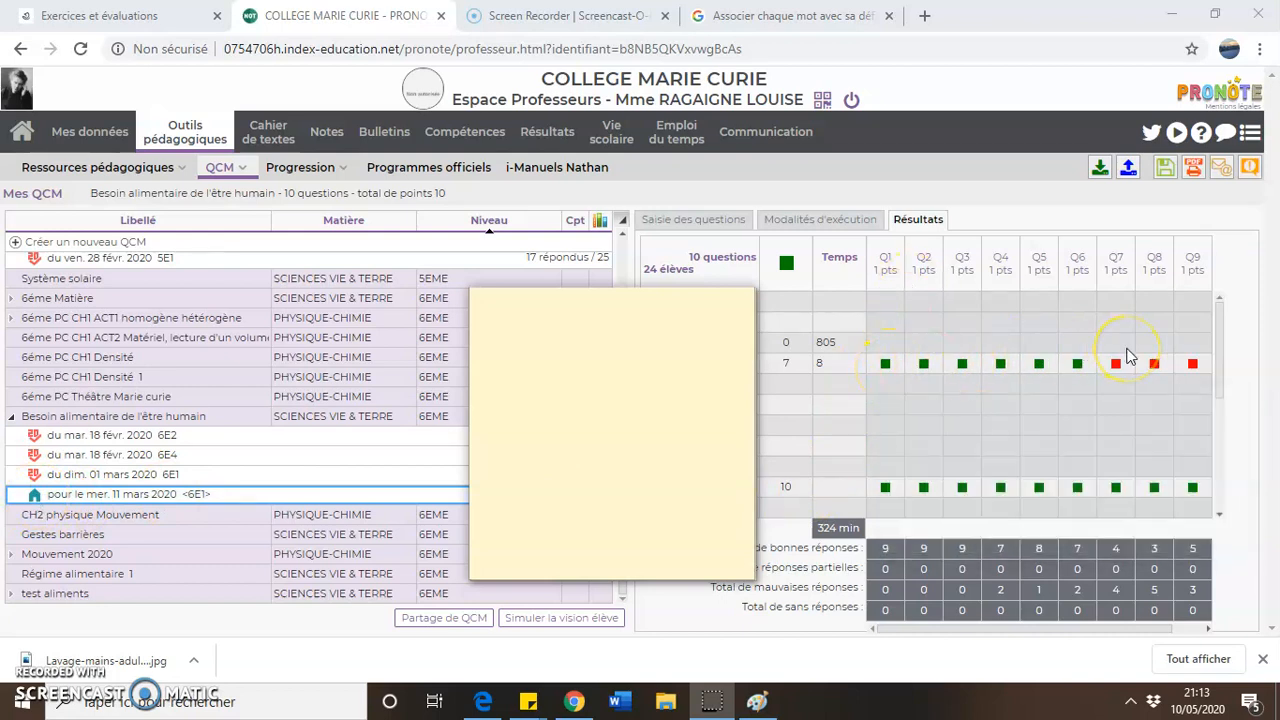
click(34, 498)
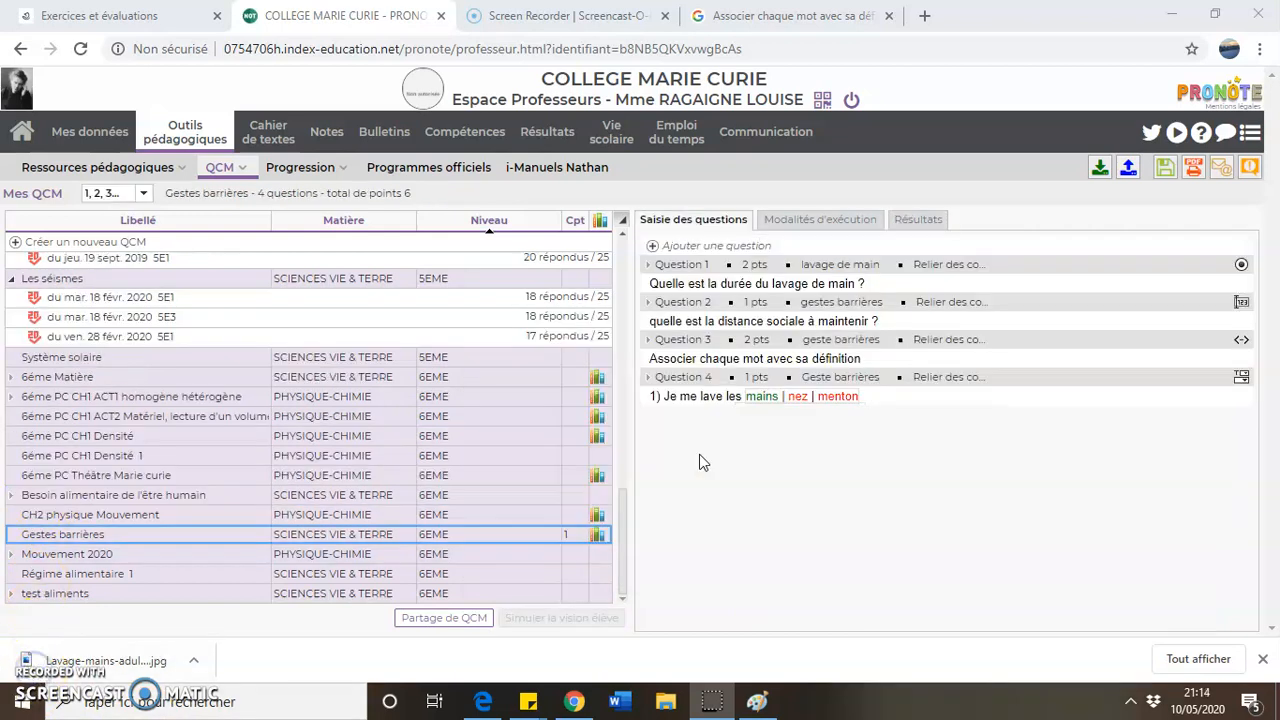
- Duplicate question 2, "quelle est la distance sociale à maintenir ?", in the "Gestes barrières" quiz
click(686, 306)
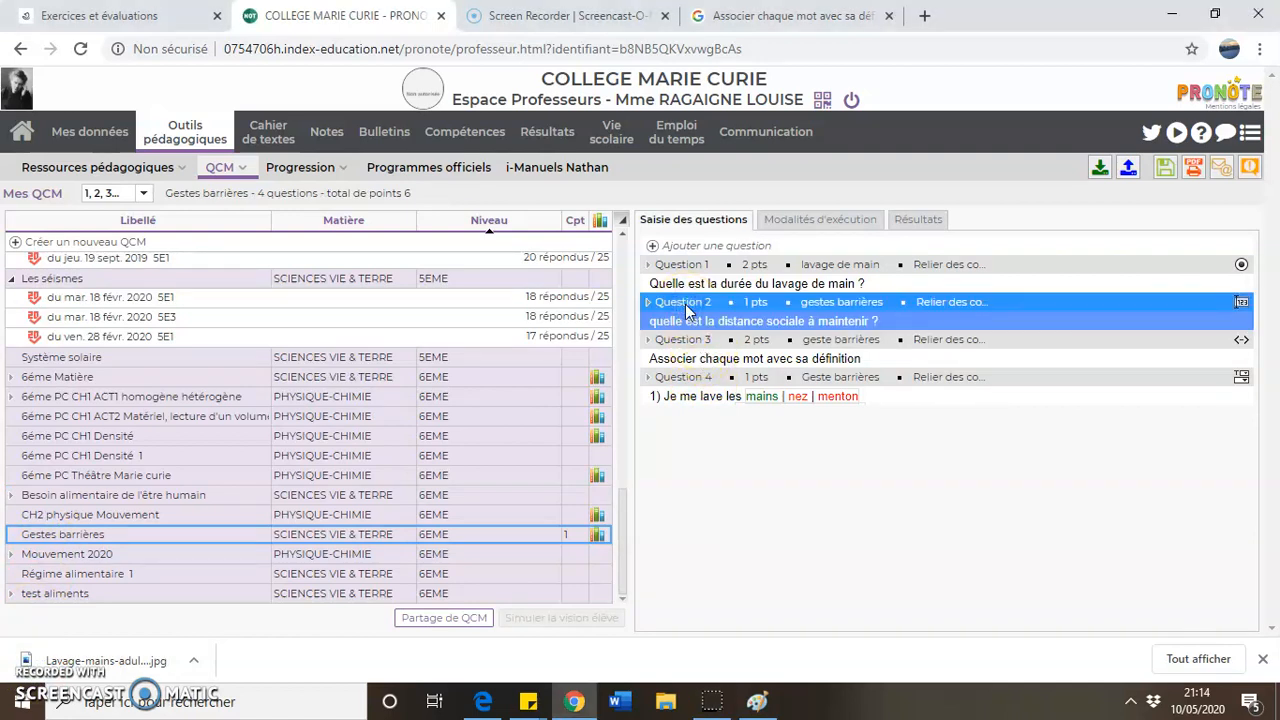
right_click(685, 304)
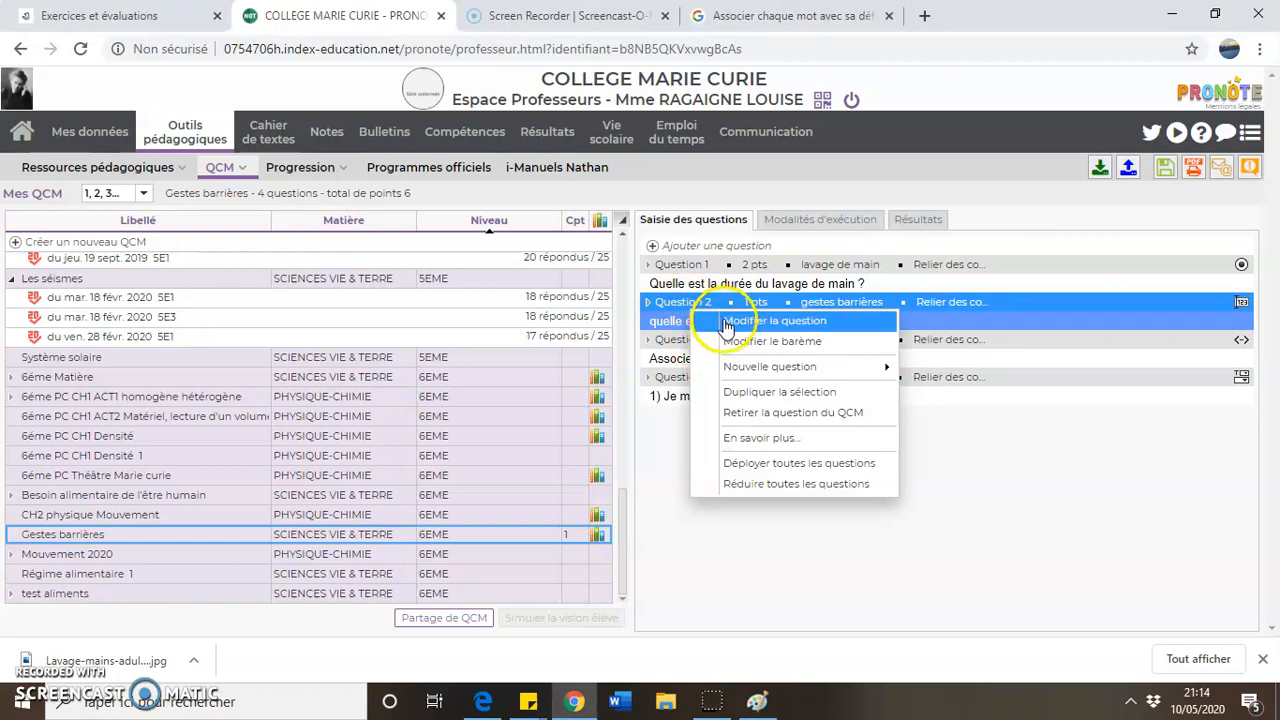
click(750, 392)
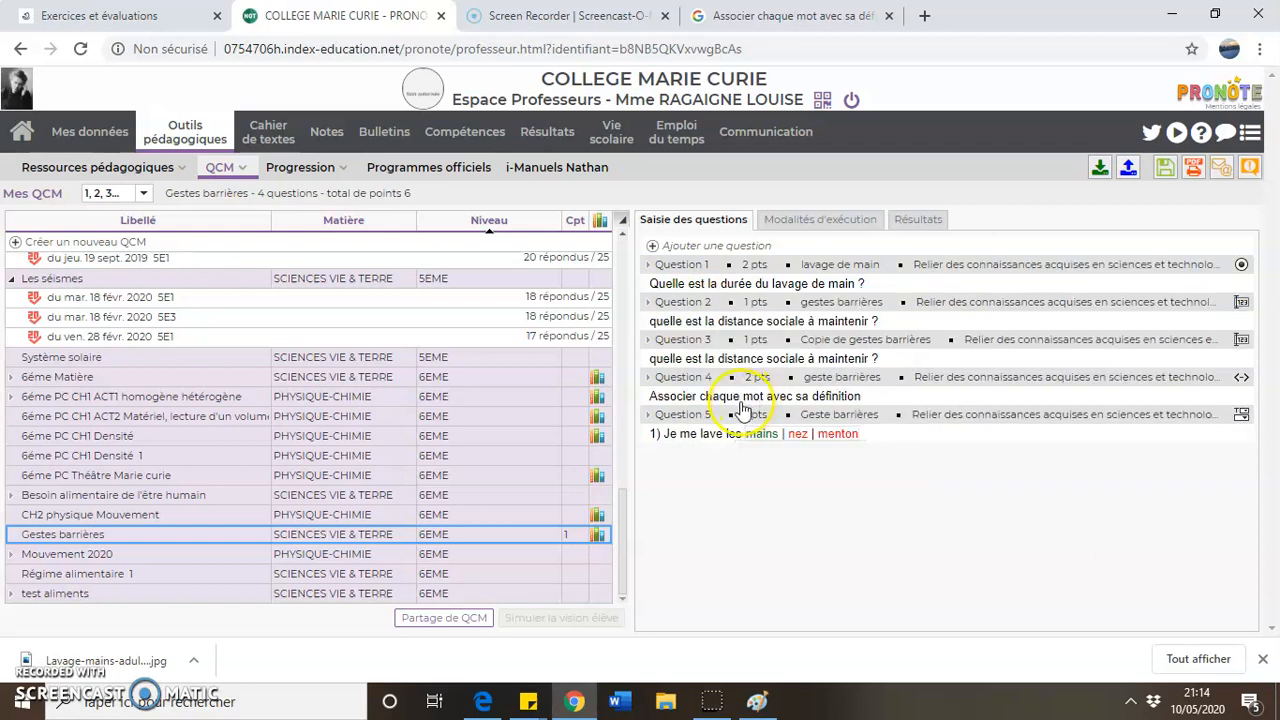
- Remove the duplicated "Copie de gestes barrières" question from the quiz and confirm the removal
click(708, 345)
right_click(709, 346)
mouse_move(770, 410)
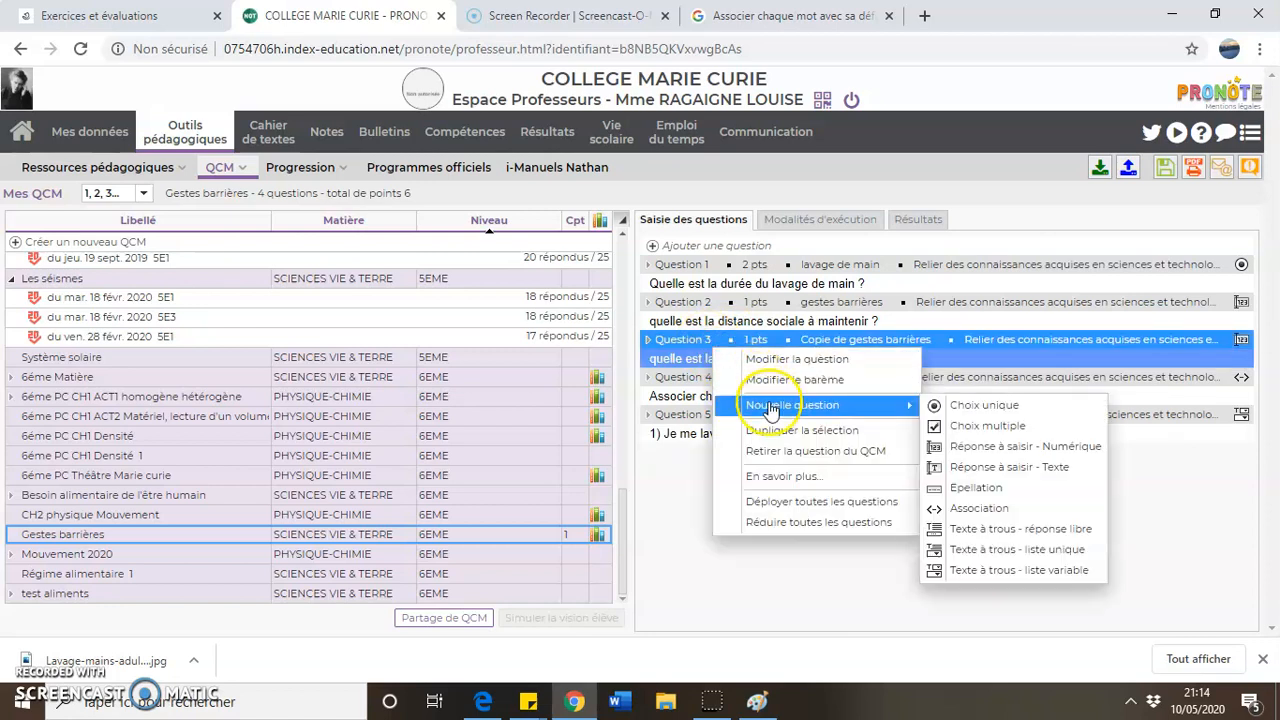
click(785, 452)
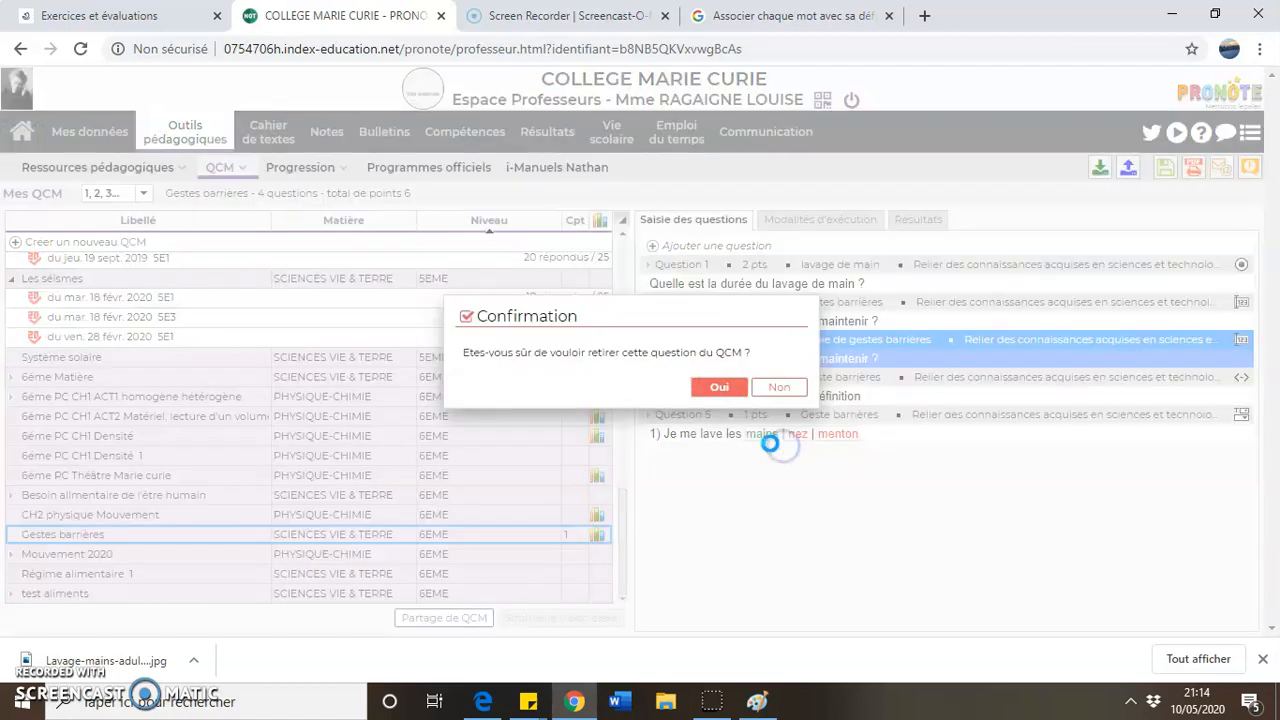
click(724, 389)
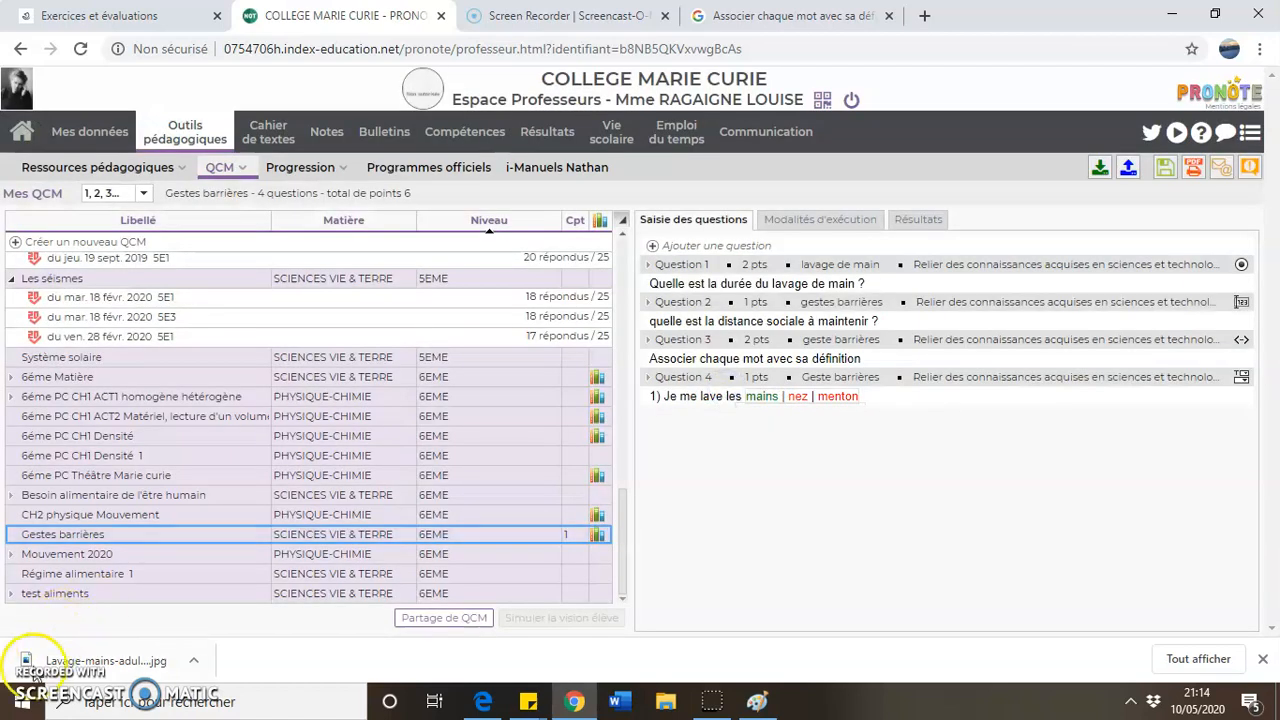
right_click(74, 534)
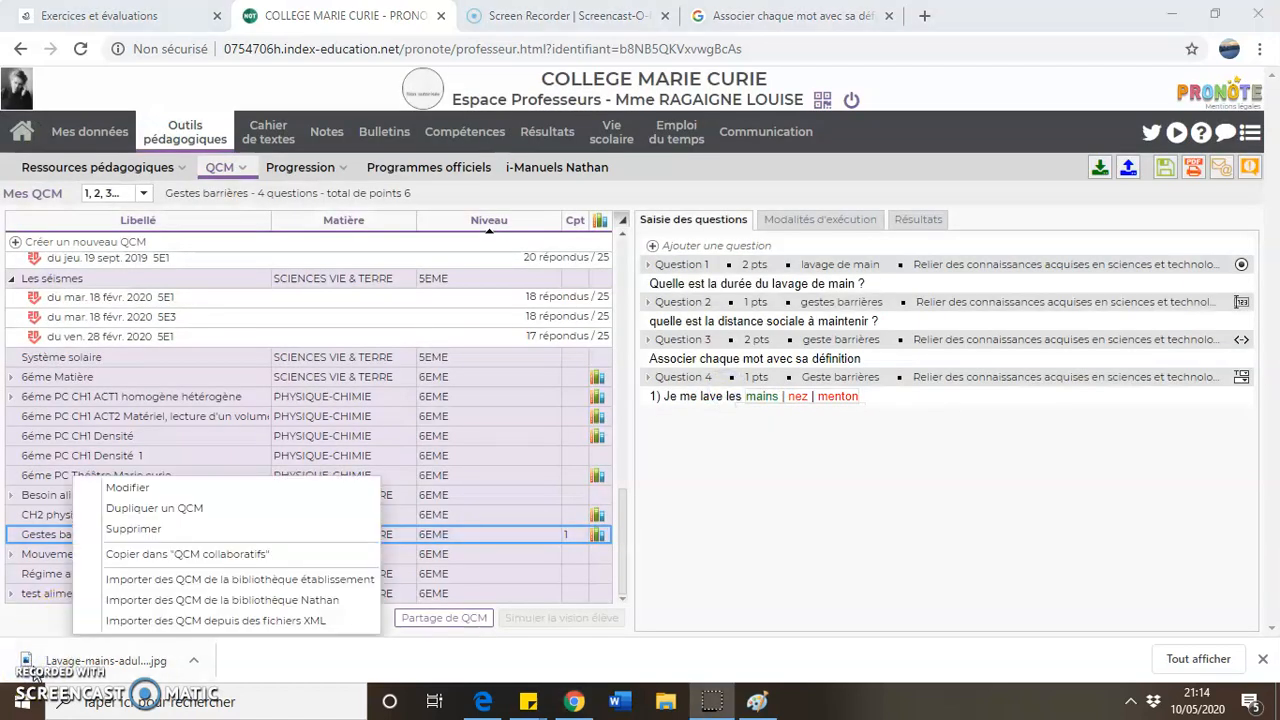
- Start a new graded assignment for class 4E2 in the grade entry and associate the 6EME quiz "Gestes barrières" with it
click(326, 136)
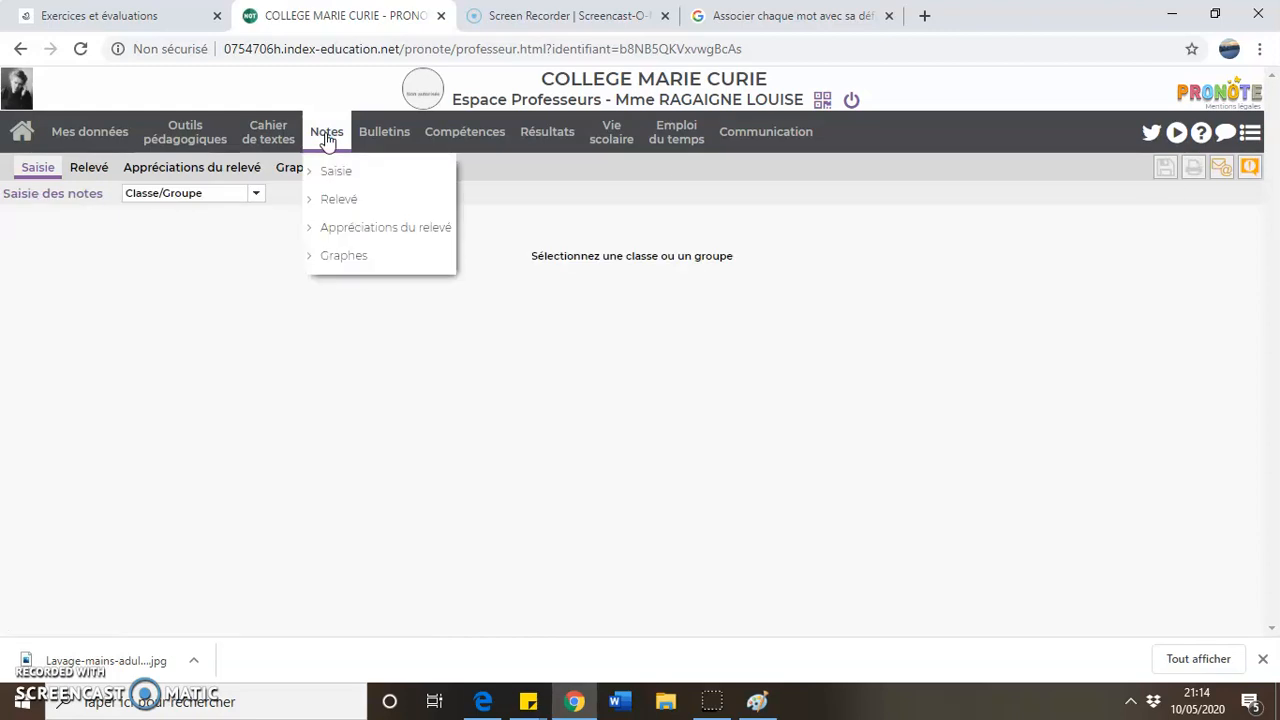
click(150, 196)
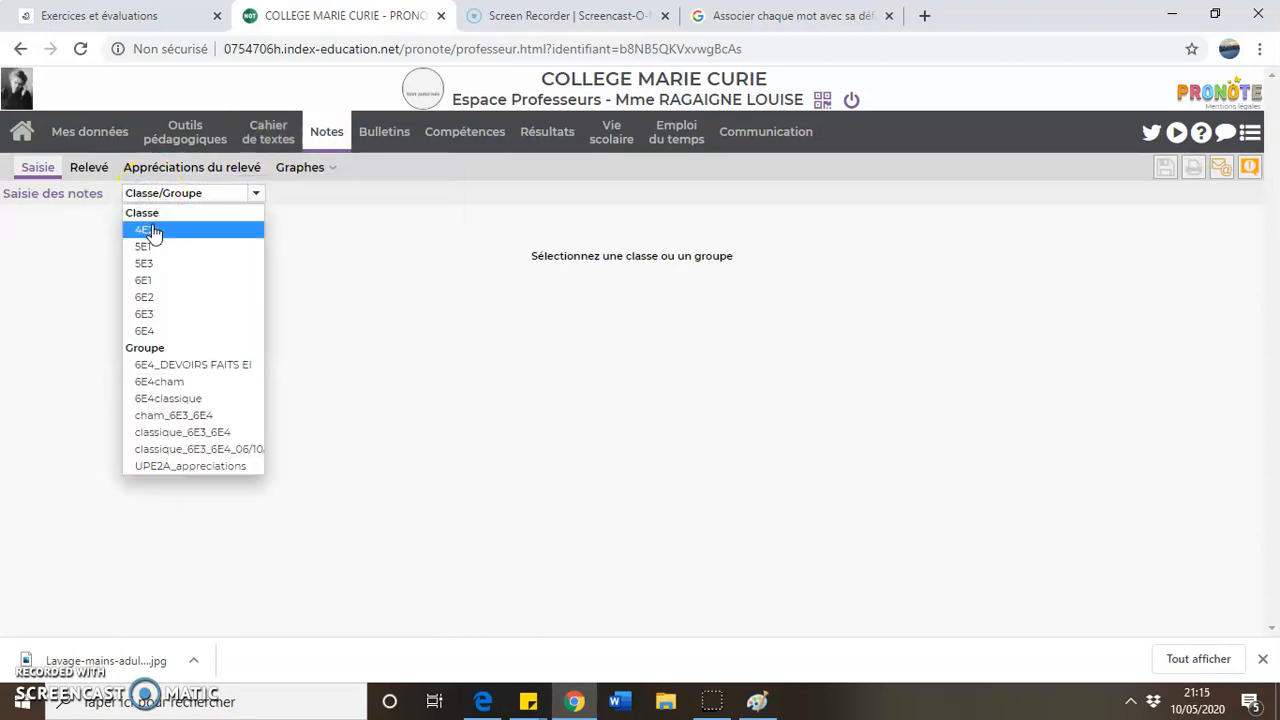
click(150, 230)
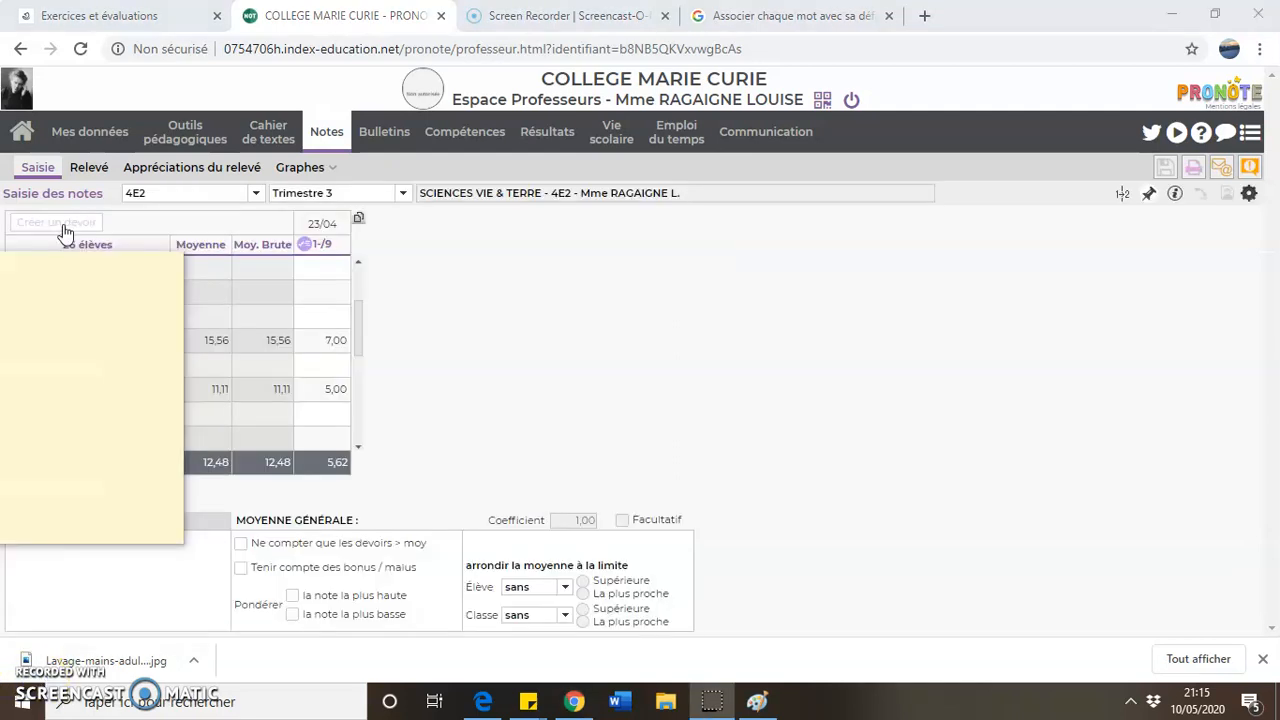
click(61, 228)
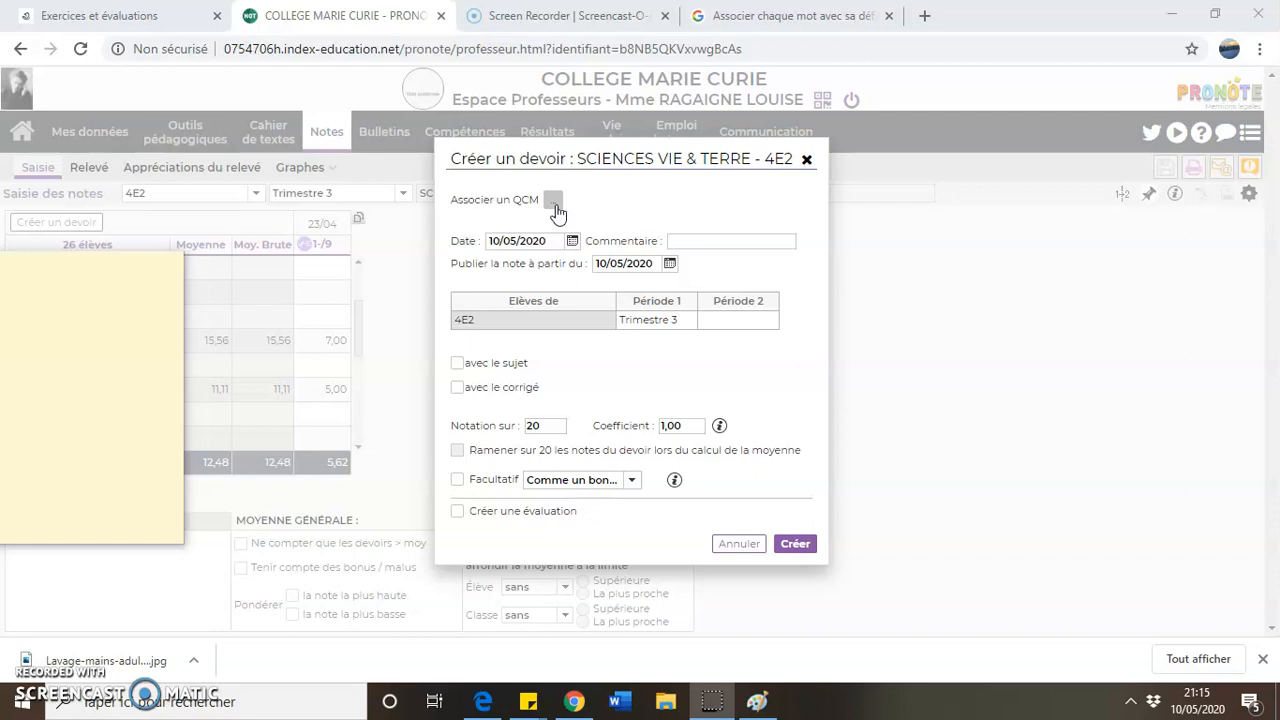
click(554, 206)
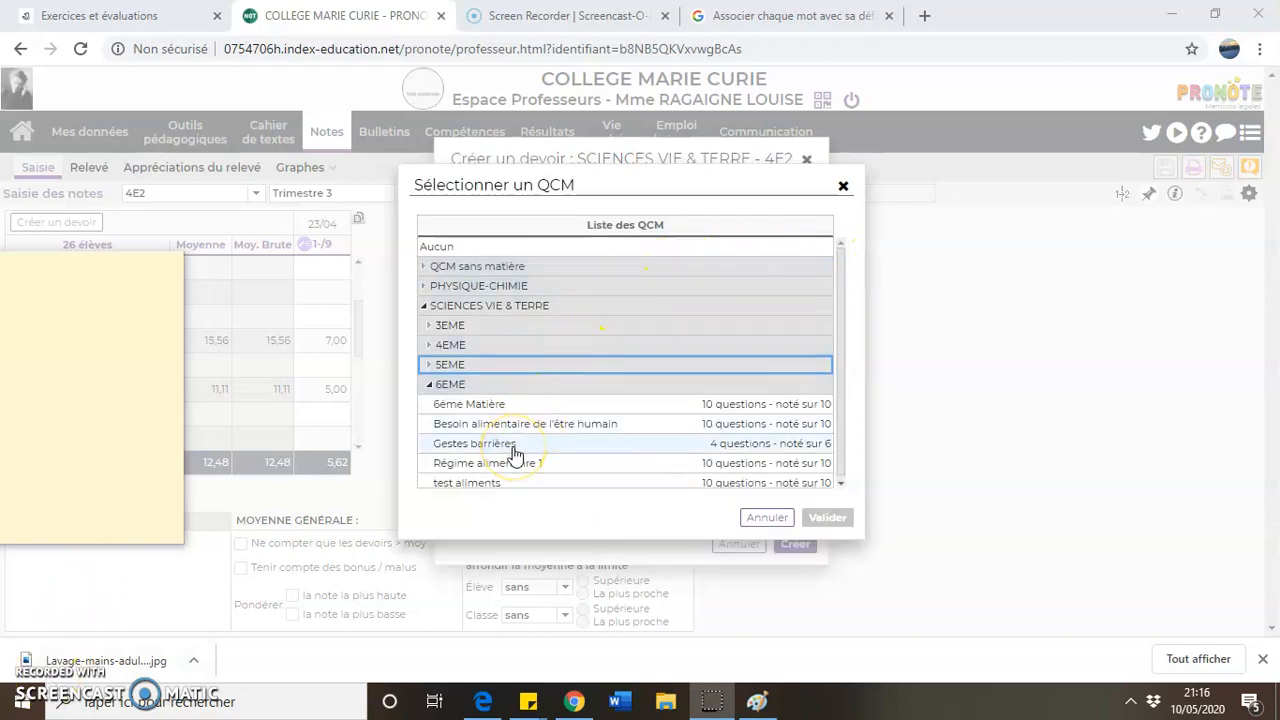
click(550, 444)
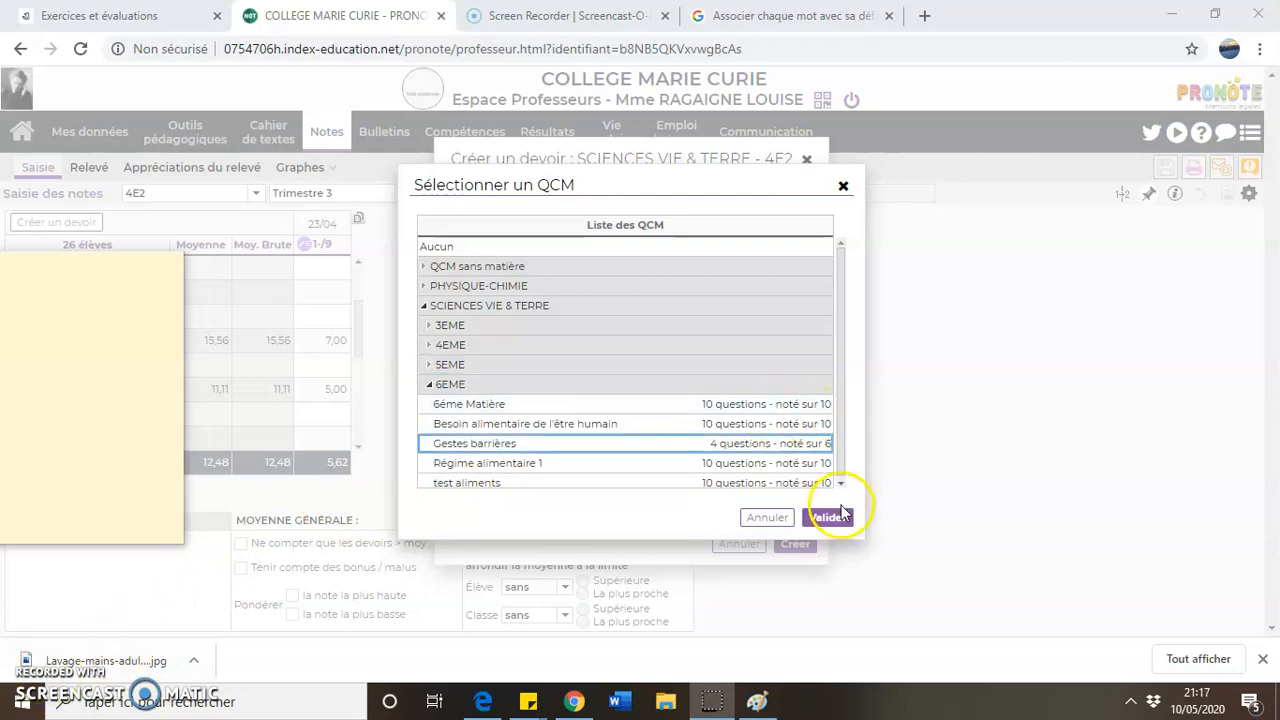
click(842, 521)
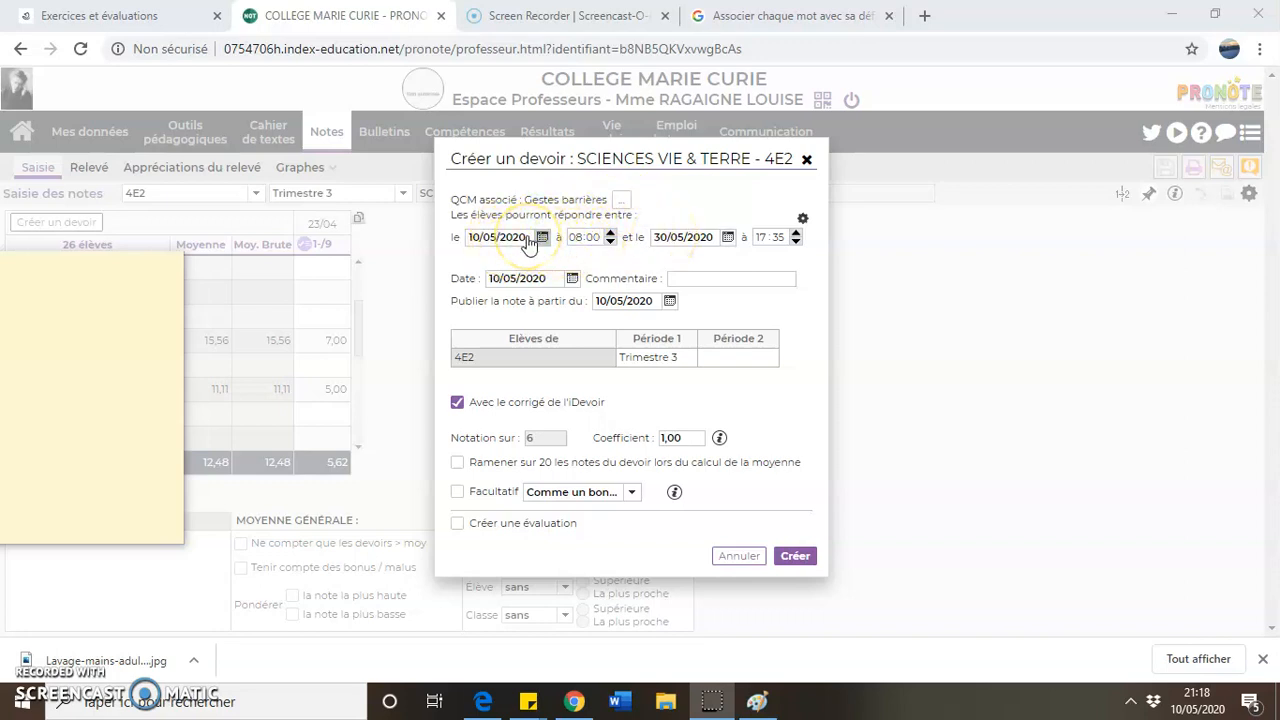
- Check the assignment's answering period and read the help on how optional assignments count, closing it when done
click(685, 248)
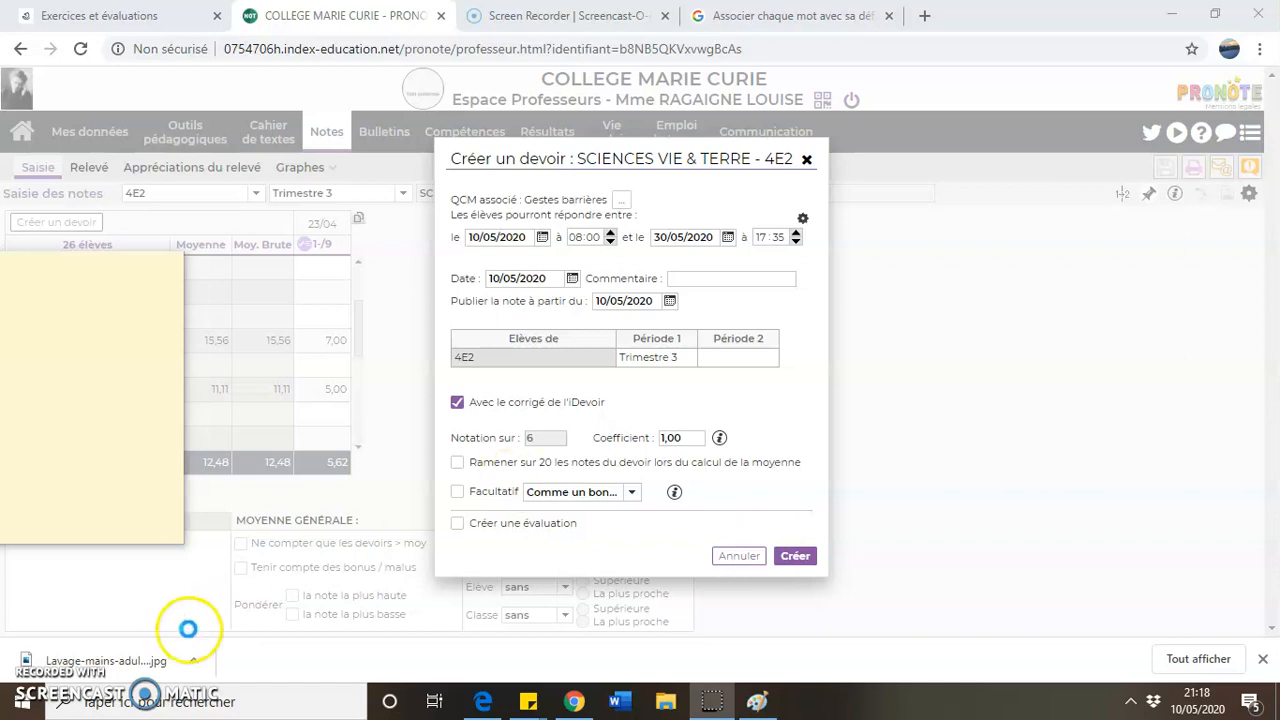
click(674, 491)
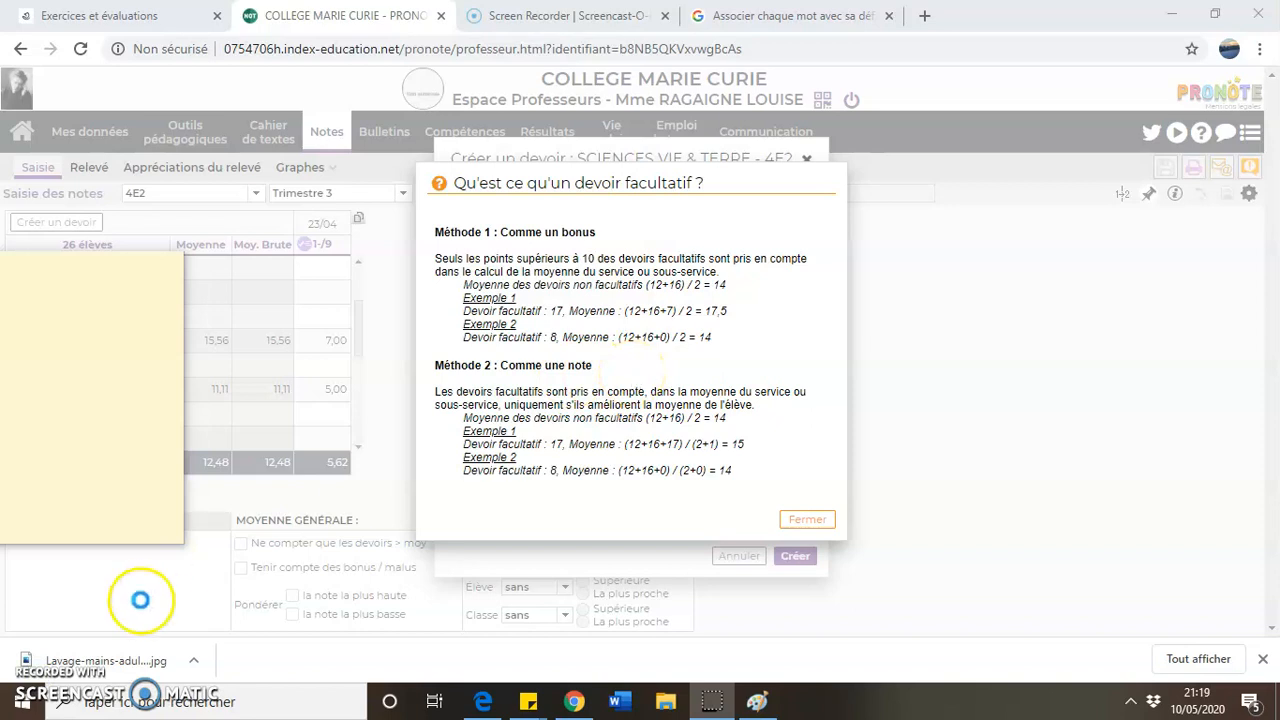
click(807, 520)
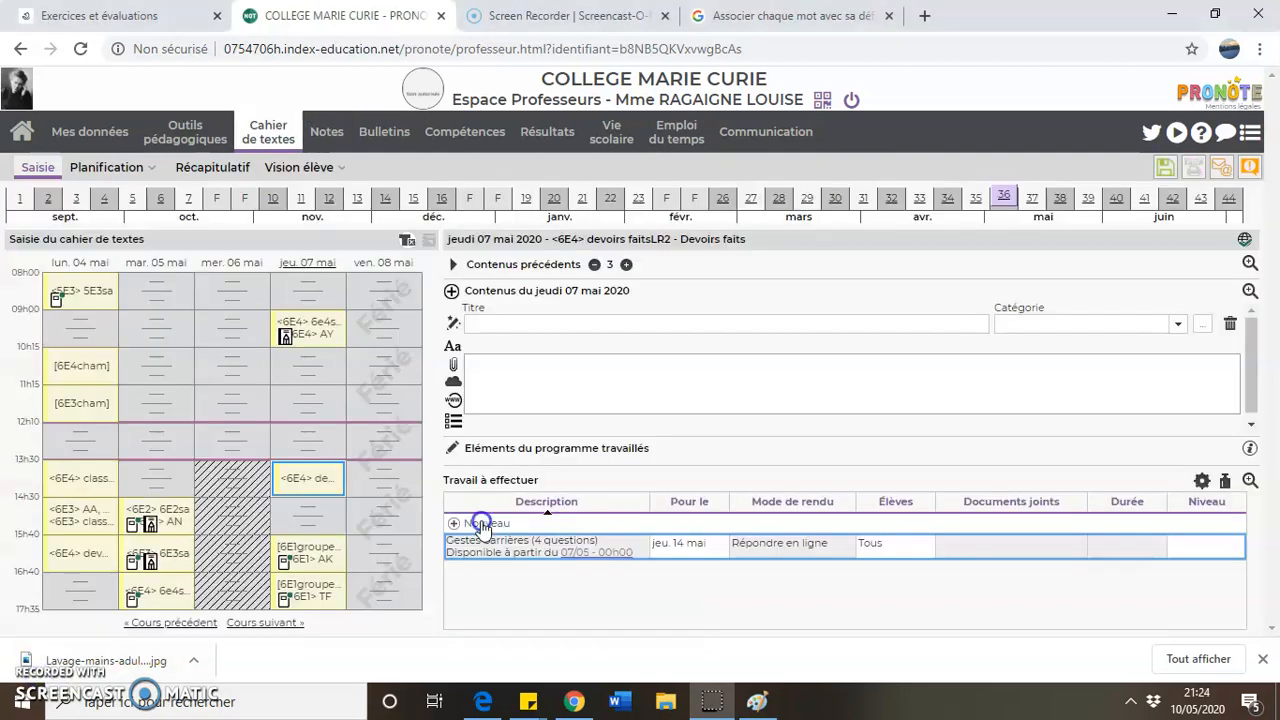
- Add the "Gestes barrières" QCM as a second piece of homework in the 6E4 "devoirs faits" lesson of 07 mai 2020
click(480, 525)
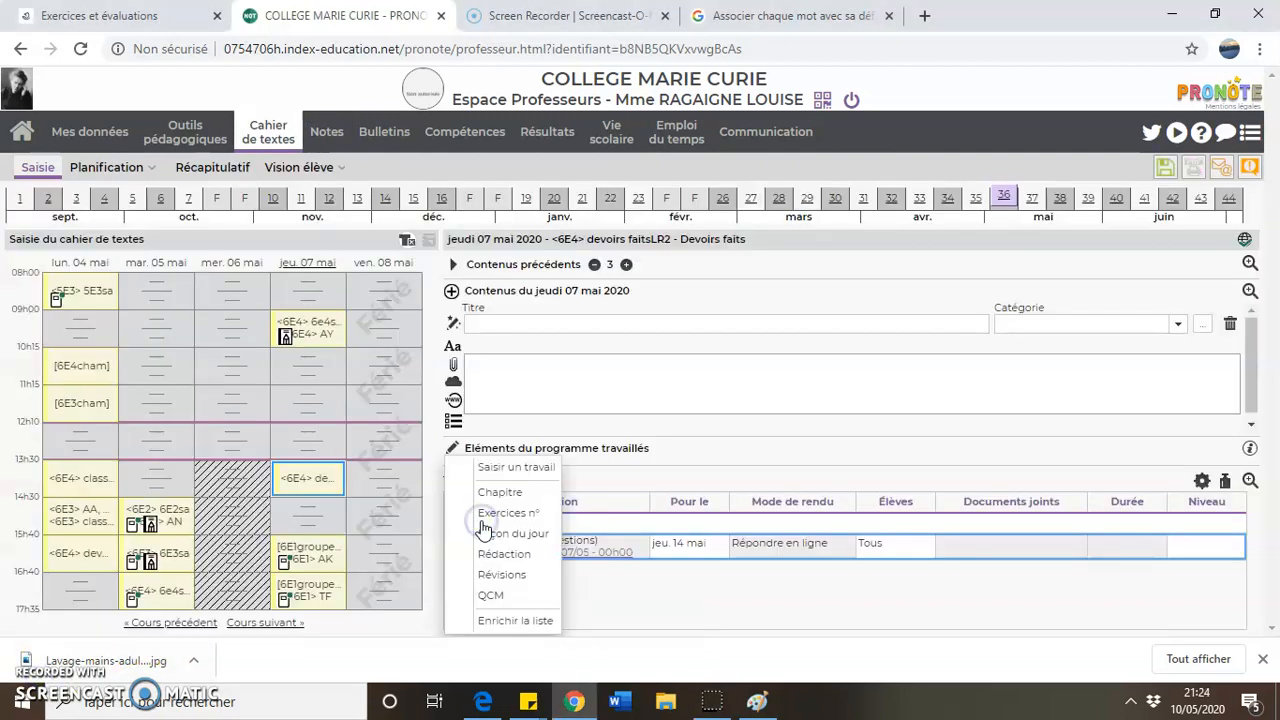
click(495, 597)
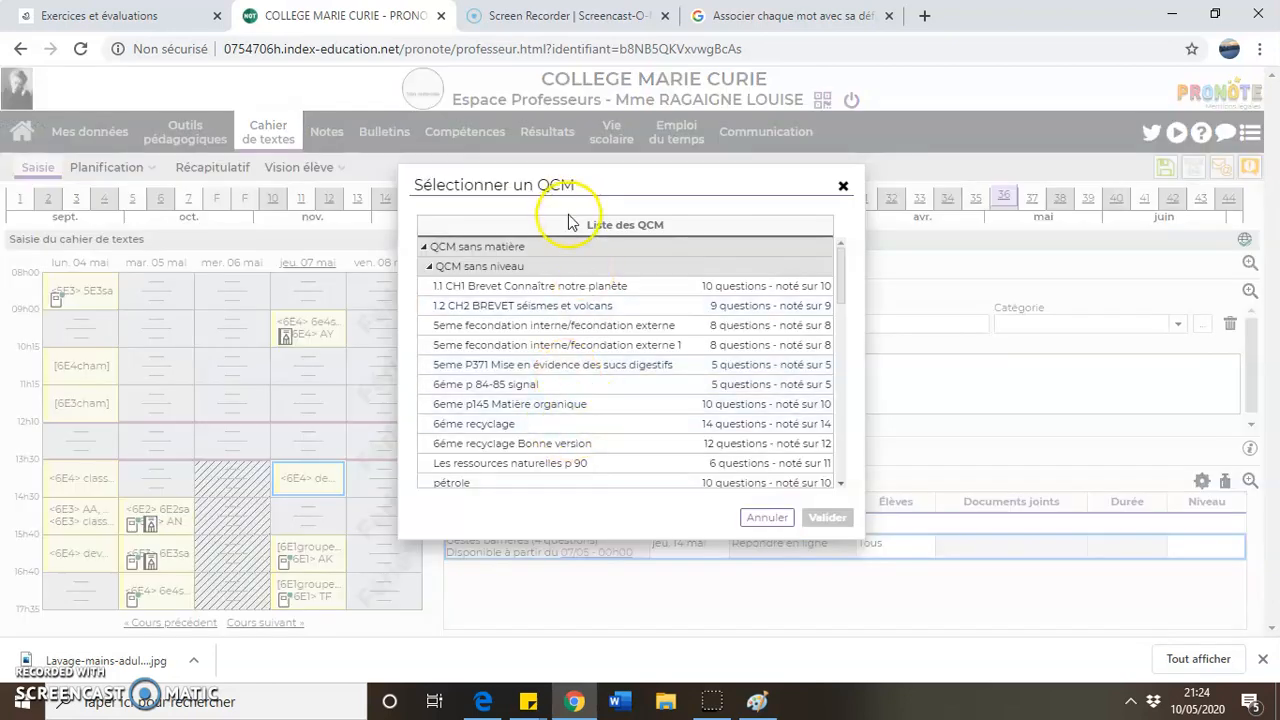
drag(838, 280, 834, 480)
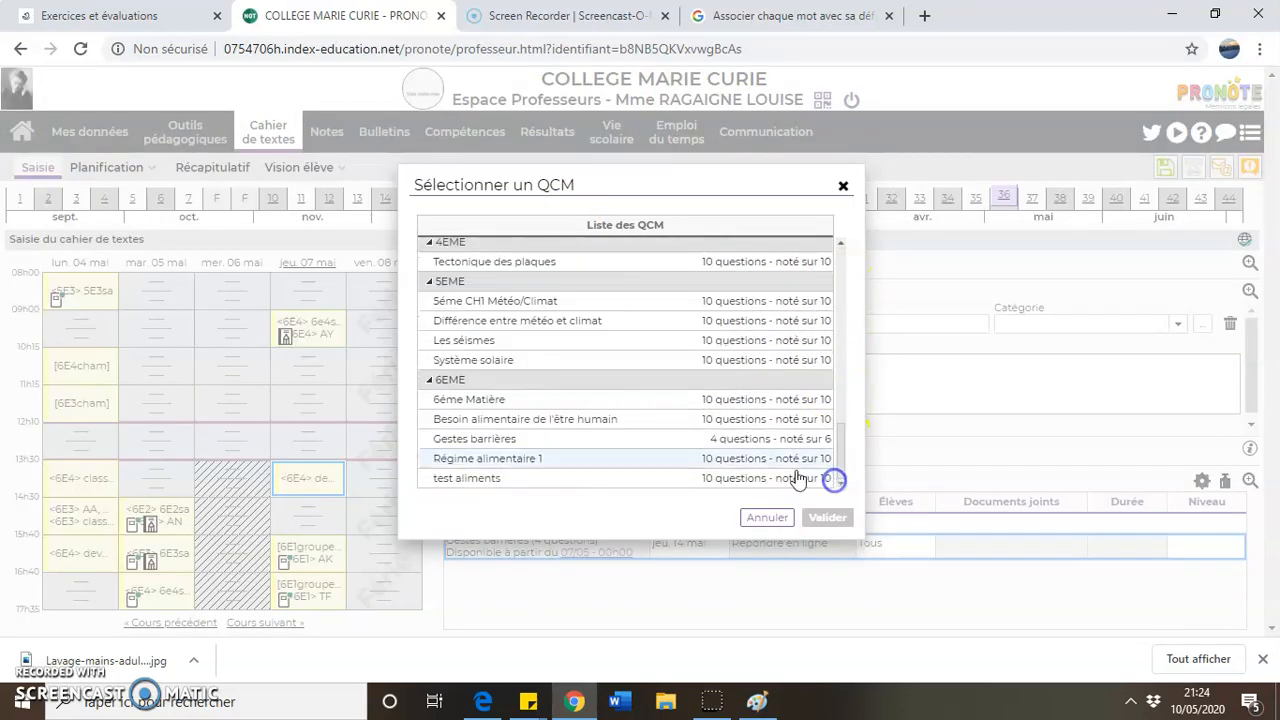
click(543, 436)
click(845, 519)
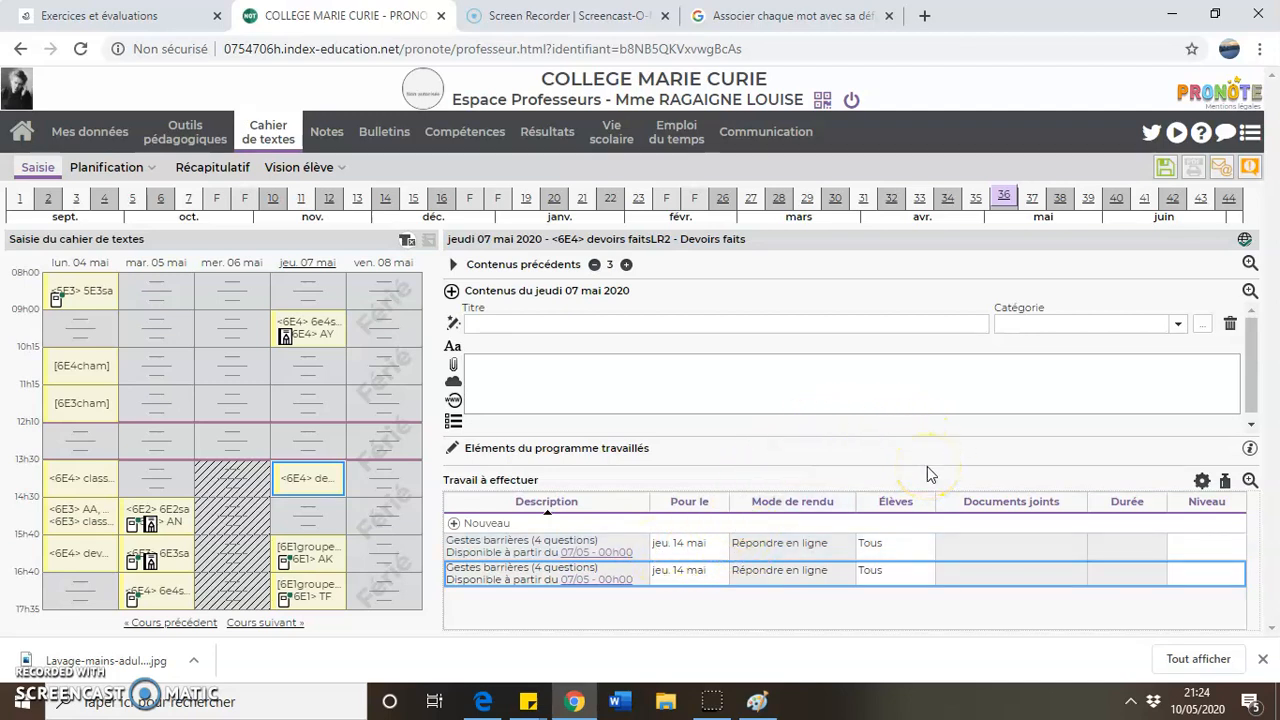
- Delete the second "Gestes barrières" homework entry from the 07 mai 2020 lesson and confirm the deletion
right_click(530, 566)
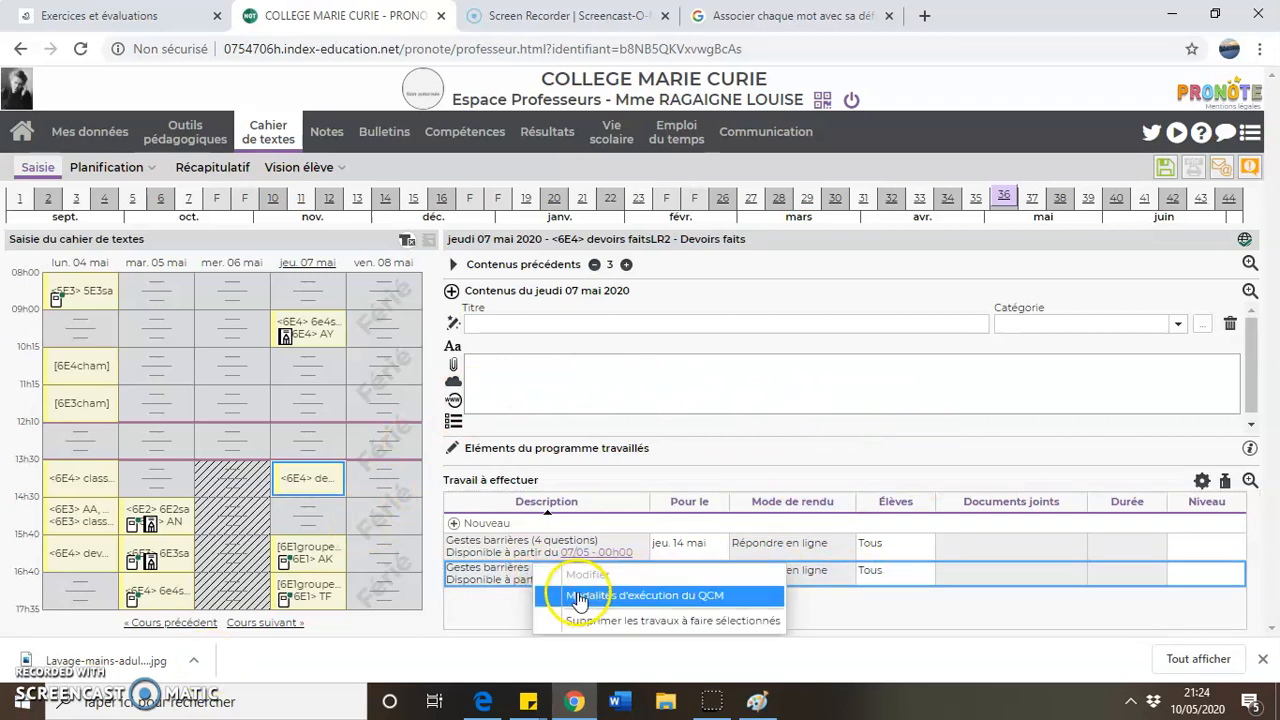
click(586, 621)
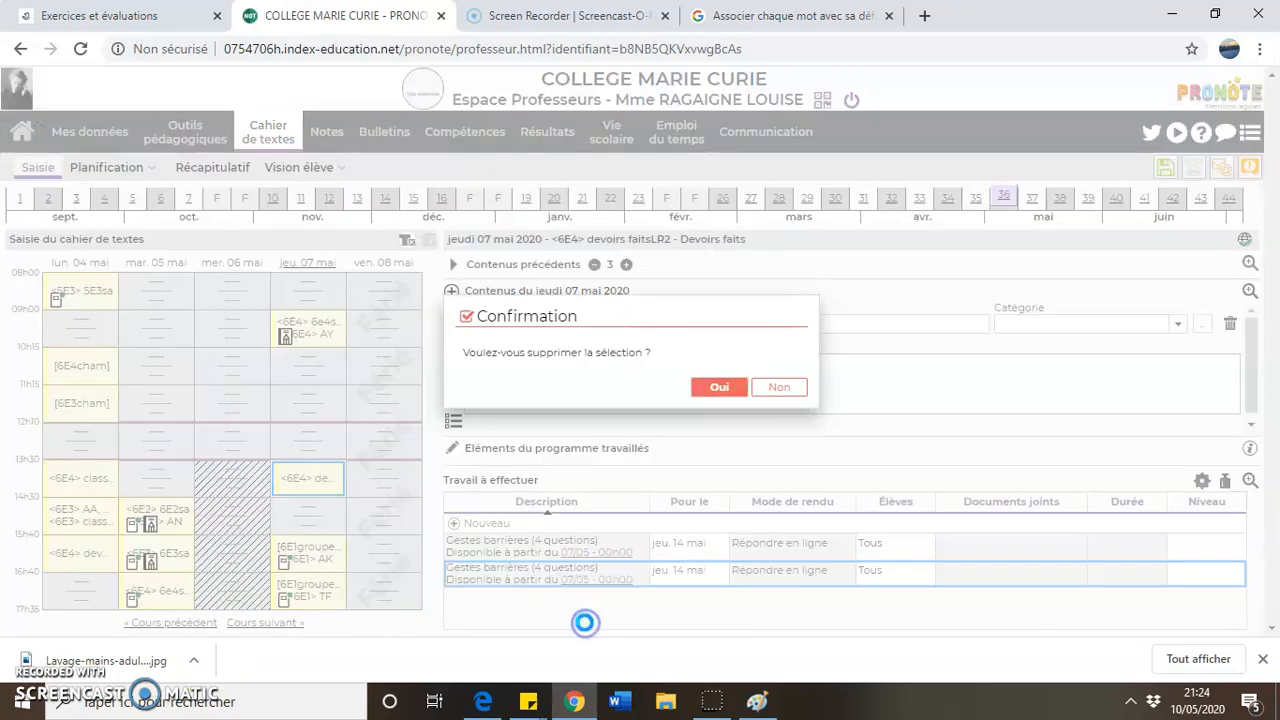
click(716, 390)
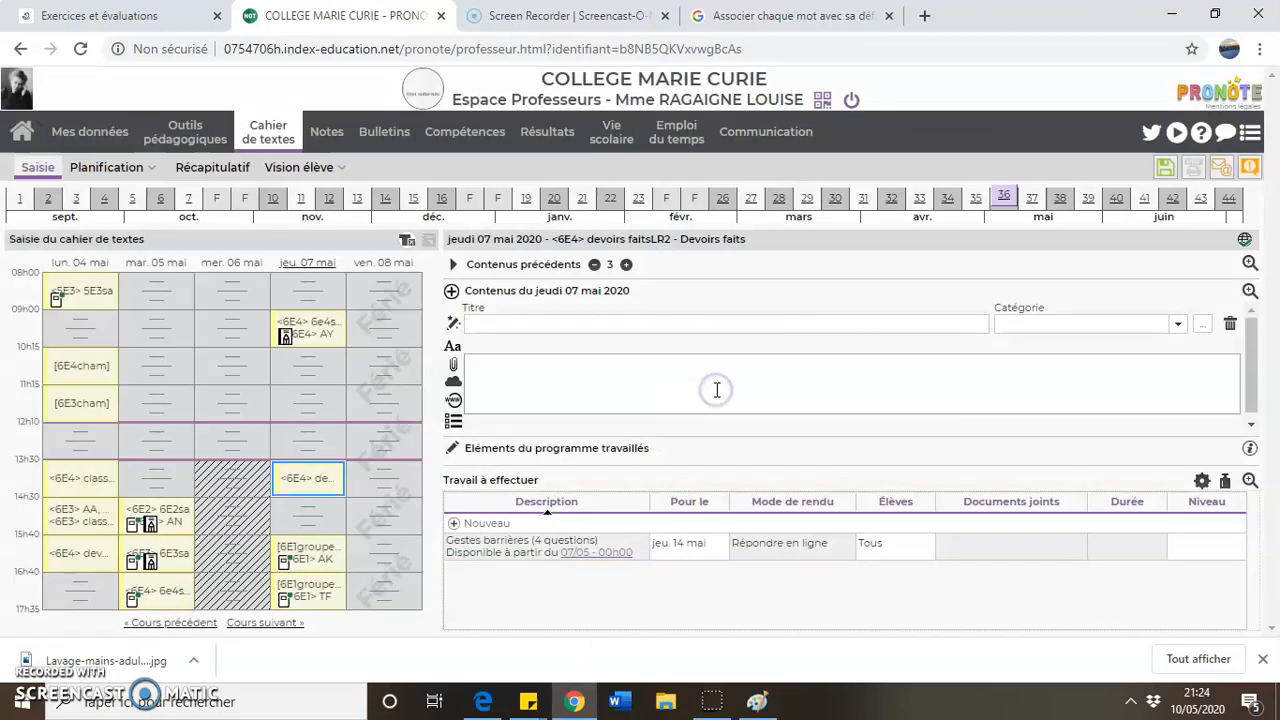
- Examine the "Gestes barrières" sessions for 4E2 and 6E4 in the QCM list, including the execution options of the 6E4 session
click(220, 134)
click(168, 208)
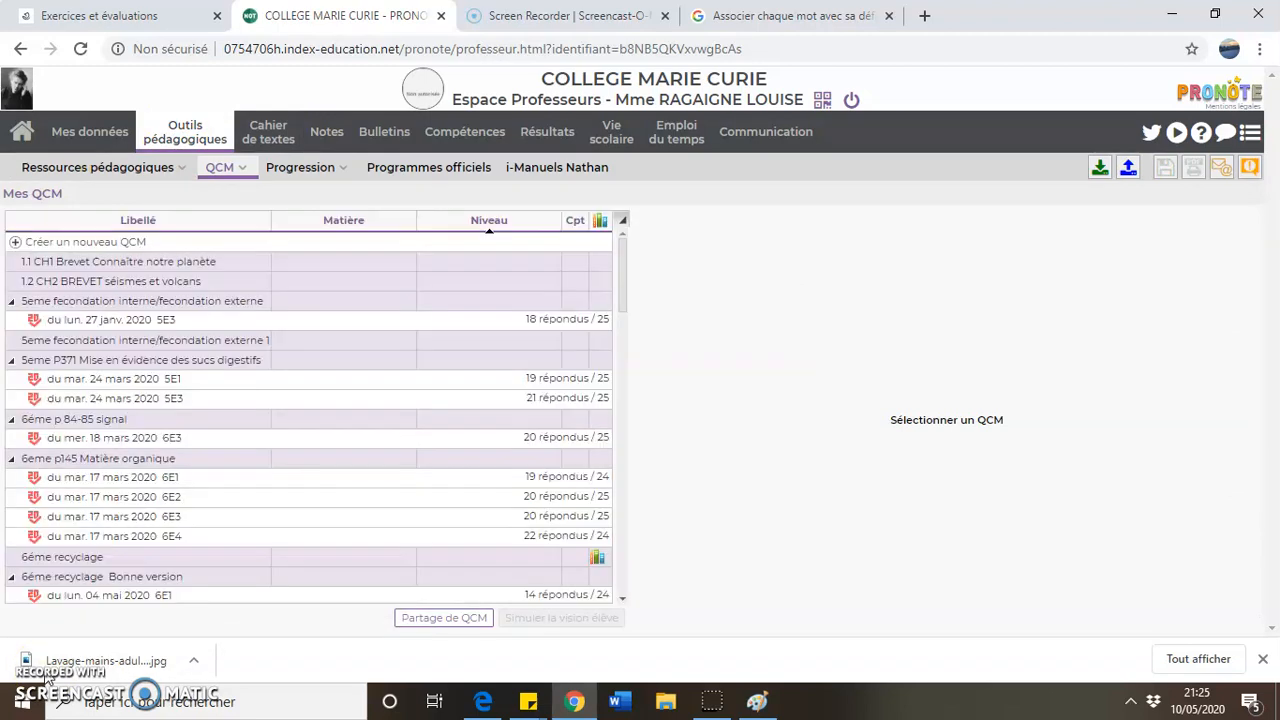
click(88, 495)
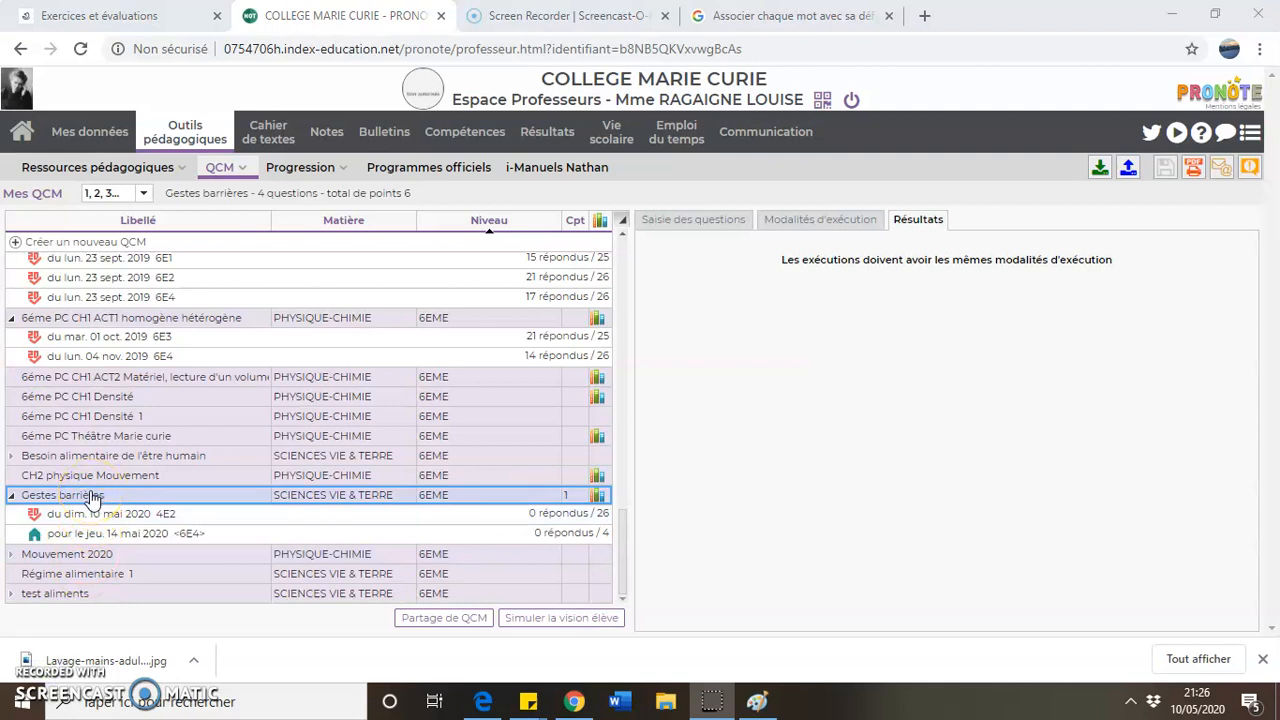
click(111, 521)
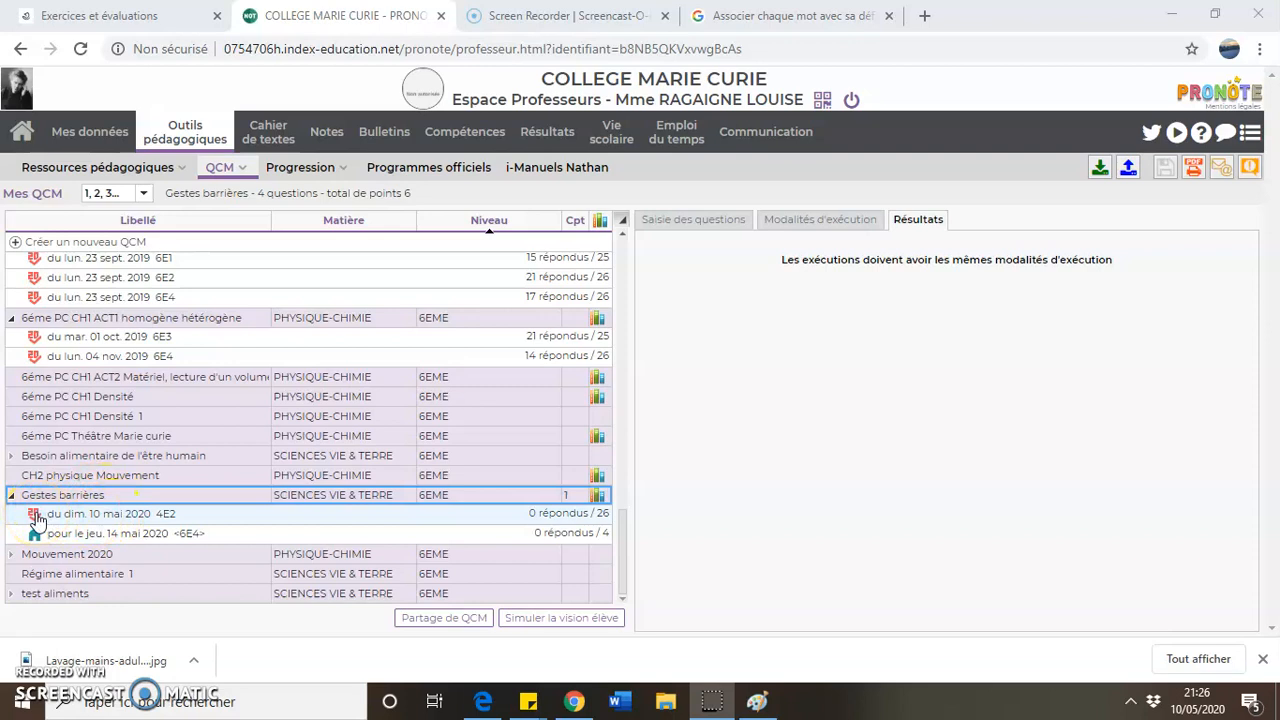
click(50, 540)
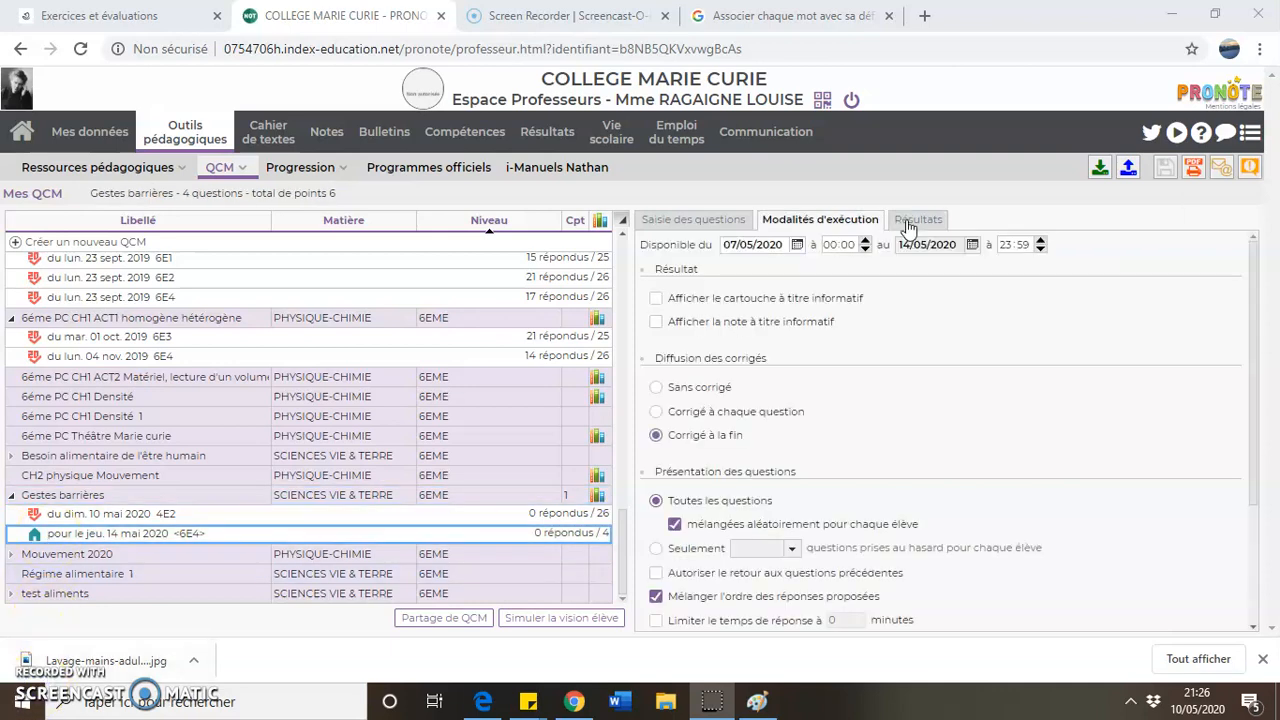
click(38, 671)
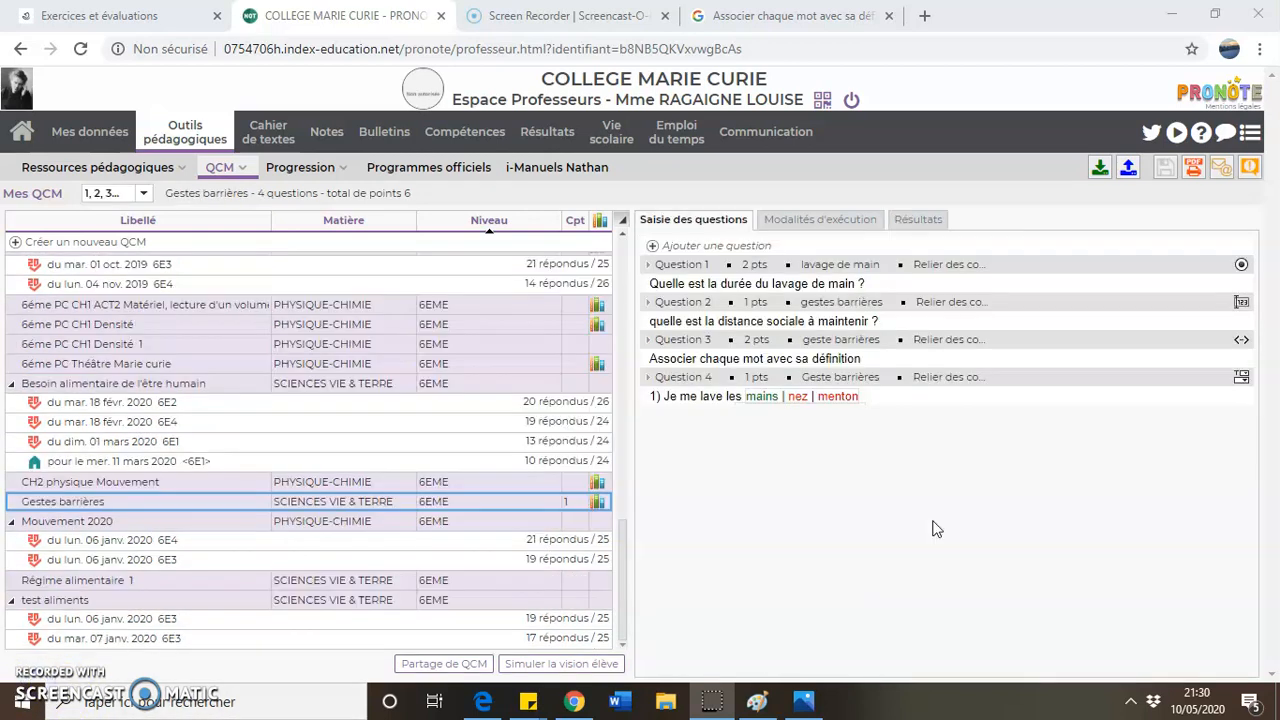
- Save a backup of the QCM and open the option to recover QCM, progressions and appreciations from a backup
click(1129, 169)
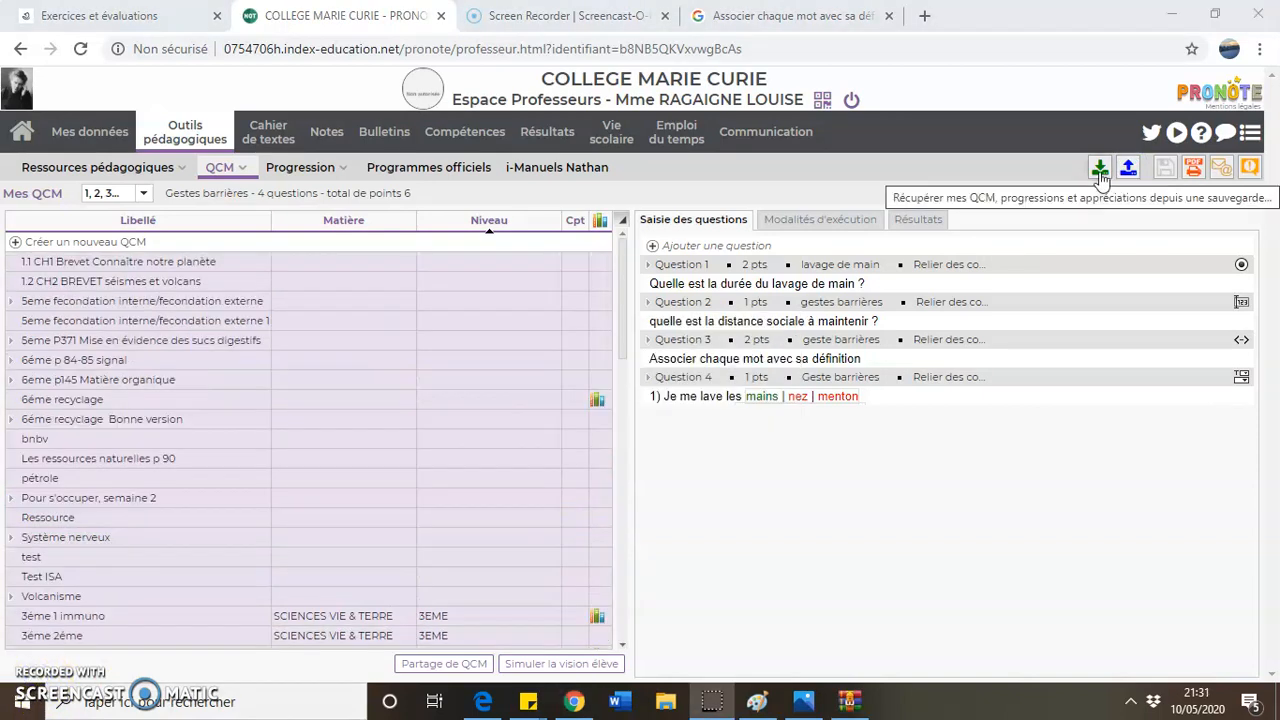
click(1099, 172)
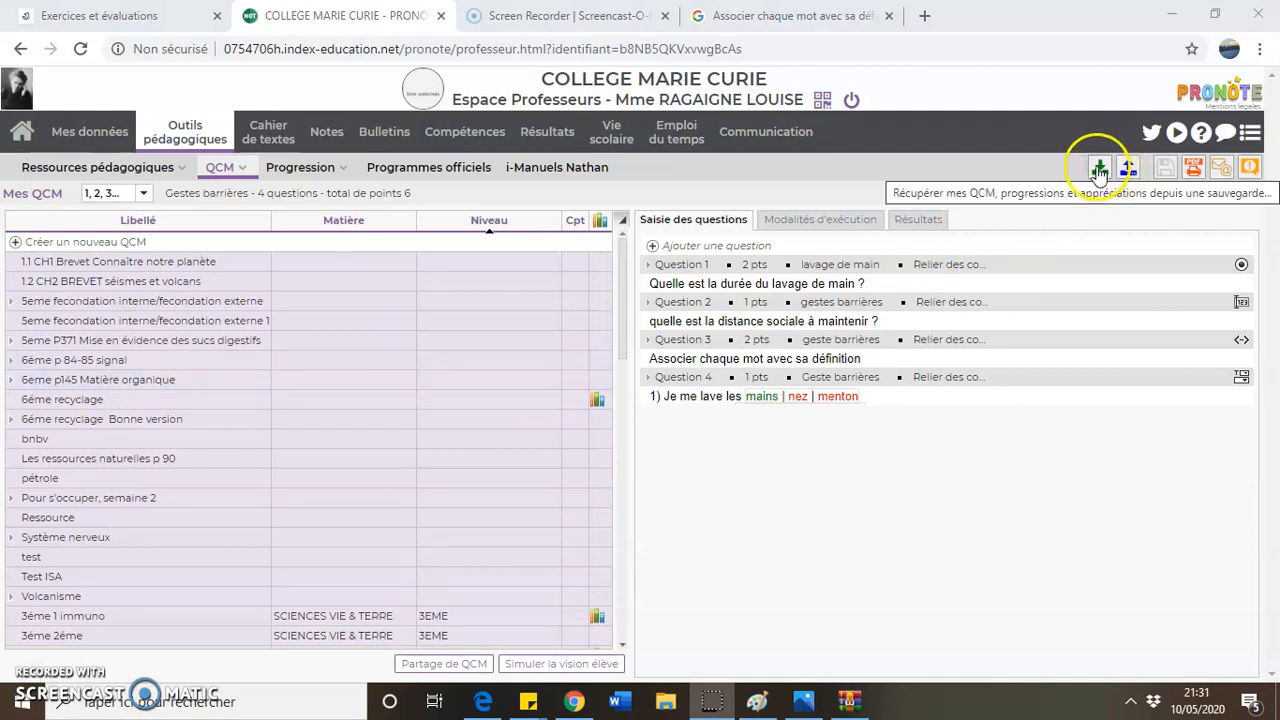
- Open the shared PRONOTE QCM library to look at the quizzes shared by other teachers
click(460, 668)
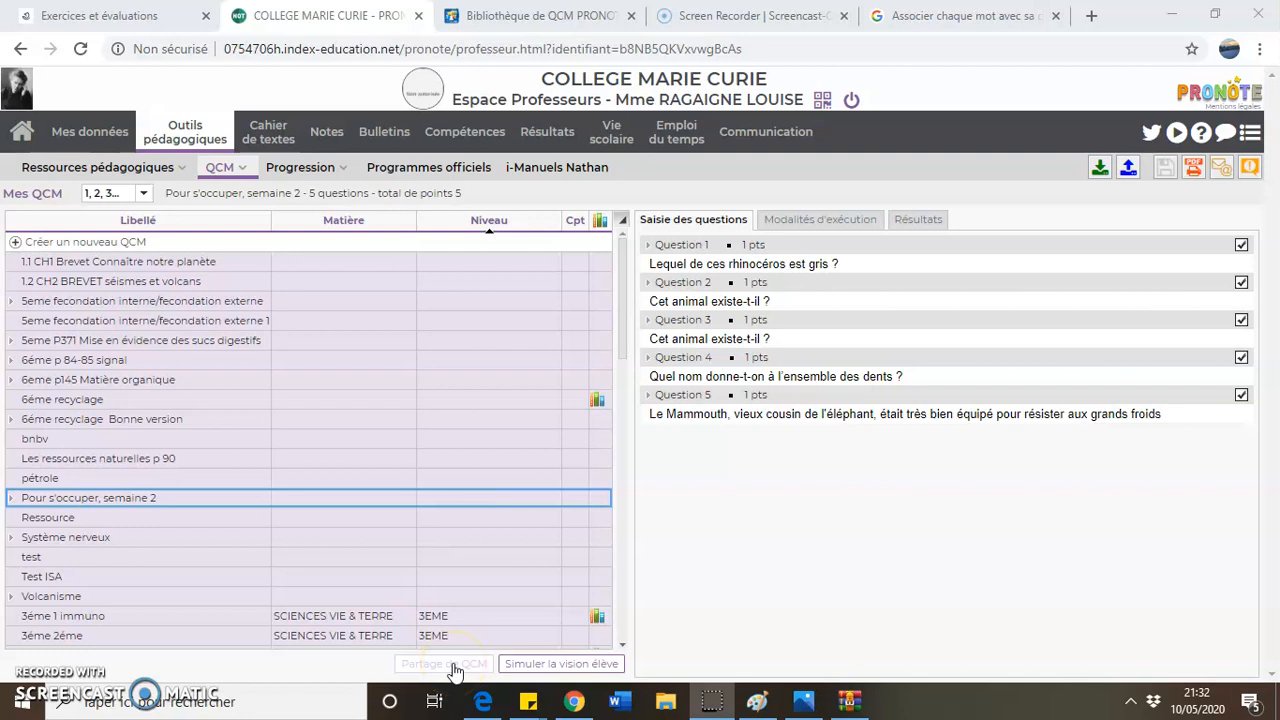
click(455, 668)
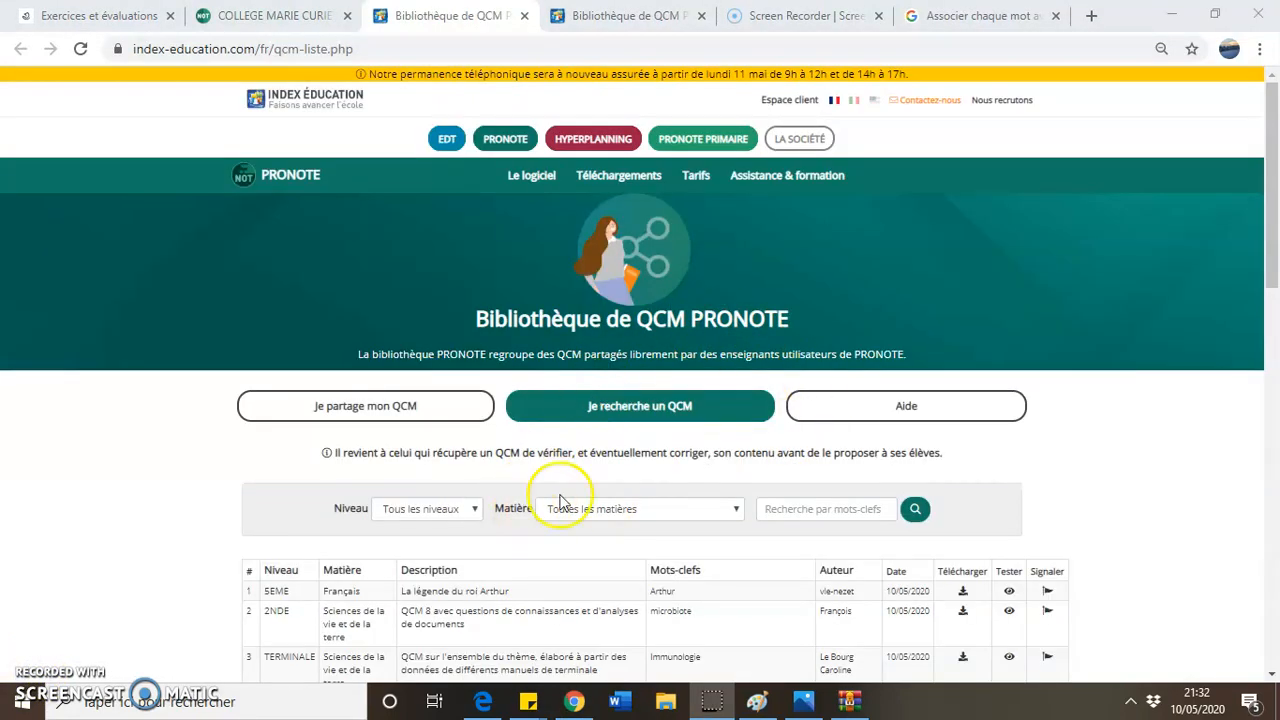
- Return to PRONOTE and simulate the student view of the quiz "Pour s'occuper, semaine 2", starting its first question
click(272, 16)
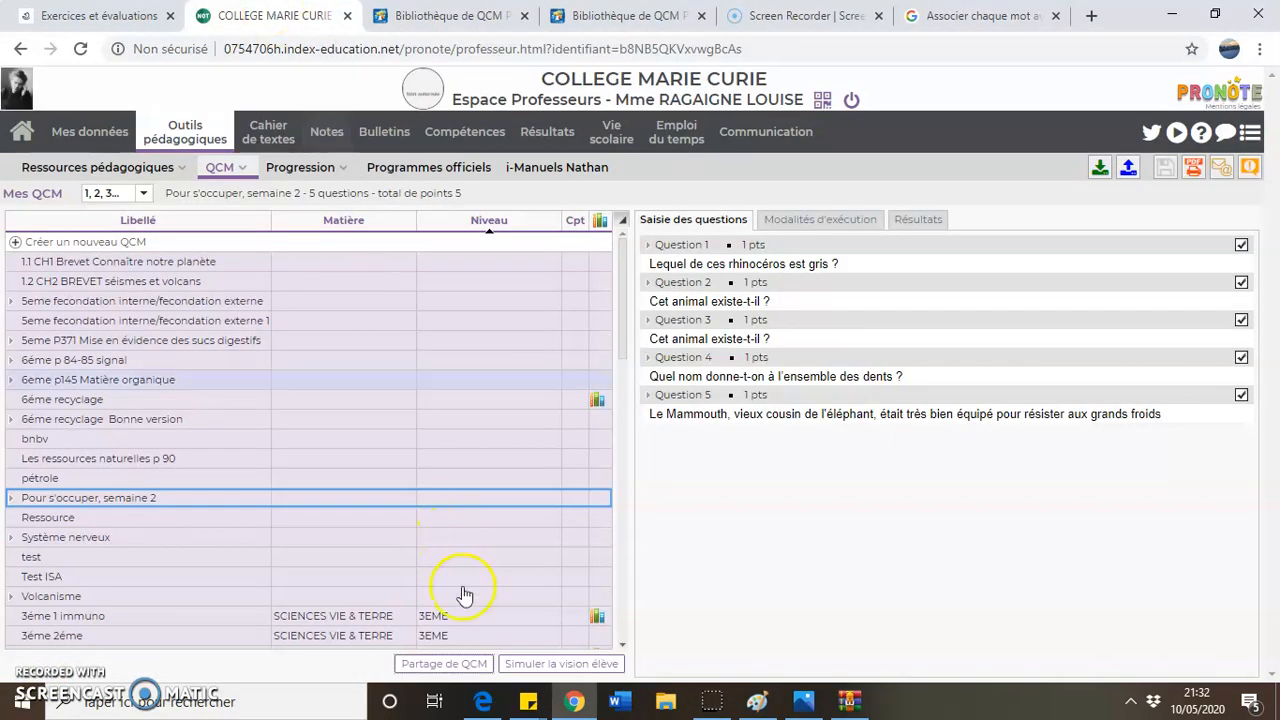
click(197, 505)
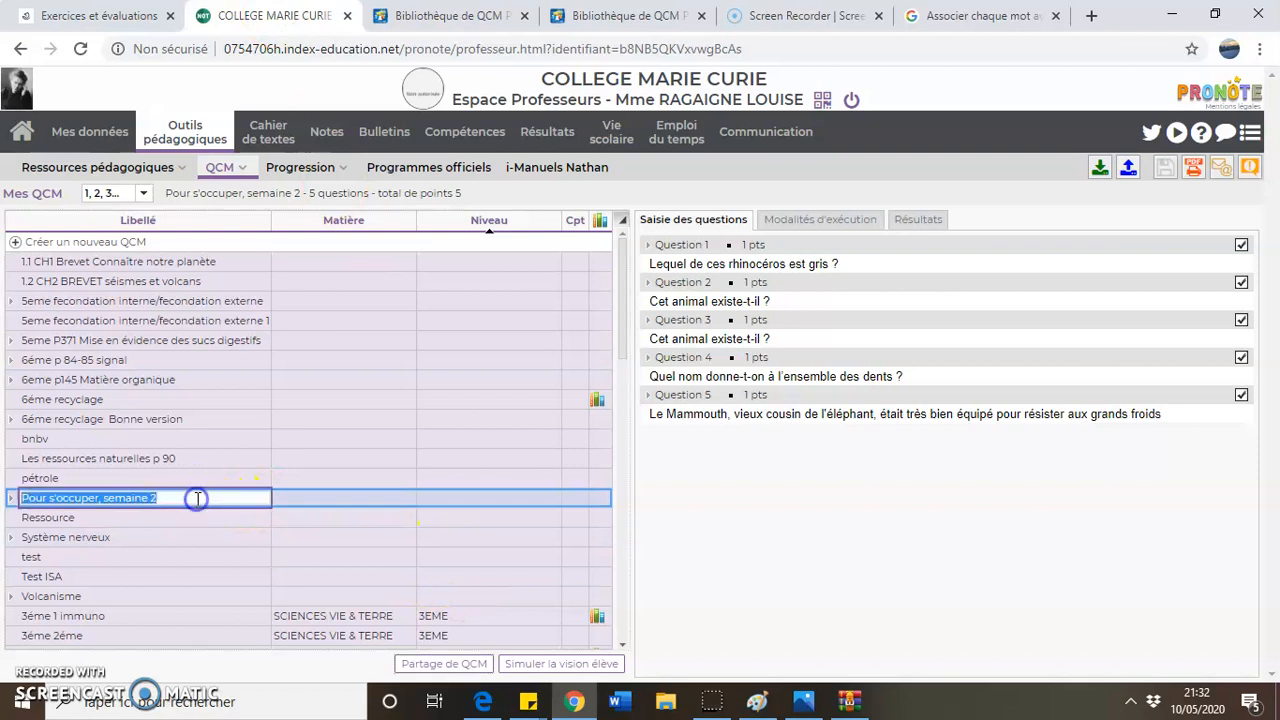
click(552, 672)
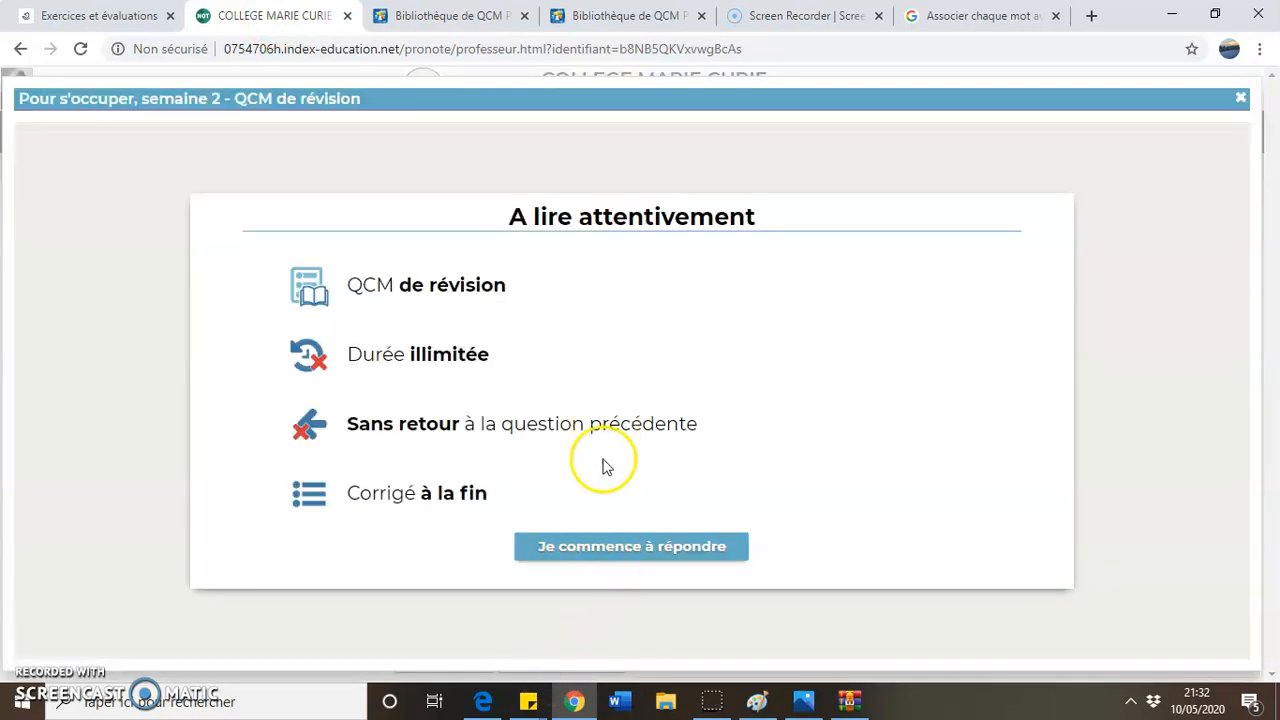
click(615, 548)
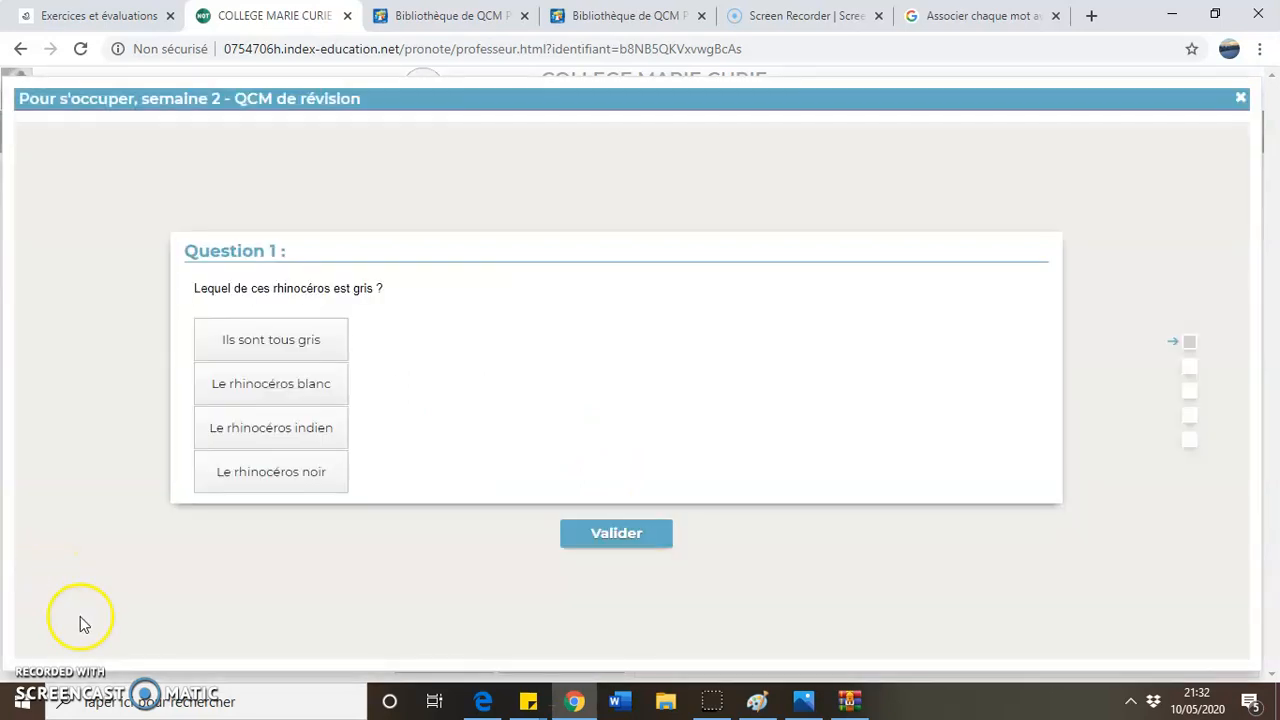